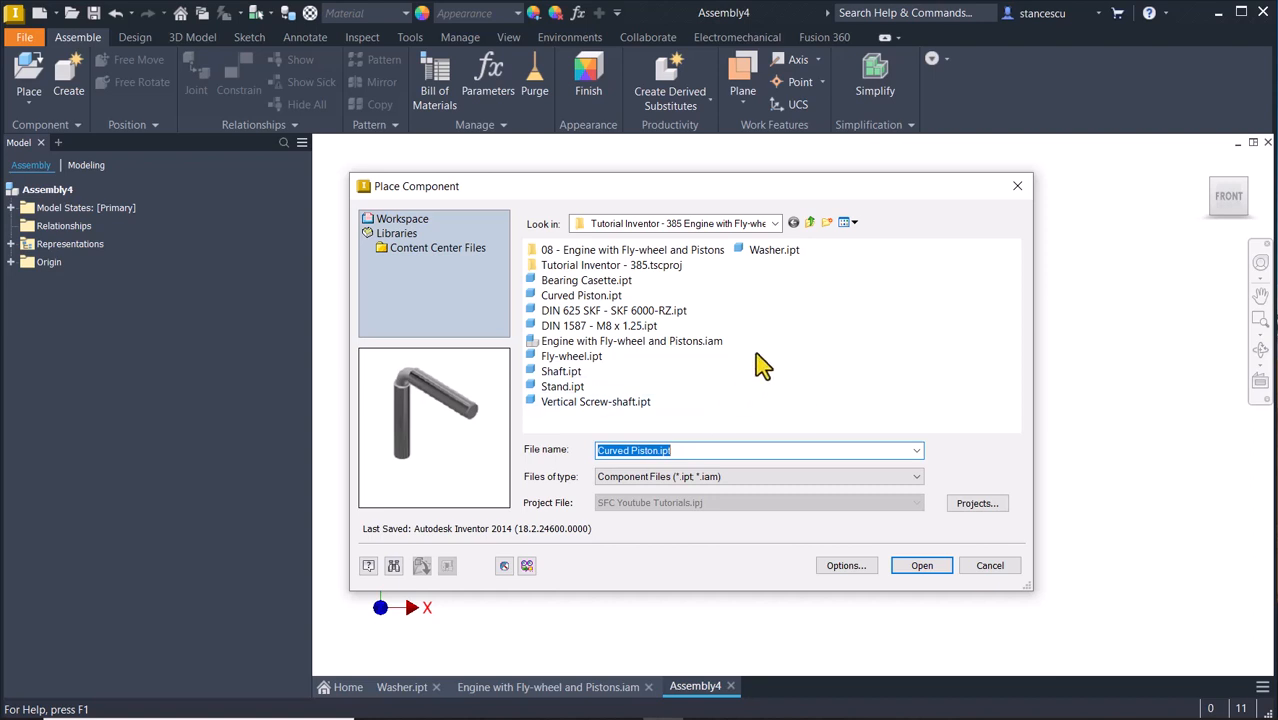
# - Place one instance of Stand.ipt grounded at the assembly origin
pyautogui.doubleClick(545, 387)
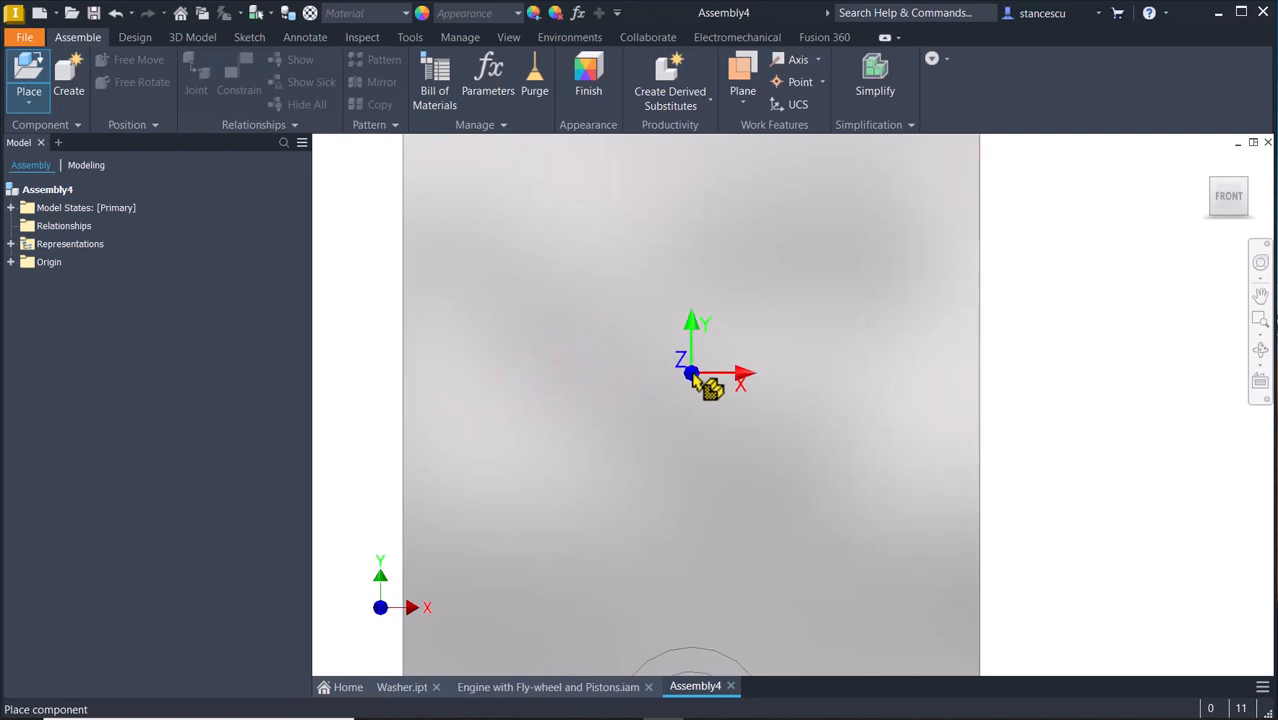
pyautogui.rightClick(692, 375)
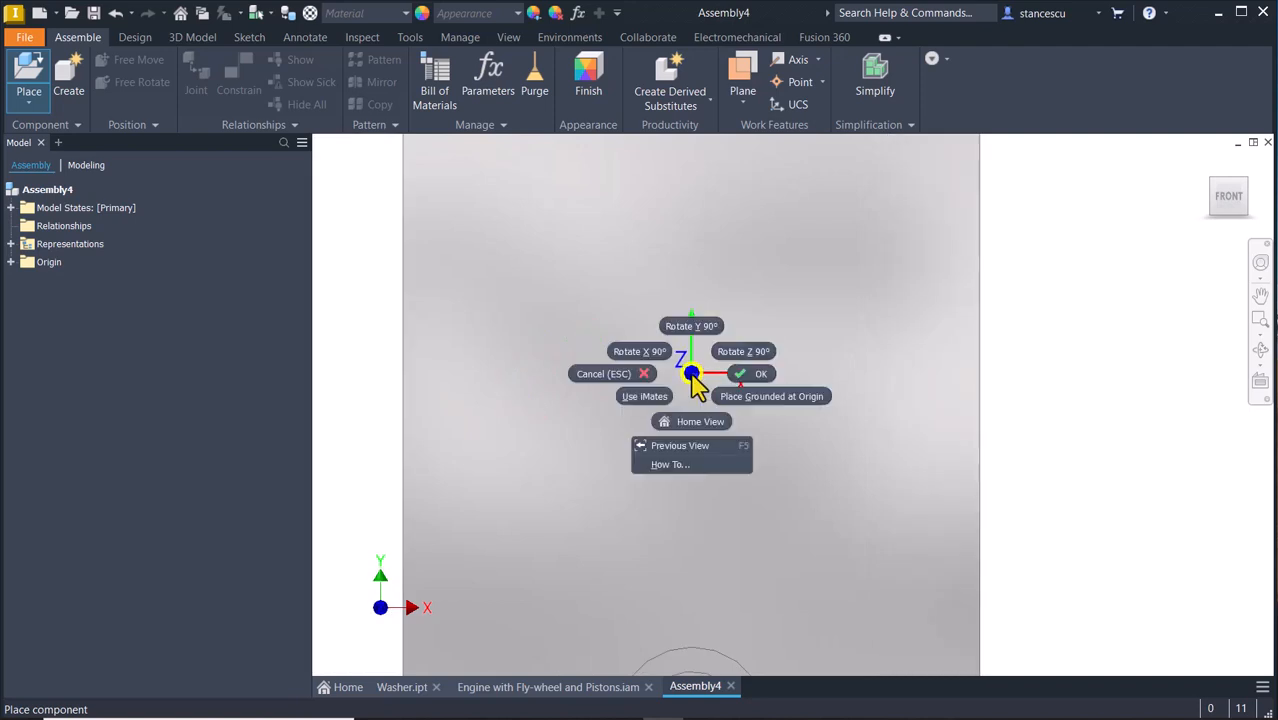
pyautogui.click(765, 400)
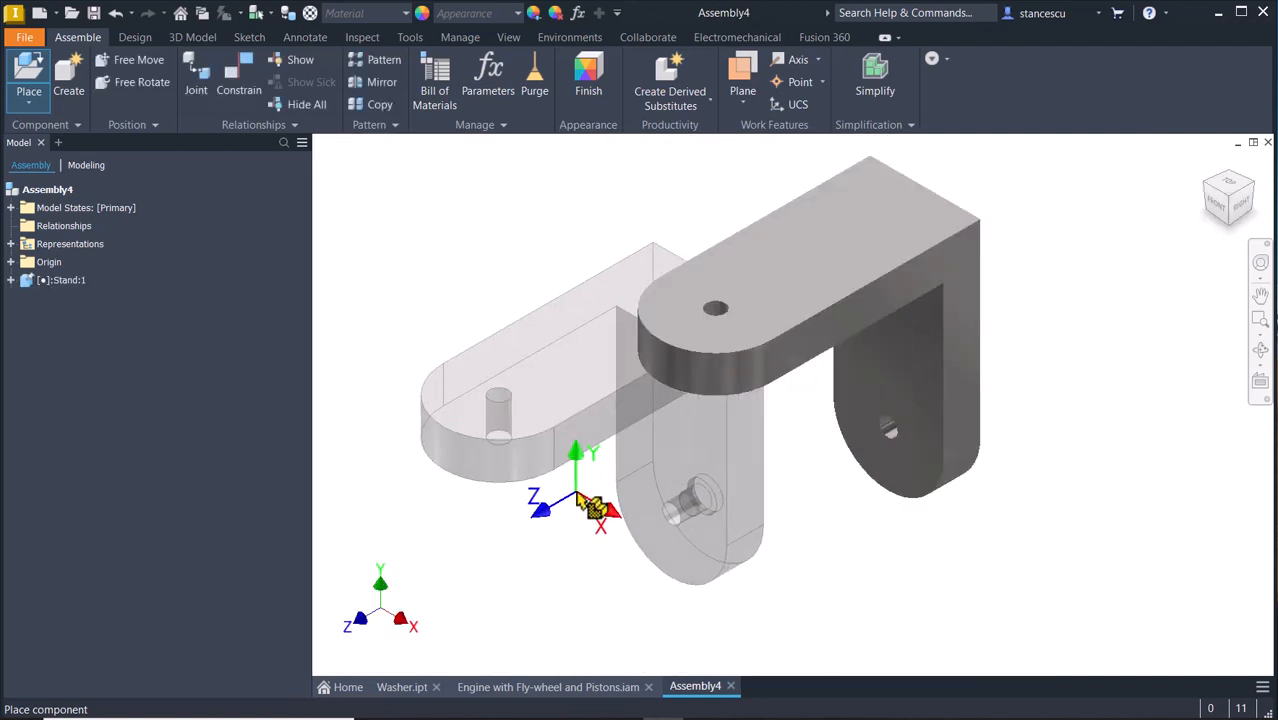
pyautogui.press('Escape')
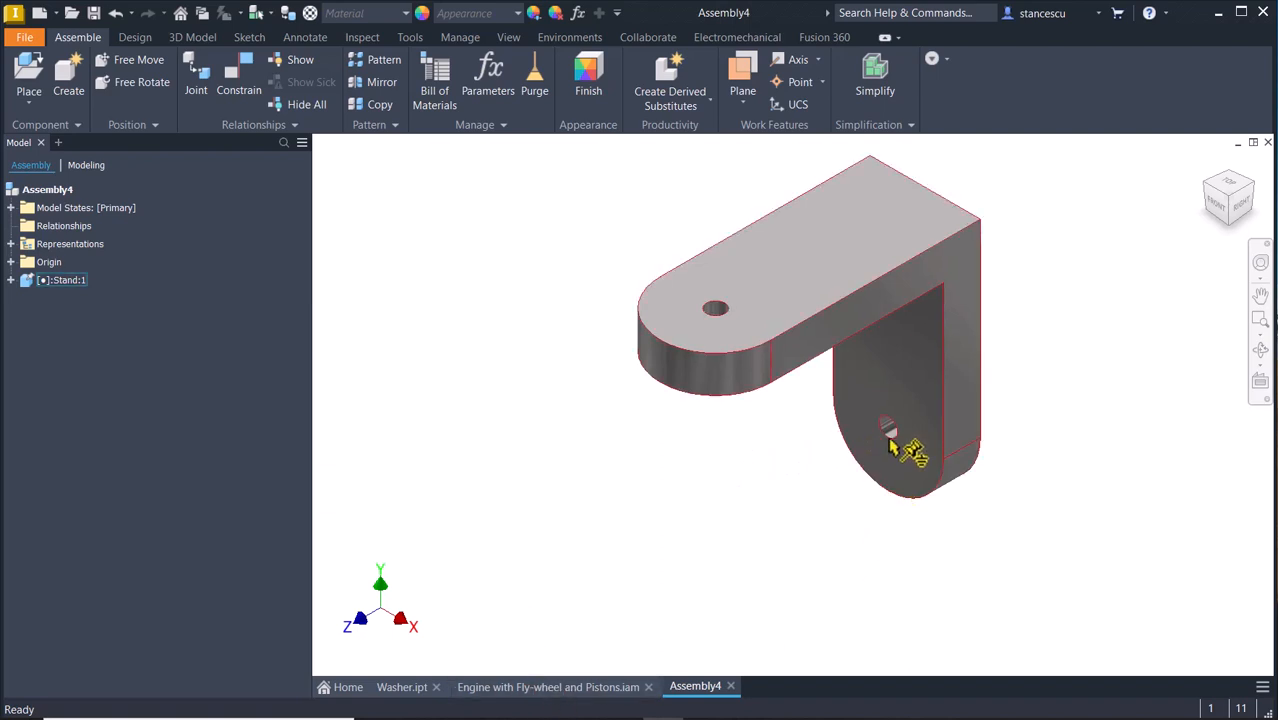
# - Orient the stand upright in isometric view like the finished engine assembly and set the current view as home
pyautogui.click(590, 689)
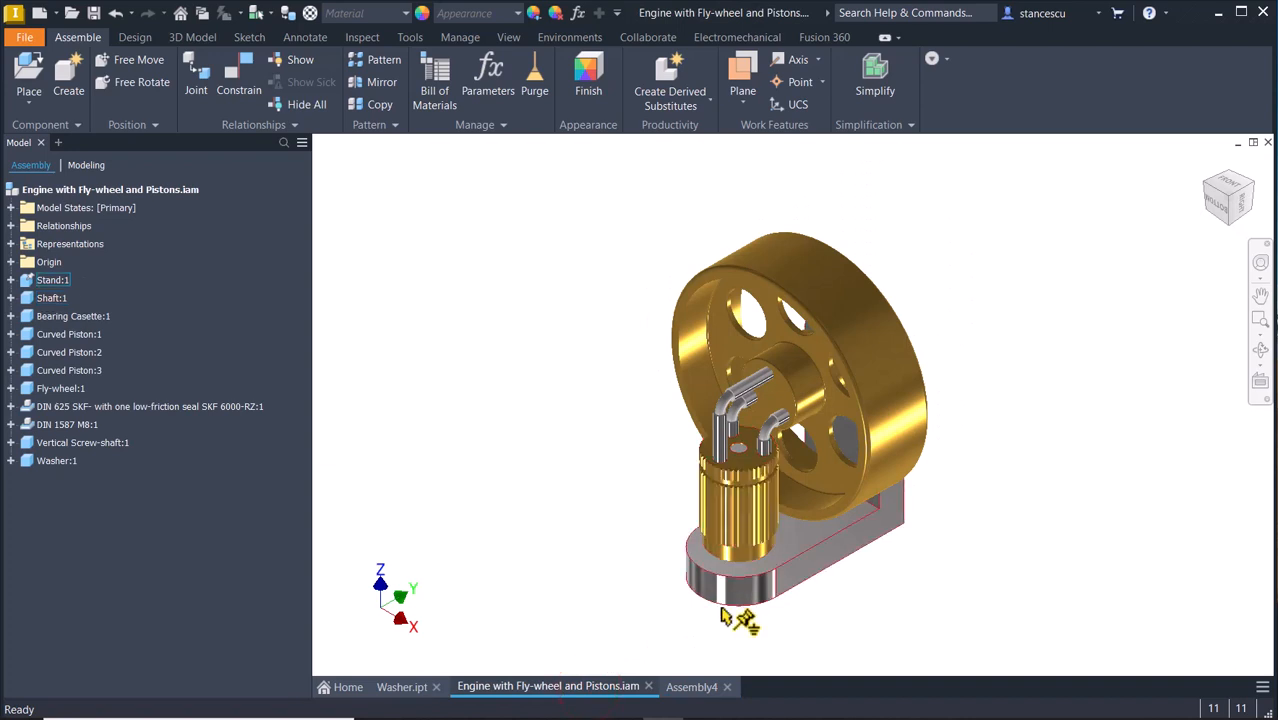
pyautogui.click(692, 687)
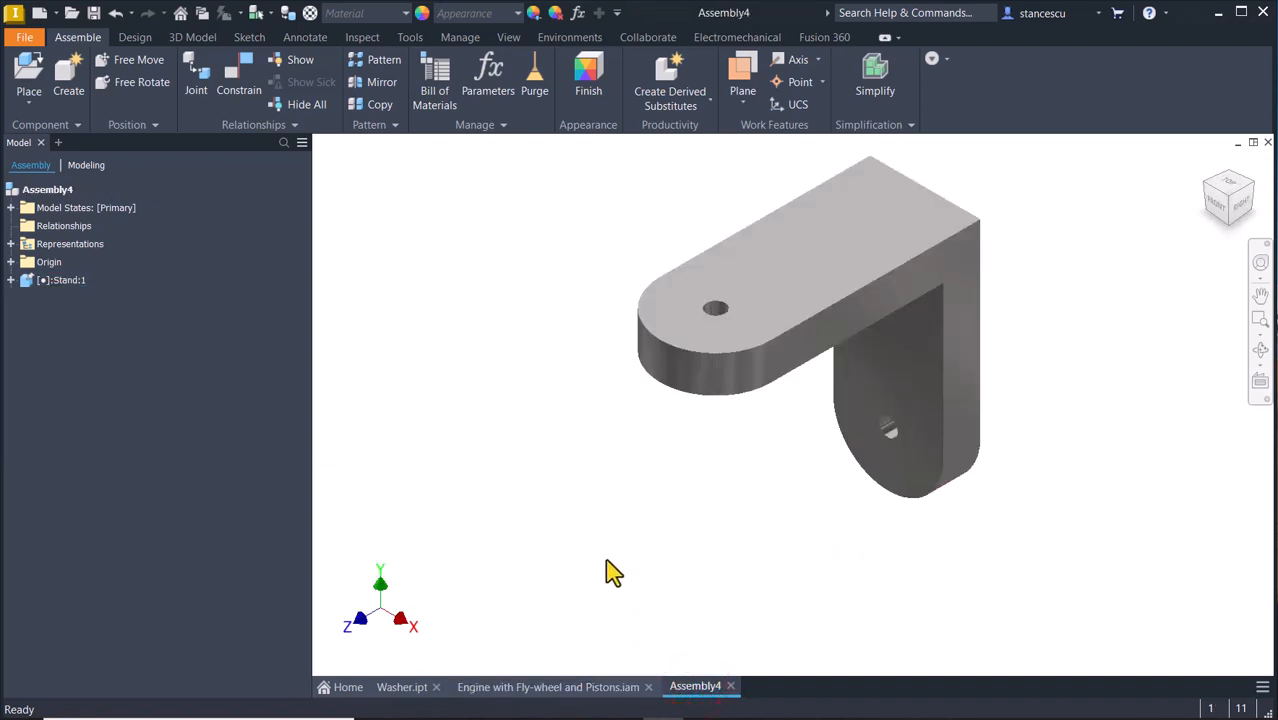
pyautogui.keyDown('shift'); pyautogui.moveTo(655, 556); pyautogui.dragTo(1058, 542, button='middle'); pyautogui.keyUp('shift')
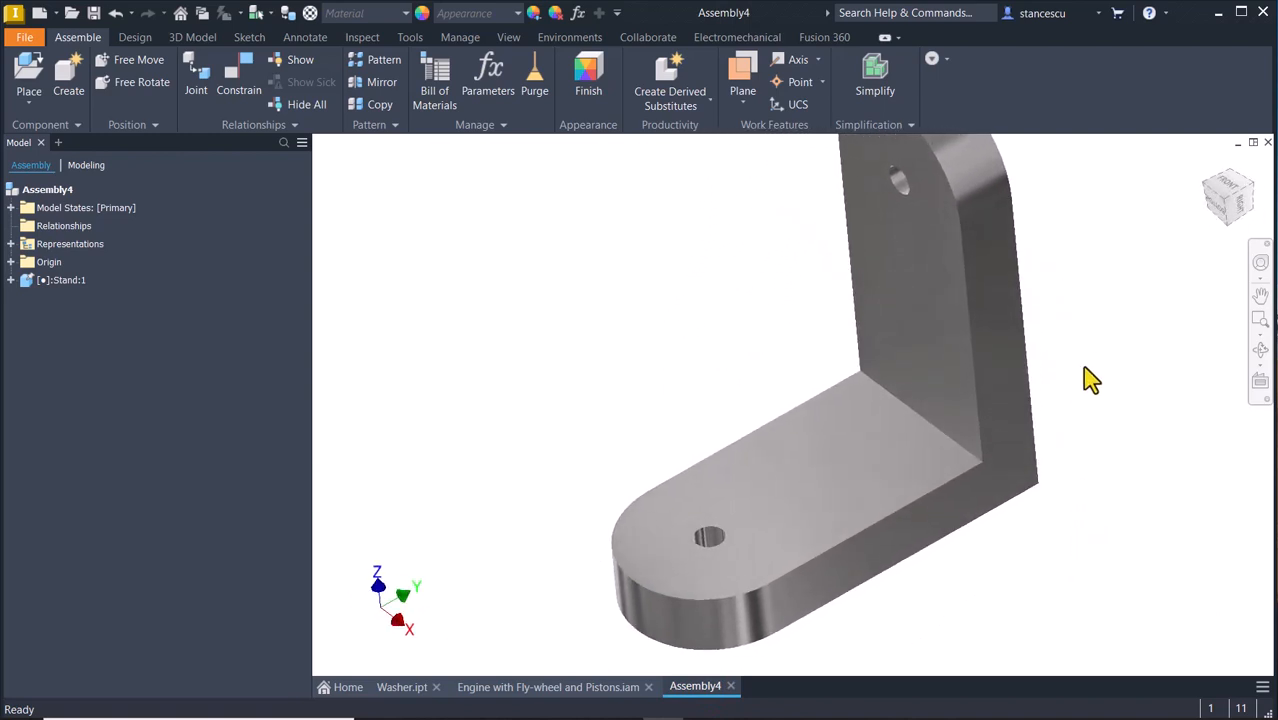
pyautogui.keyDown('shift'); pyautogui.moveTo(1100, 362); pyautogui.dragTo(1030, 257, button='middle'); pyautogui.keyUp('shift')
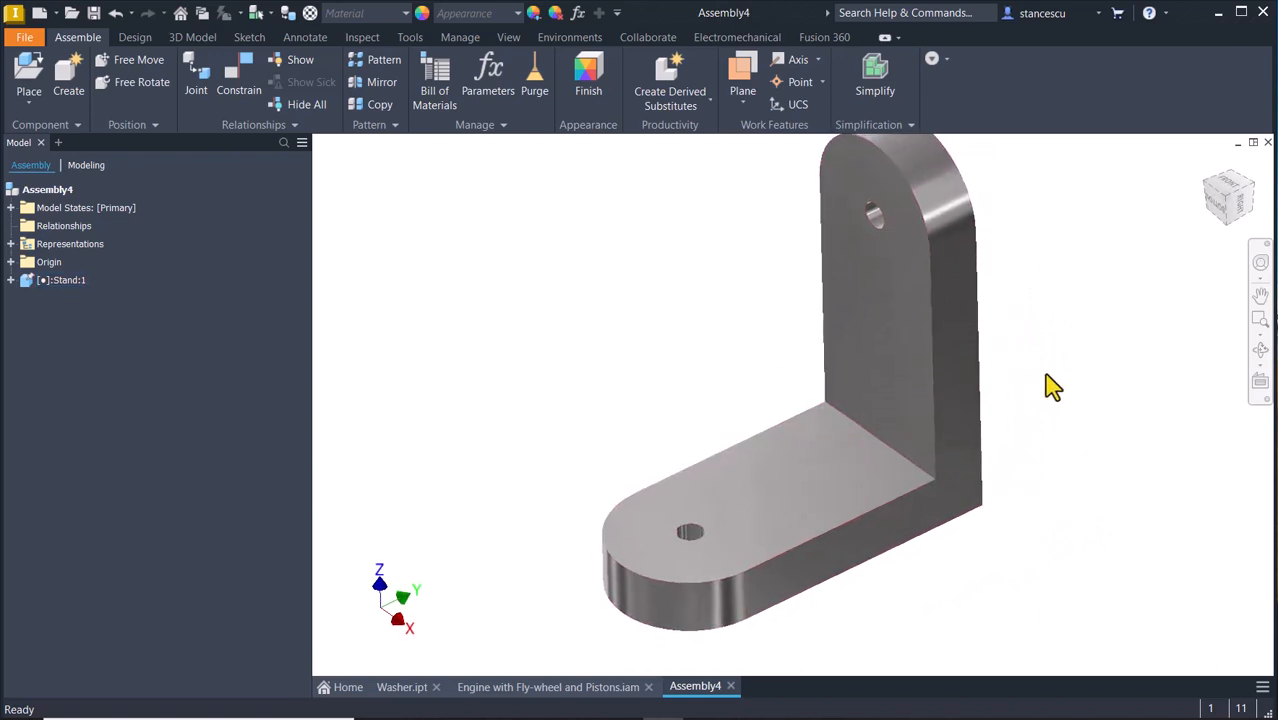
pyautogui.keyDown('shift'); pyautogui.moveTo(1072, 370); pyautogui.dragTo(1070, 362, button='middle'); pyautogui.keyUp('shift')
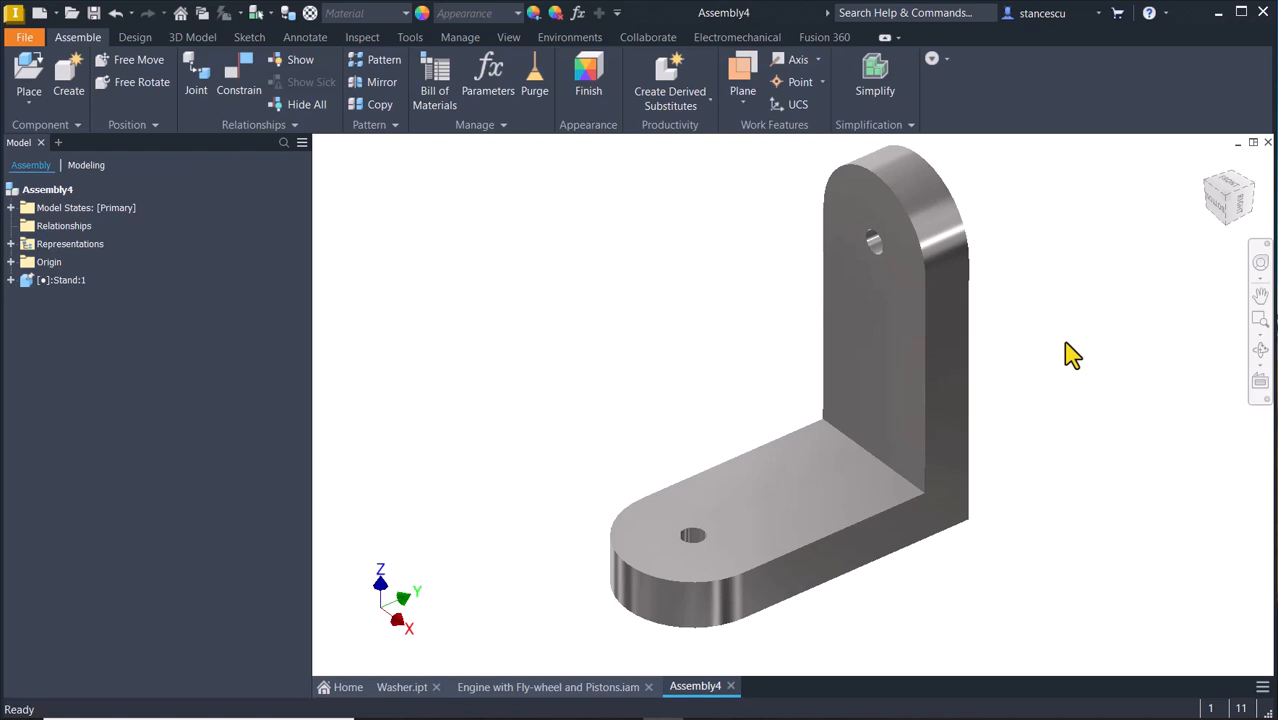
pyautogui.click(1232, 207)
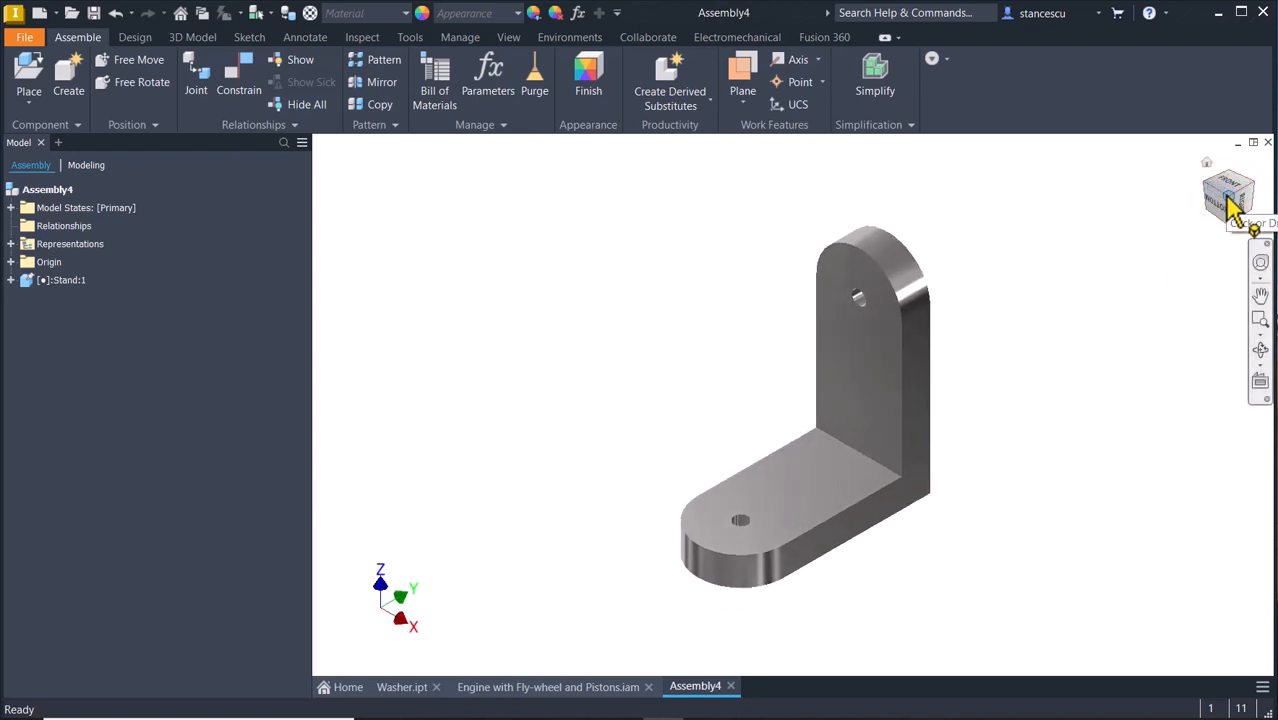
pyautogui.rightClick(1234, 216)
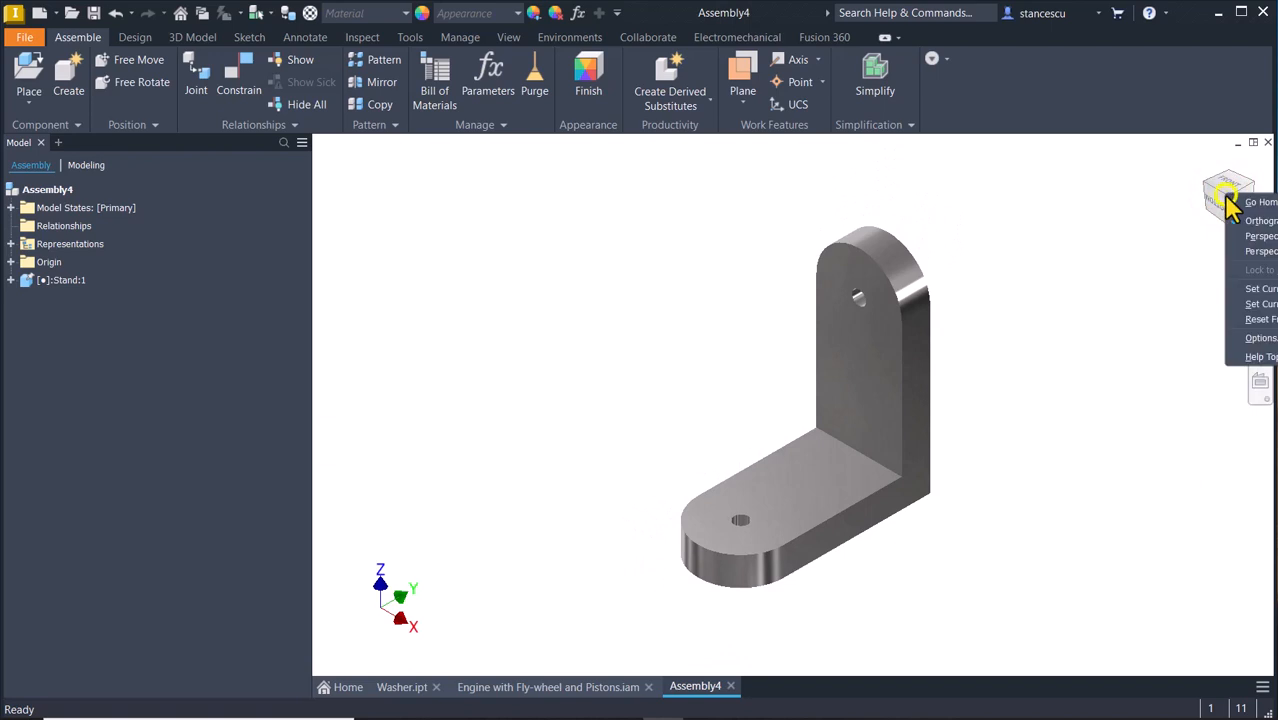
pyautogui.click(1254, 290)
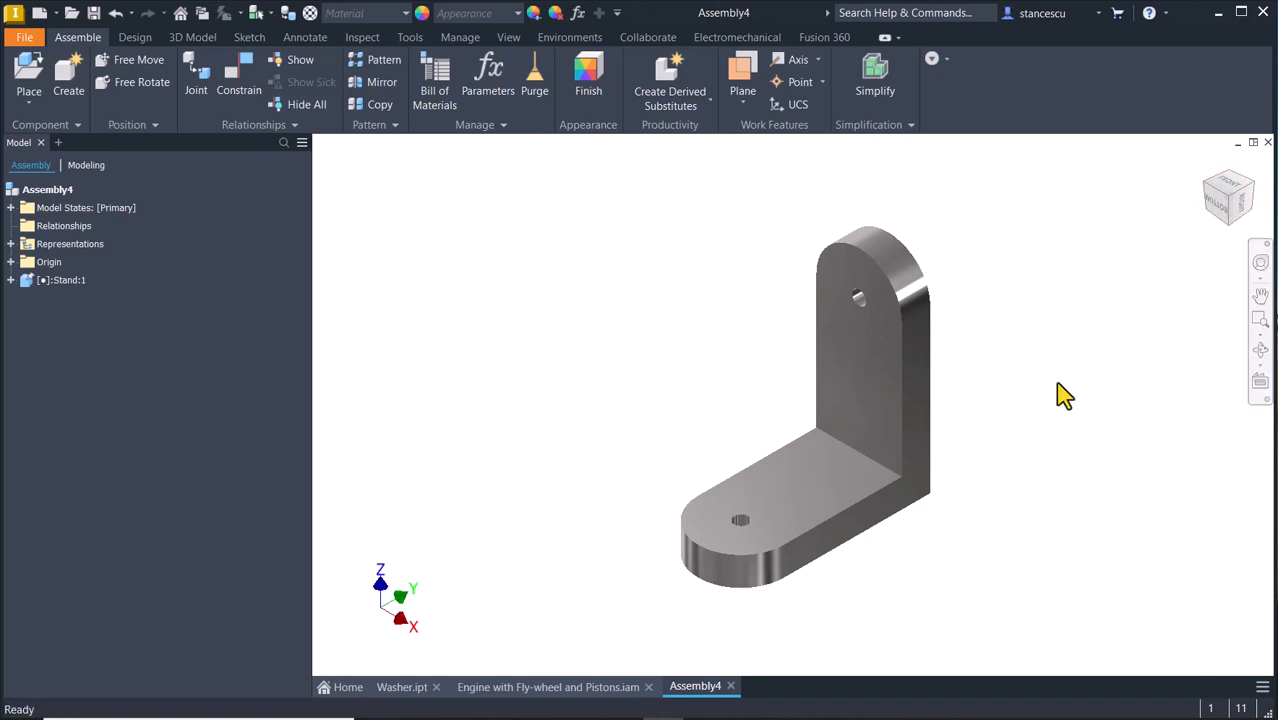
# - Return to the home view and compare the stand's orientation with the Engine with Fly-wheel and Pistons assembly
pyautogui.press('F6')
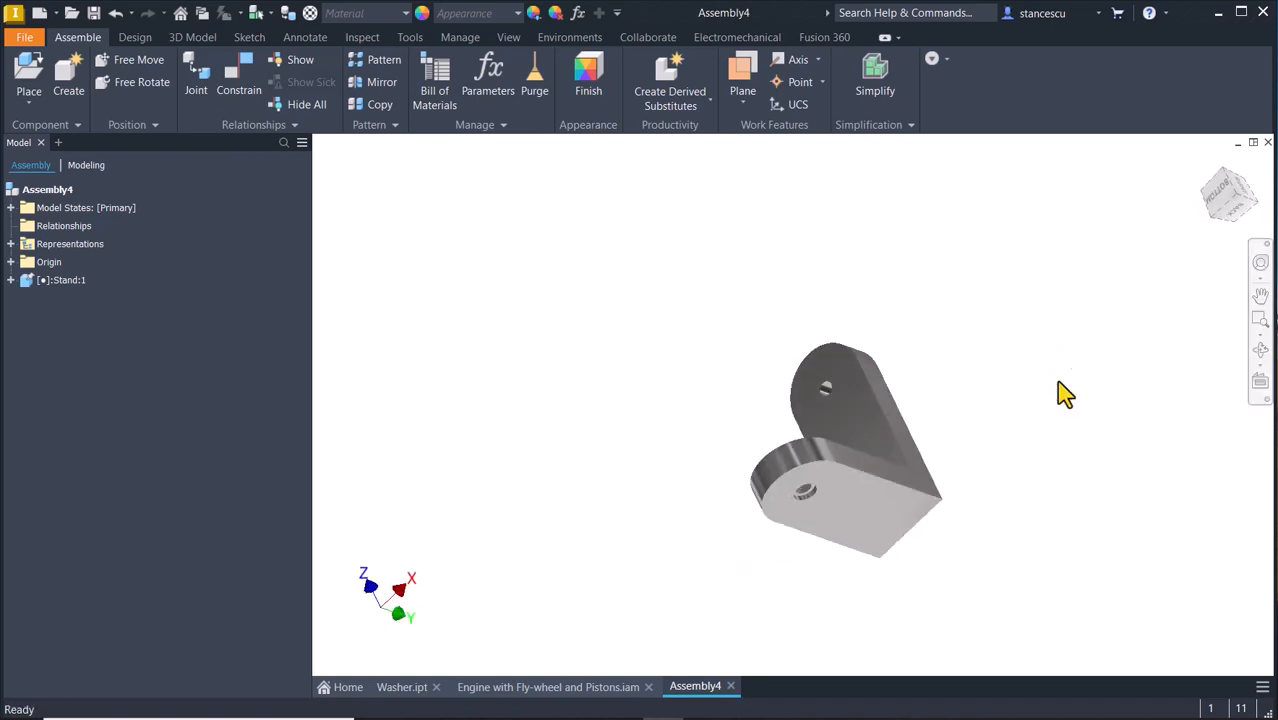
pyautogui.scroll(-3, 1063, 393)
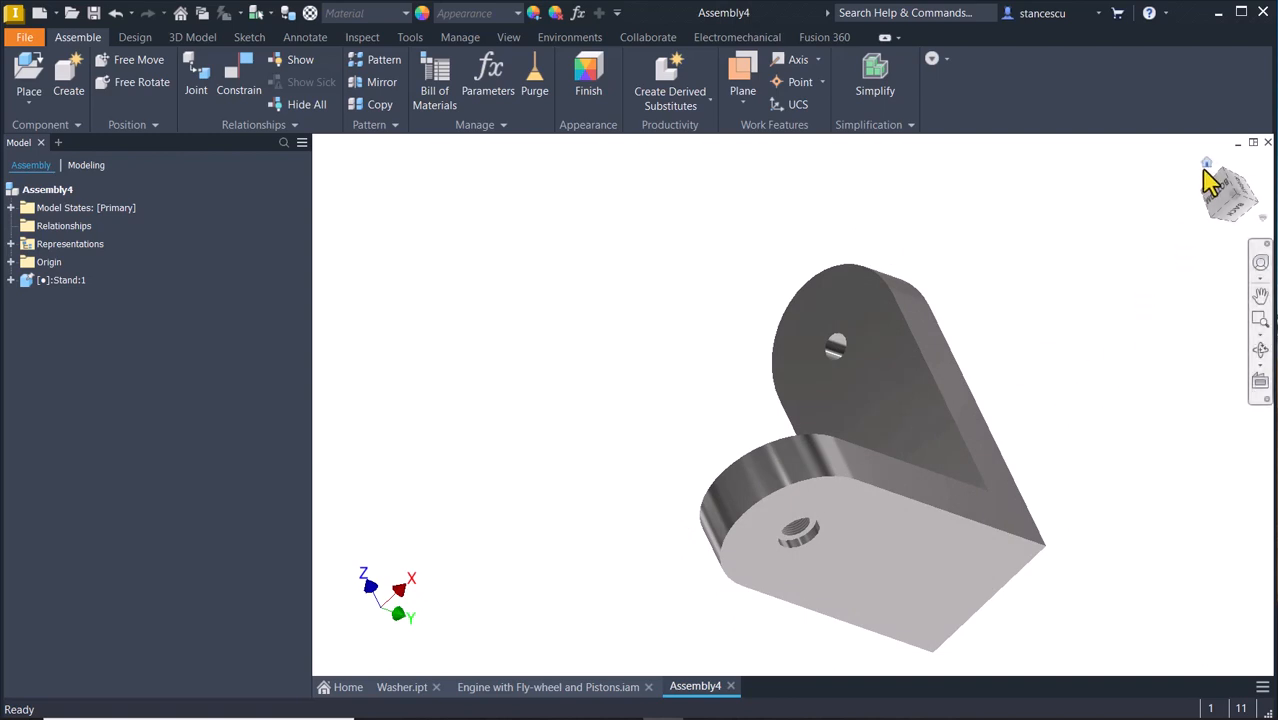
pyautogui.click(1206, 165)
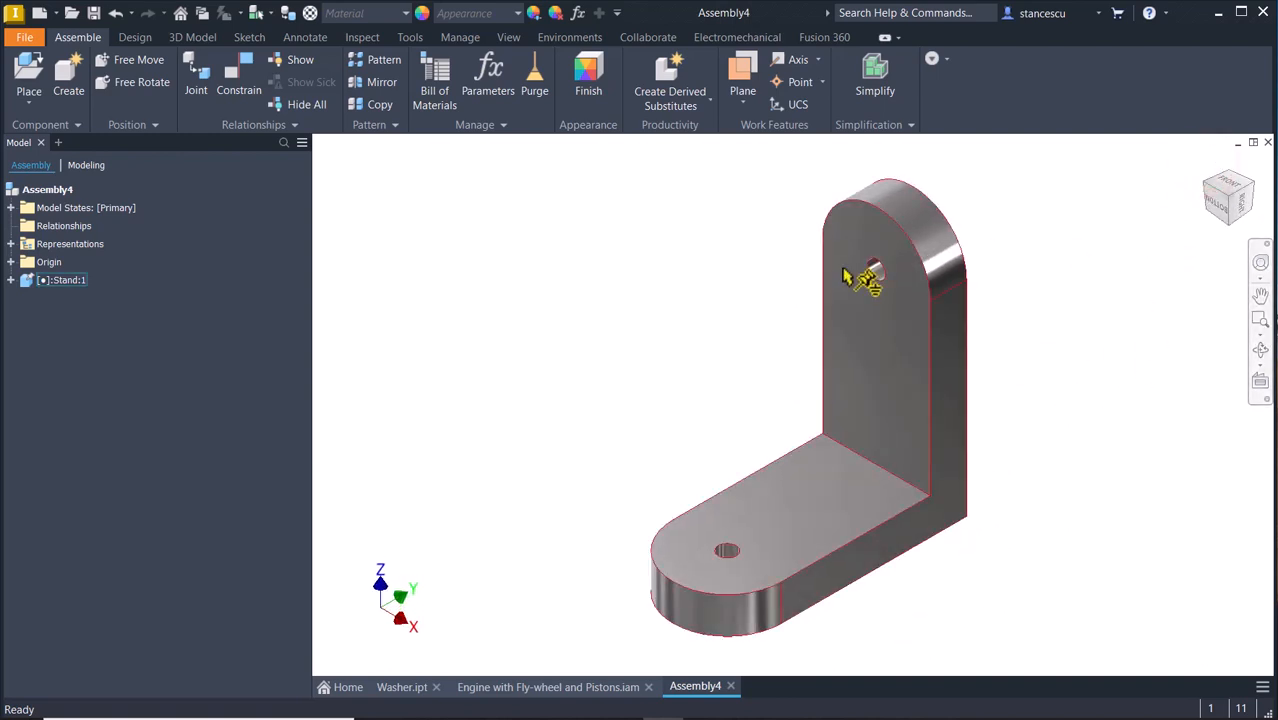
pyautogui.click(503, 687)
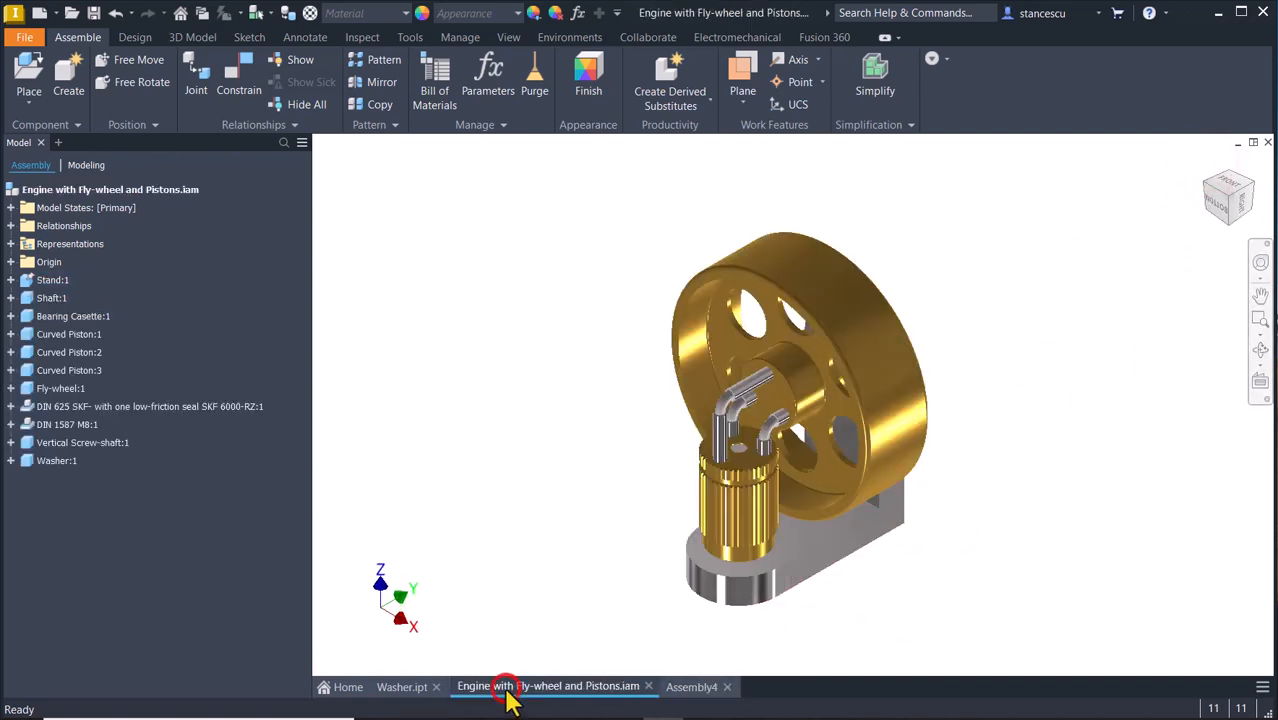
pyautogui.click(685, 687)
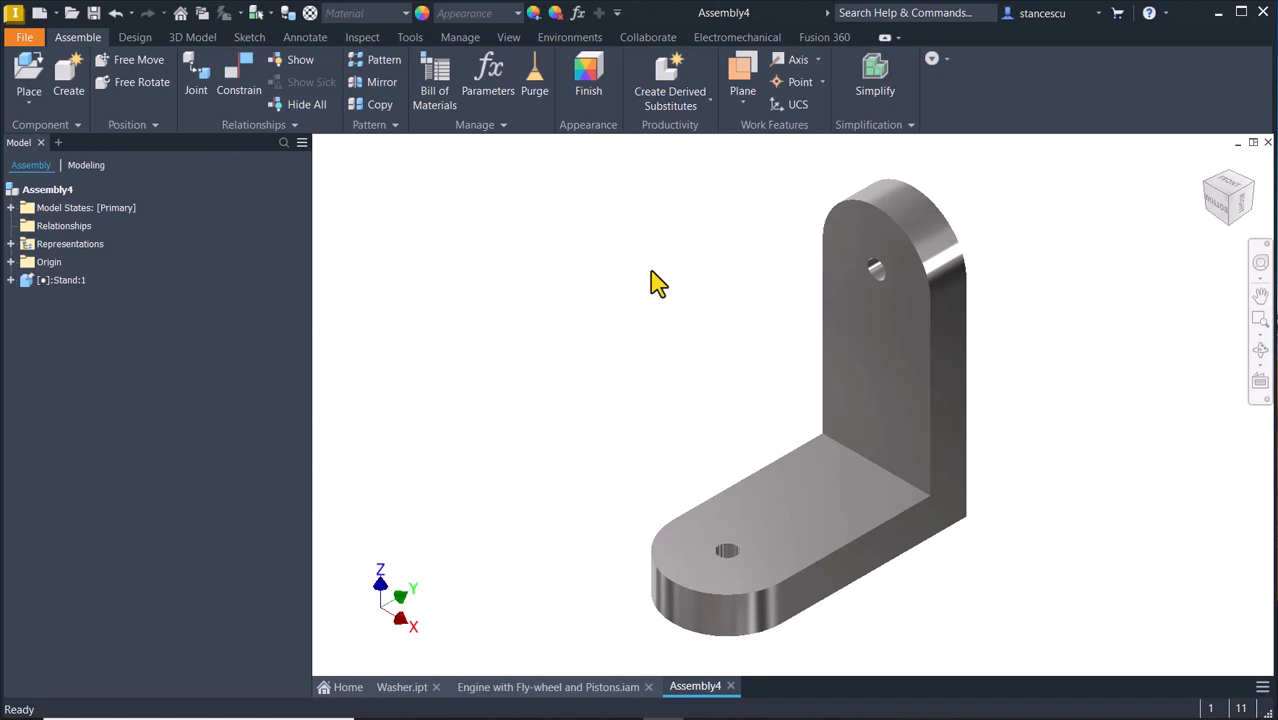
# - Place one instance of Bearing Casette.ipt in free space beside the stand's upright
pyautogui.click(27, 90)
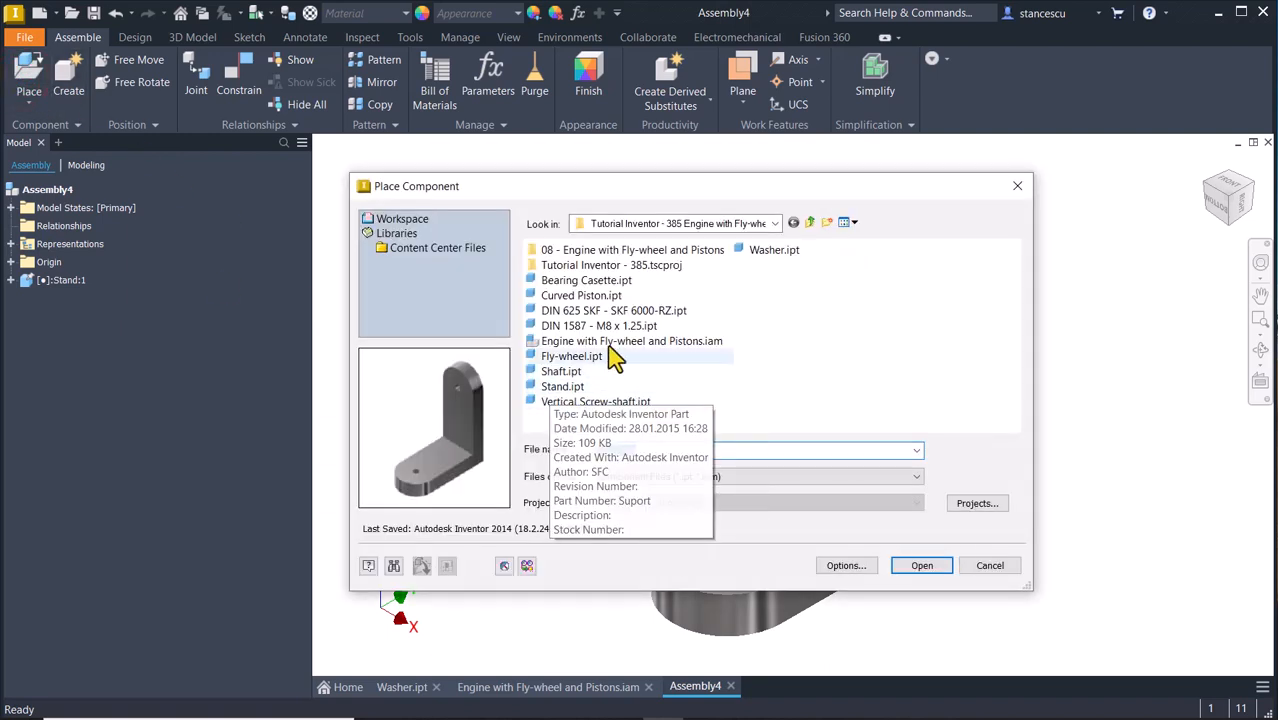
pyautogui.click(587, 283)
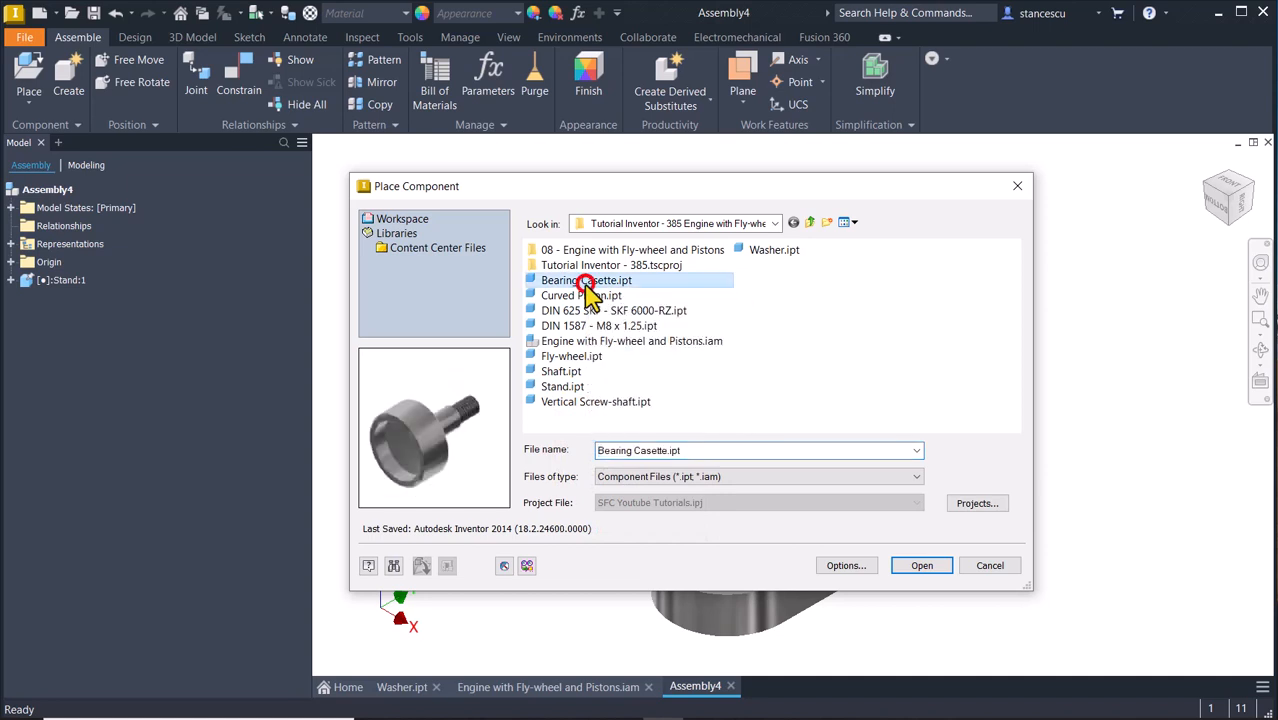
pyautogui.click(922, 566)
pyautogui.click(708, 304)
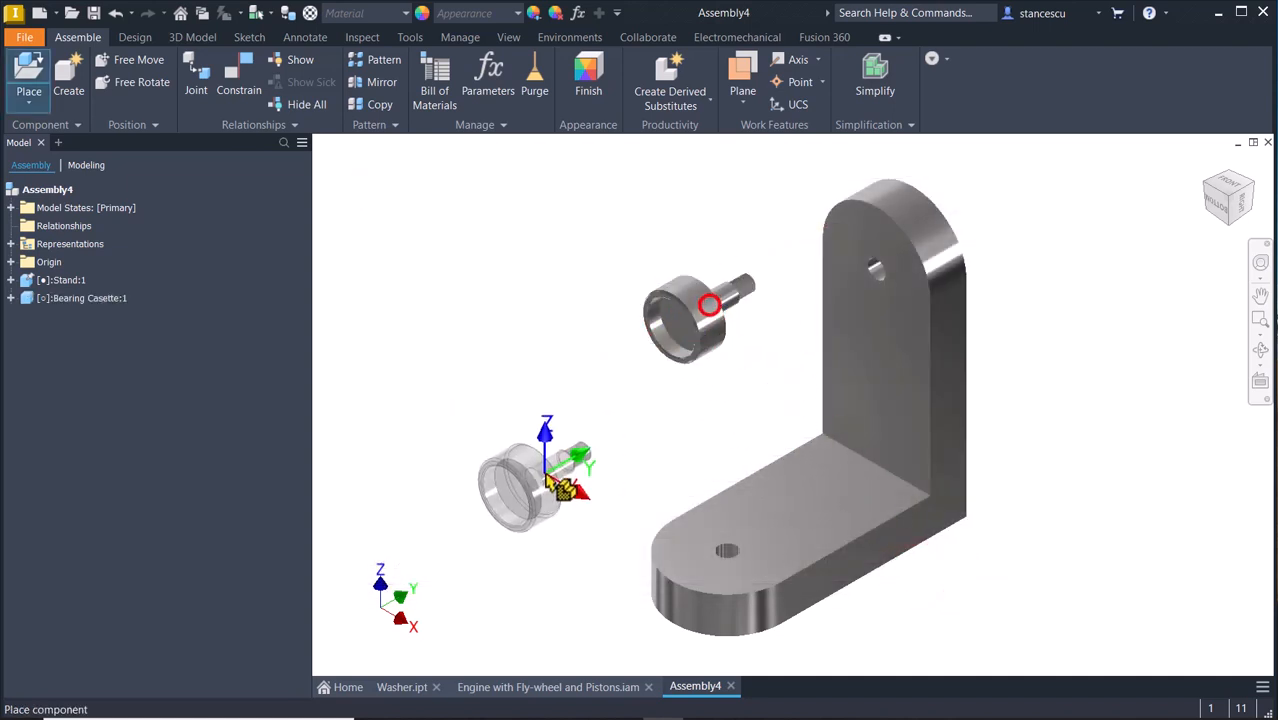
pyautogui.press('Escape')
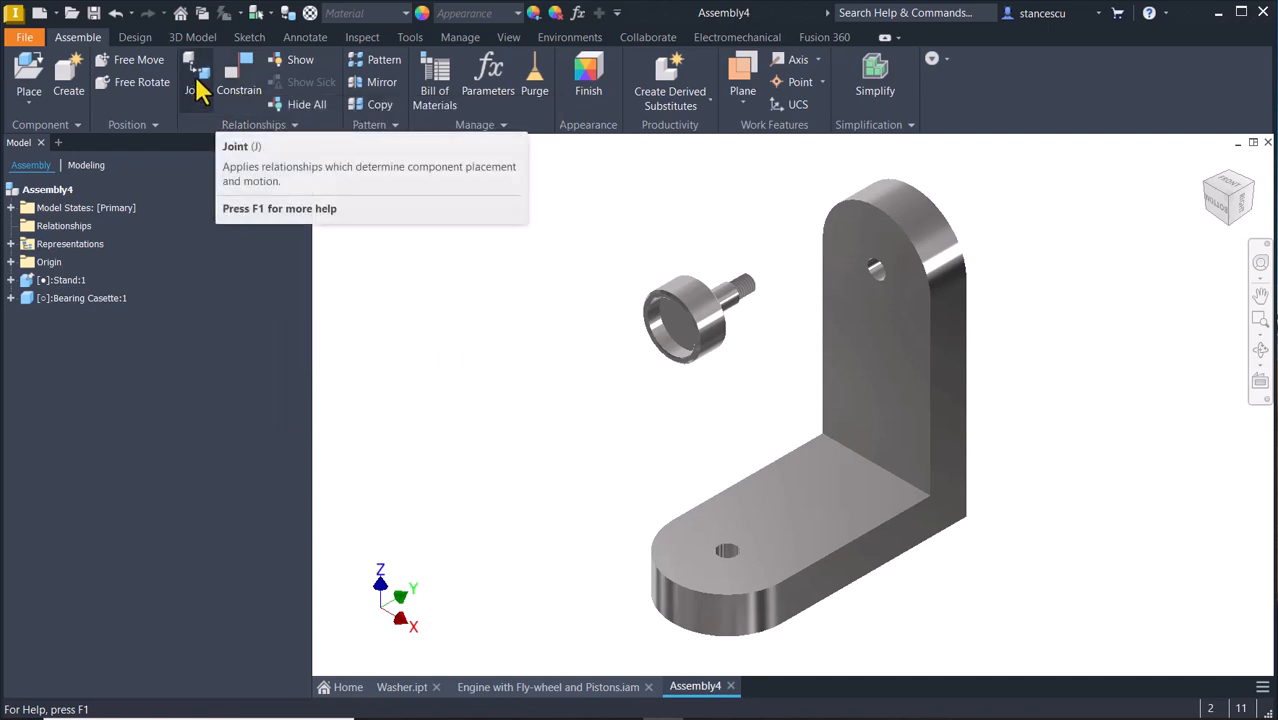
# - Connect the bearing casette's shank base to the hole in the stand's upright with a rotational joint
pyautogui.click(197, 88)
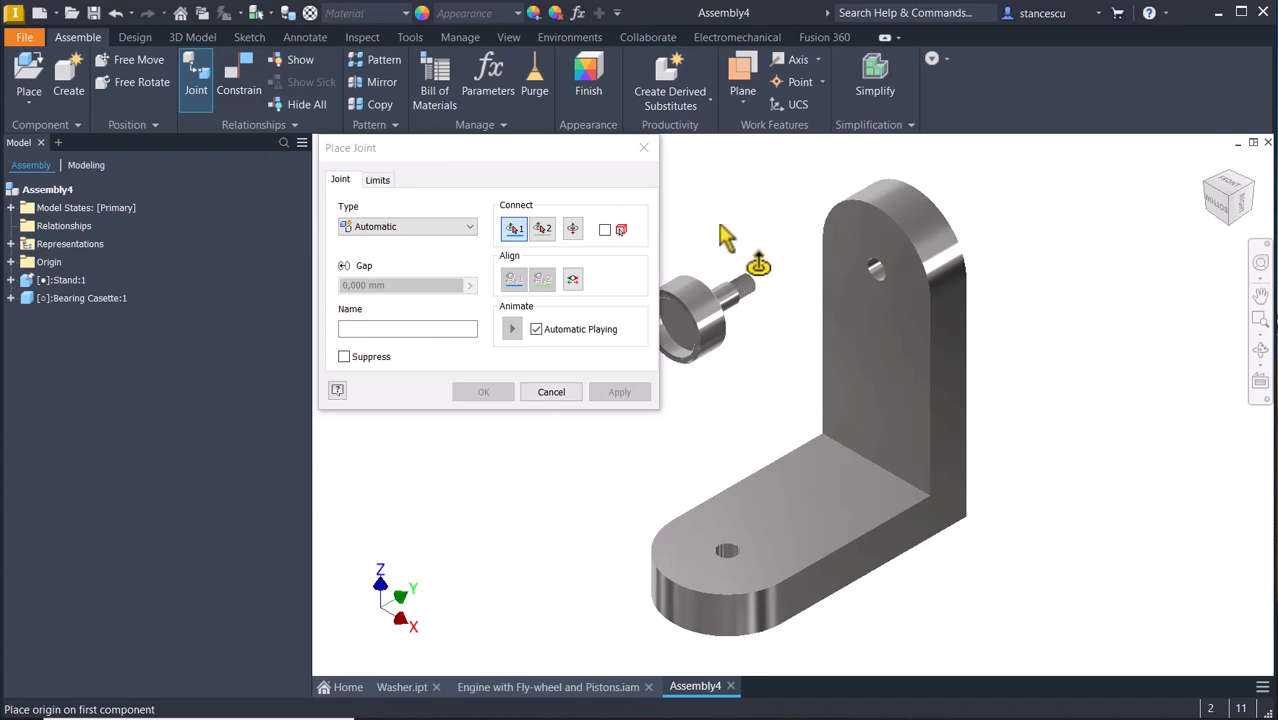
pyautogui.scroll(-5, 752, 255)
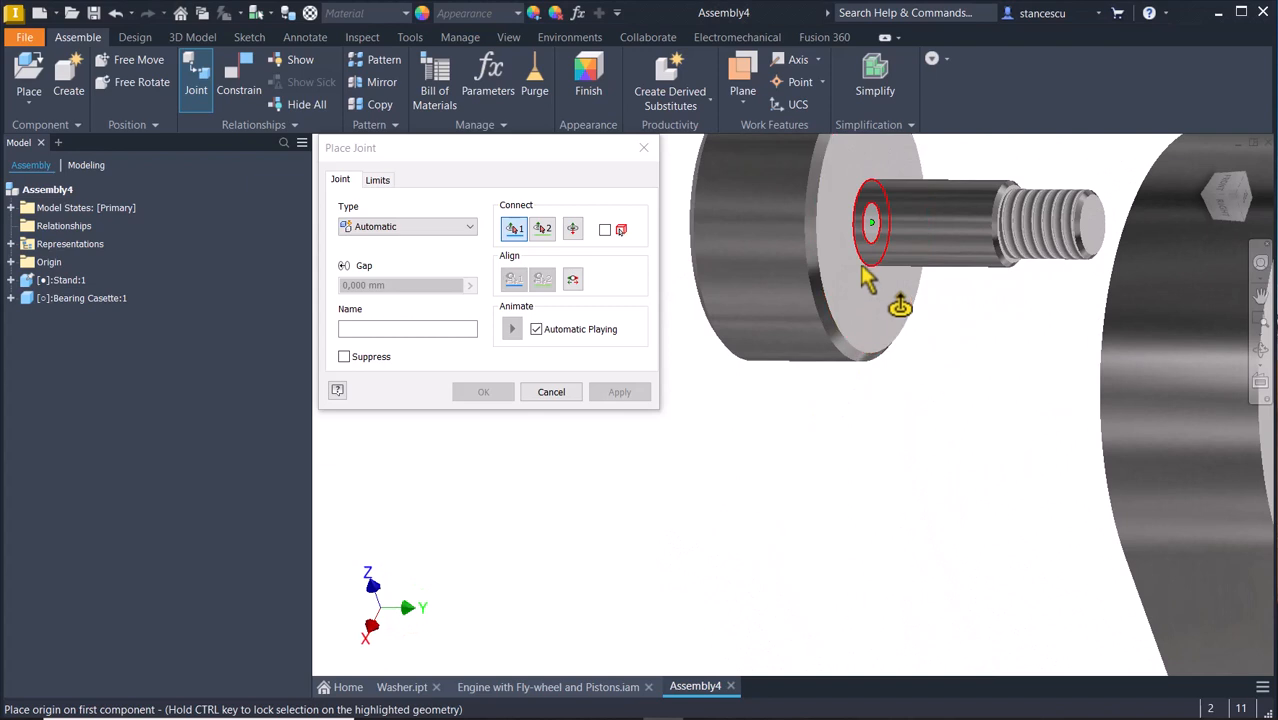
pyautogui.click(868, 290)
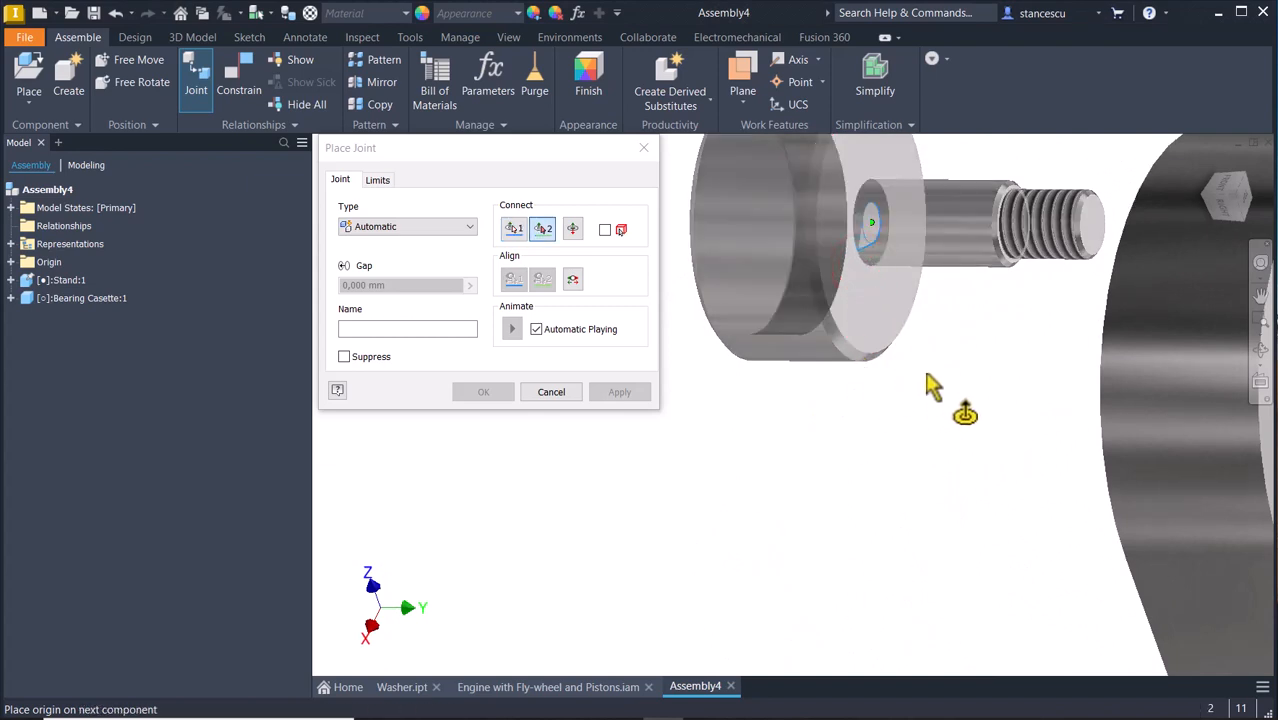
pyautogui.keyDown('shift'); pyautogui.moveTo(932, 388); pyautogui.dragTo(978, 450, button='middle'); pyautogui.keyUp('shift')
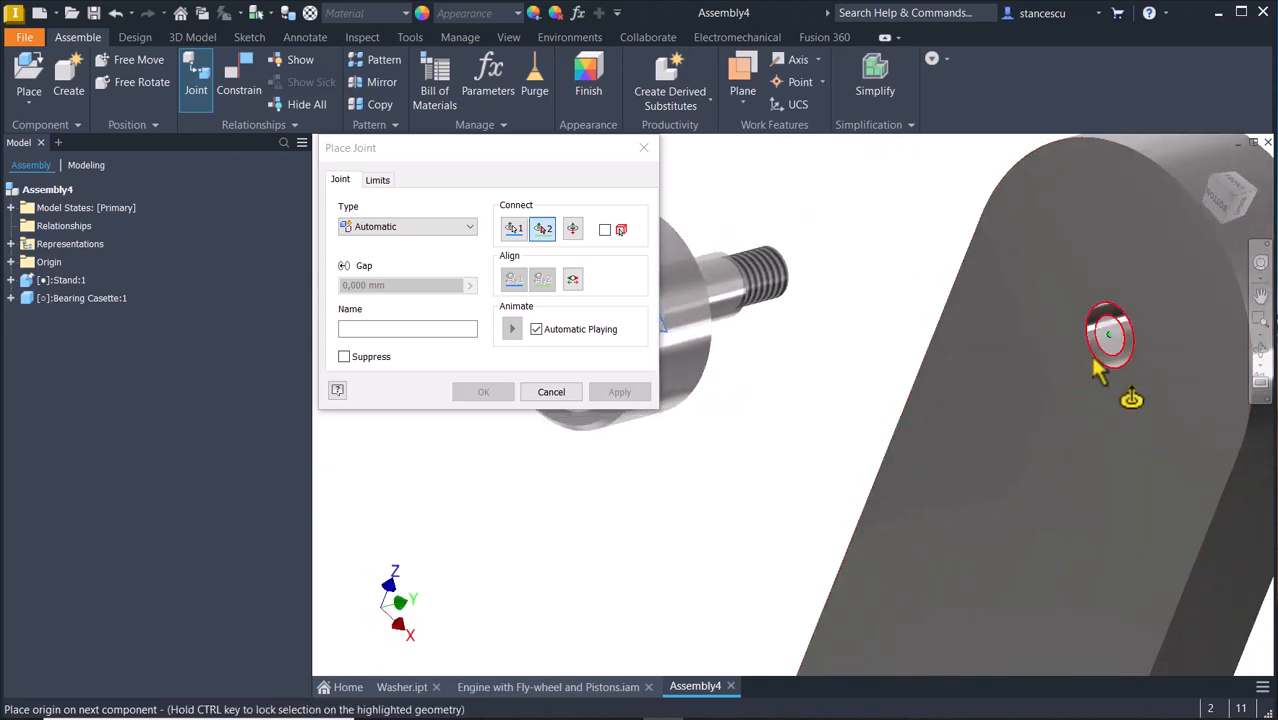
pyautogui.click(1112, 382)
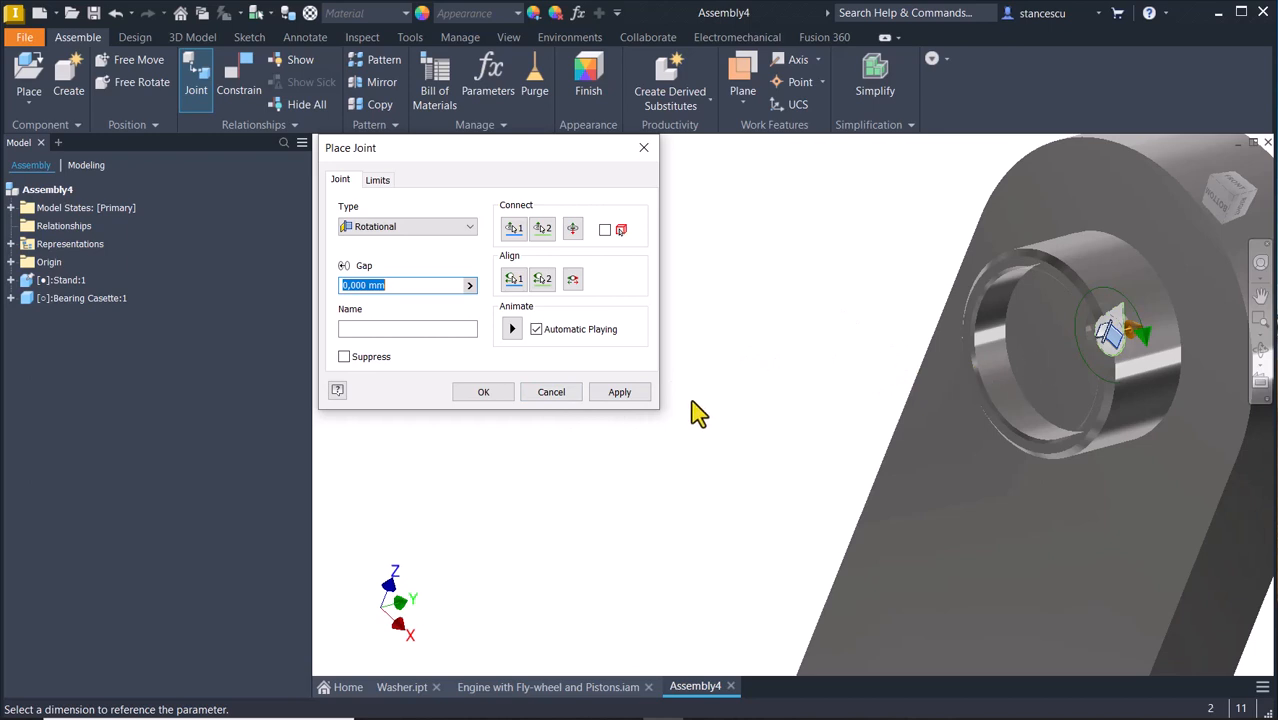
pyautogui.click(484, 393)
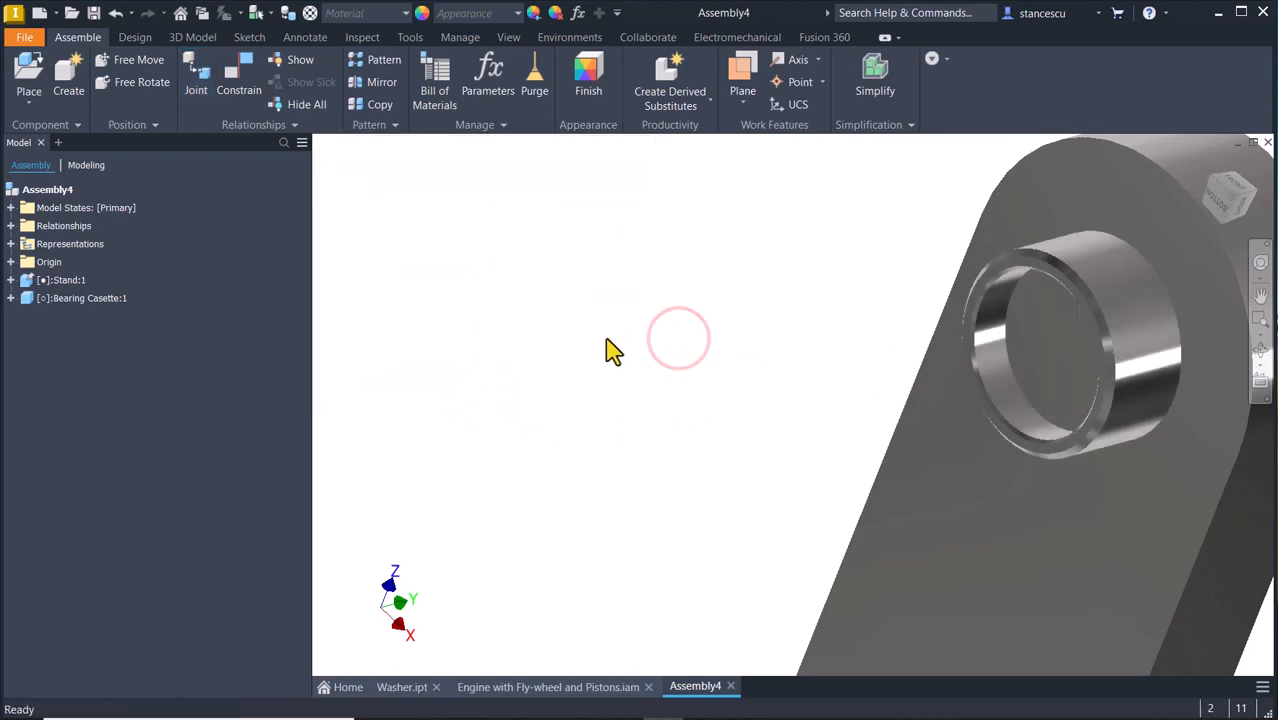
# - Place one instance of the ball bearing DIN 625 SKF - SKF 6000-RZ.ipt beside the bearing casette
pyautogui.click(29, 72)
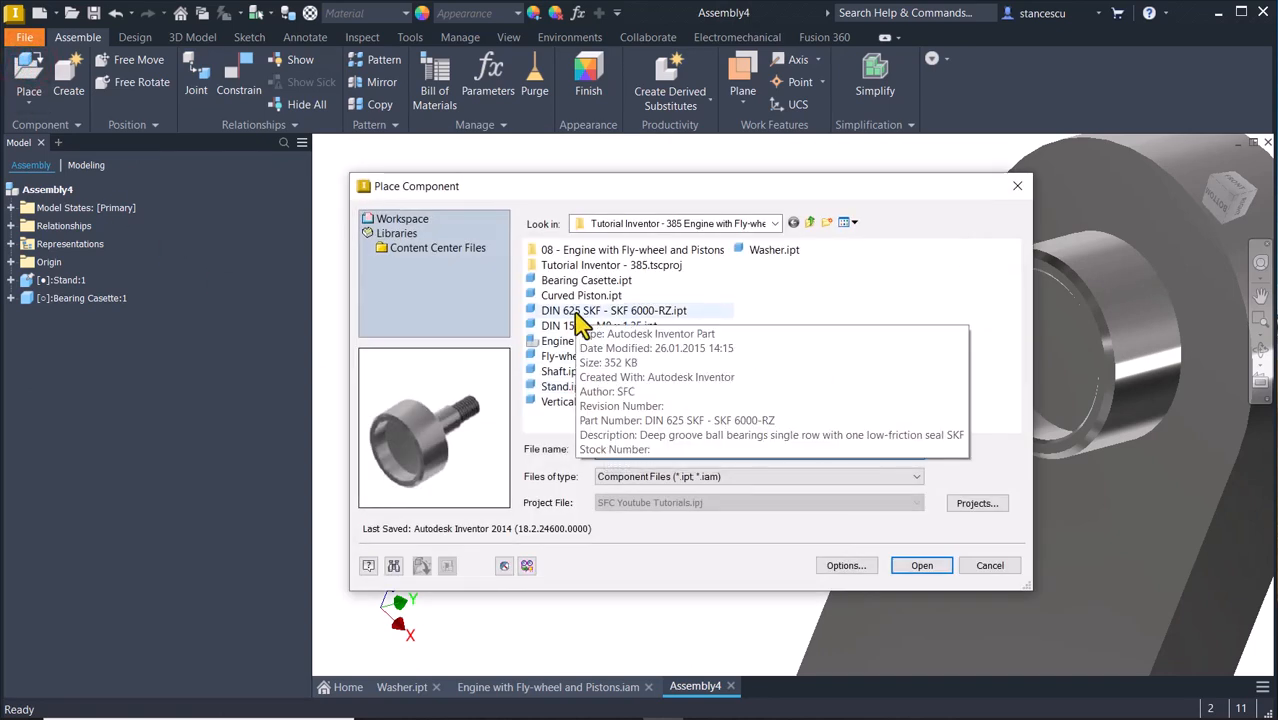
pyautogui.click(580, 311)
pyautogui.doubleClick(580, 311)
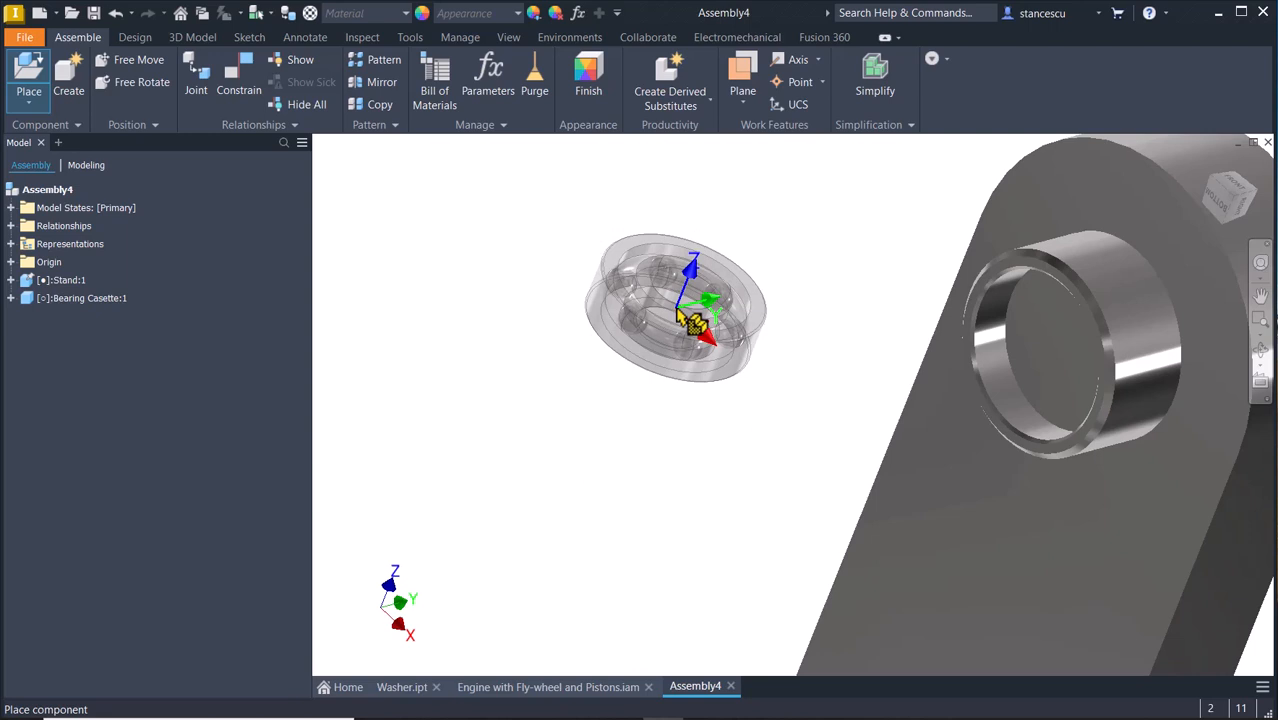
pyautogui.click(741, 320)
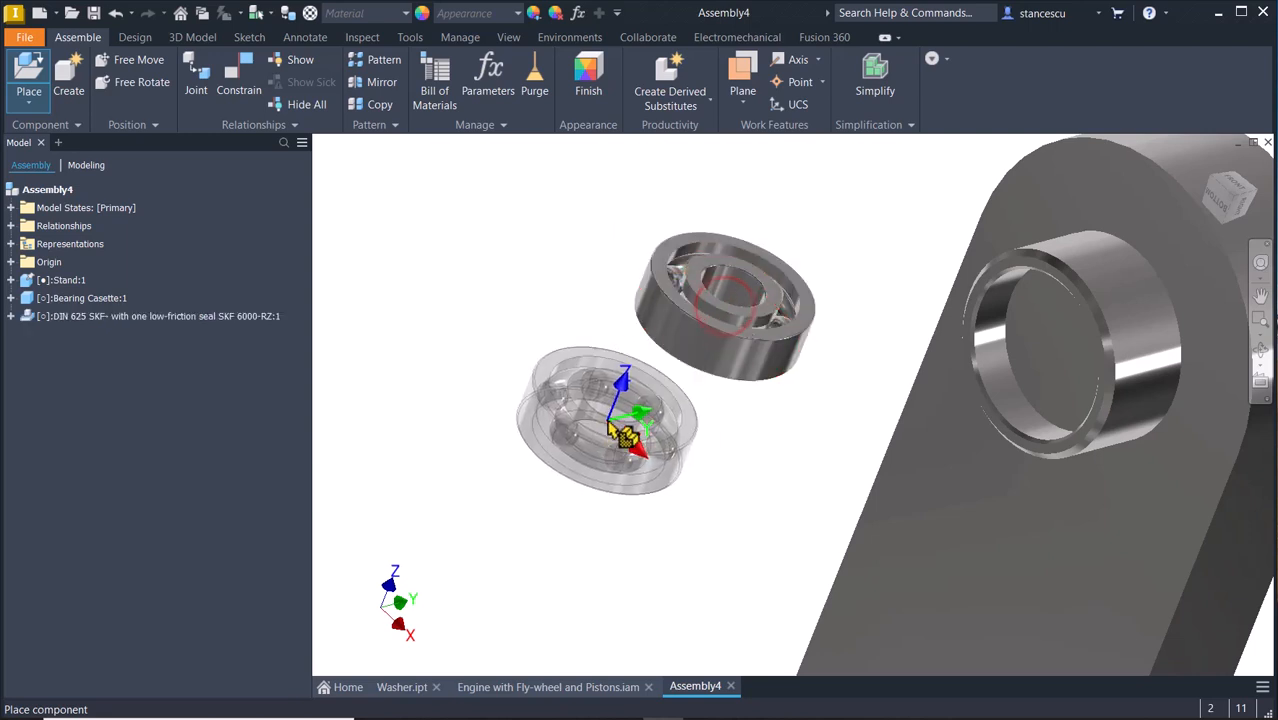
pyautogui.press('Escape')
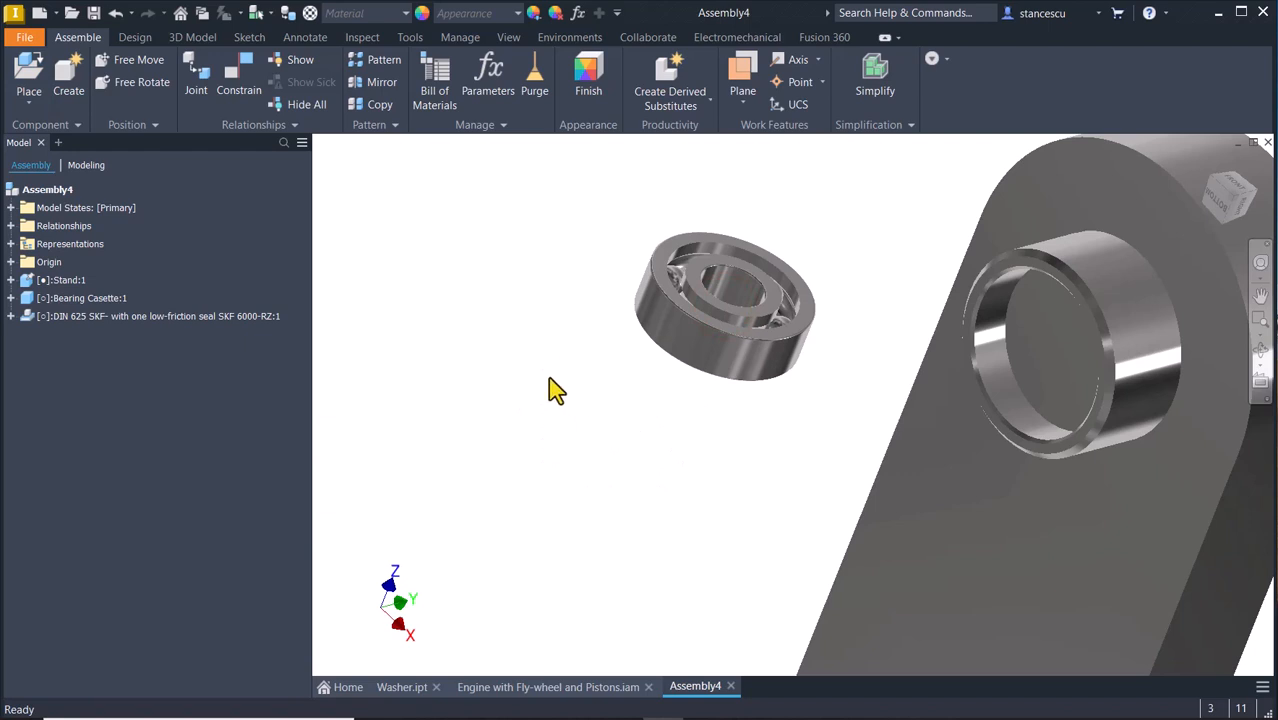
pyautogui.click(197, 88)
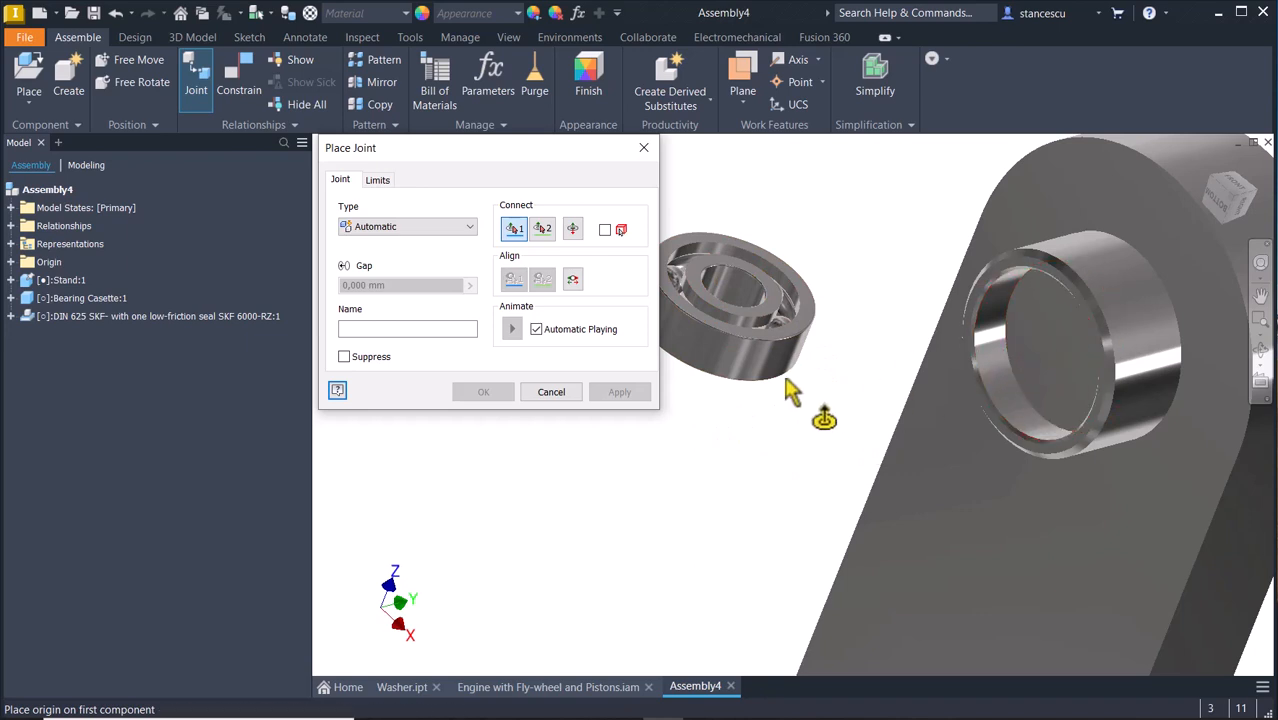
pyautogui.click(718, 368)
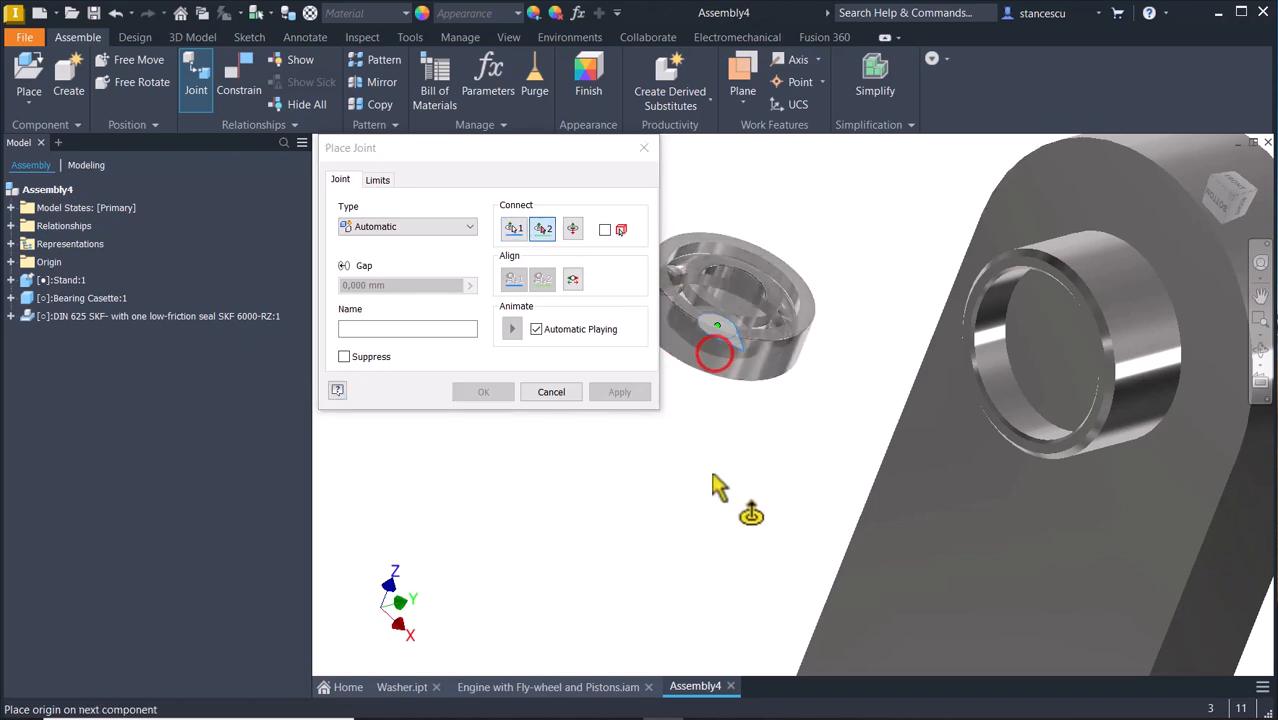
pyautogui.click(988, 357)
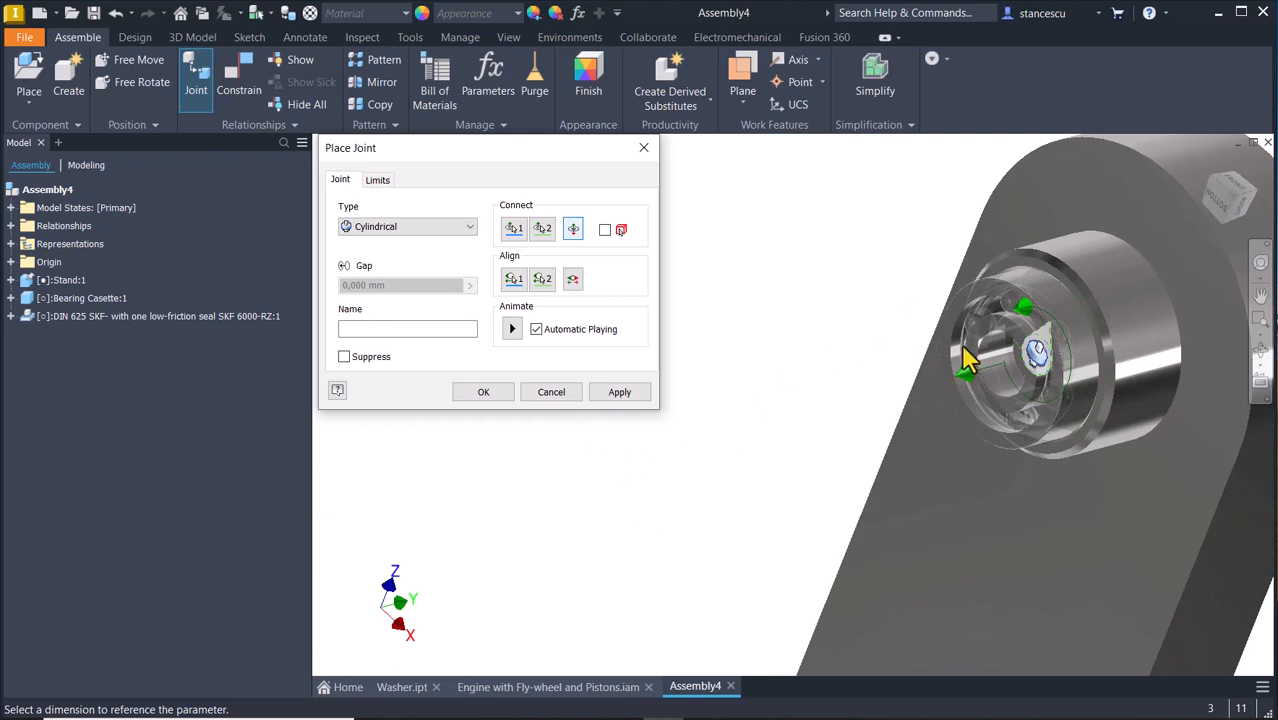
pyautogui.click(551, 392)
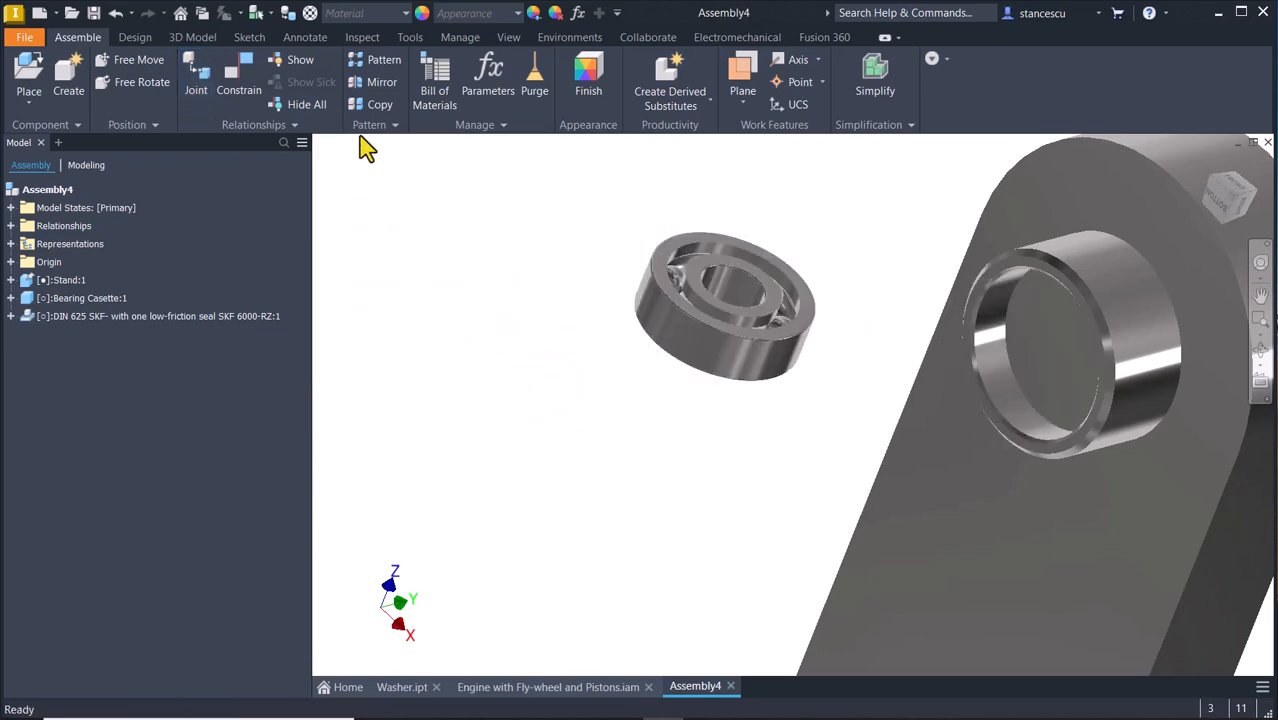
# - Connect the ball bearing's outer ring face to the inner seat of the bearing casette with a rotational joint
pyautogui.click(197, 80)
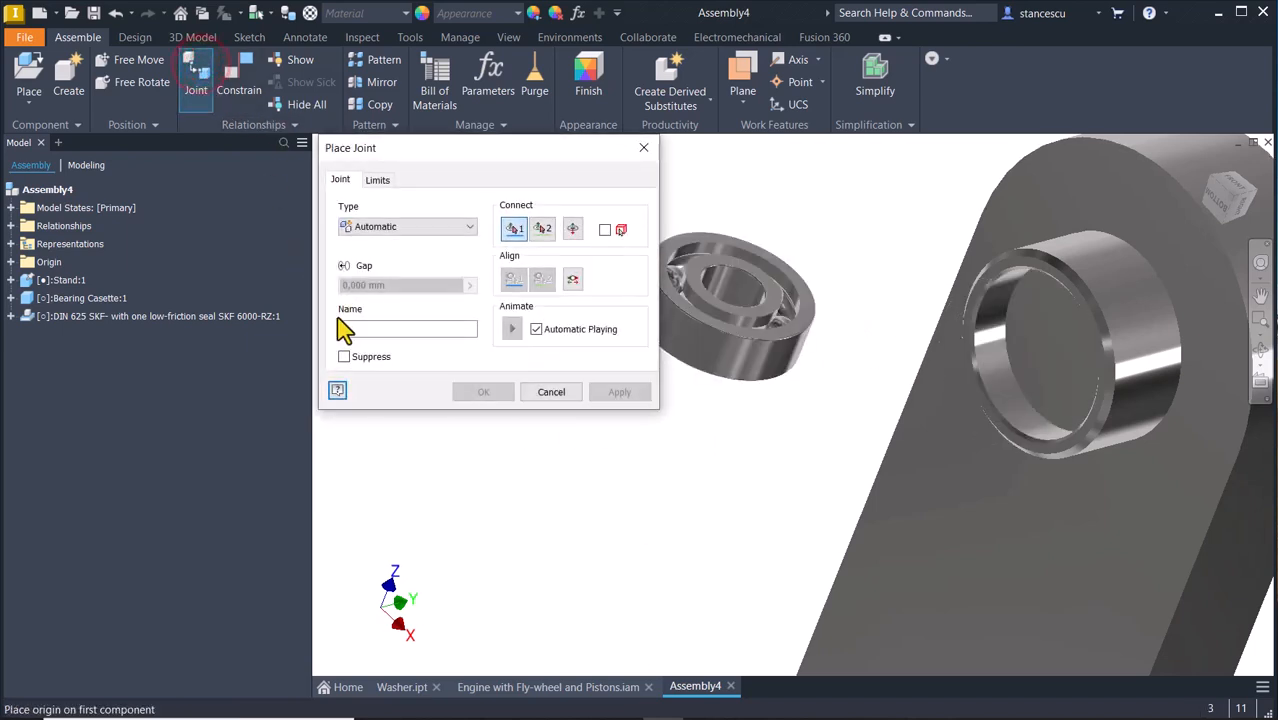
pyautogui.scroll(3, 745, 432)
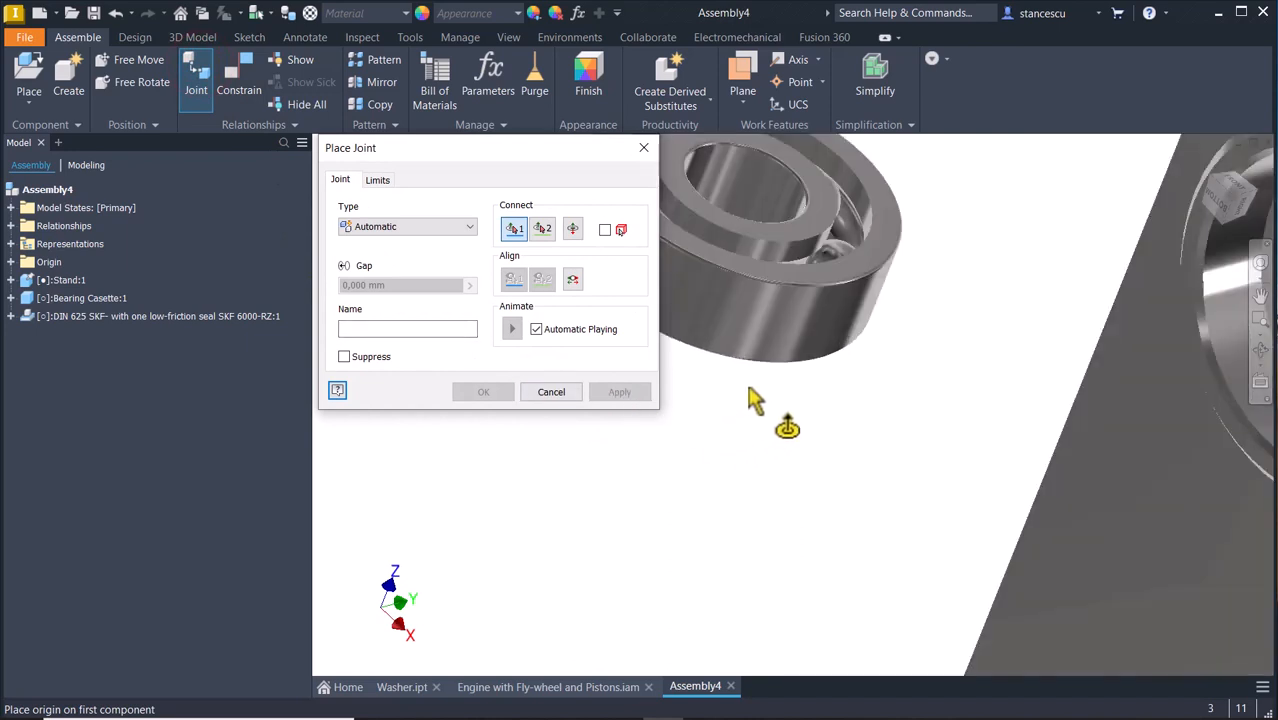
pyautogui.moveTo(805, 399); pyautogui.dragTo(821, 499, button='middle')
pyautogui.scroll(3, 850, 350)
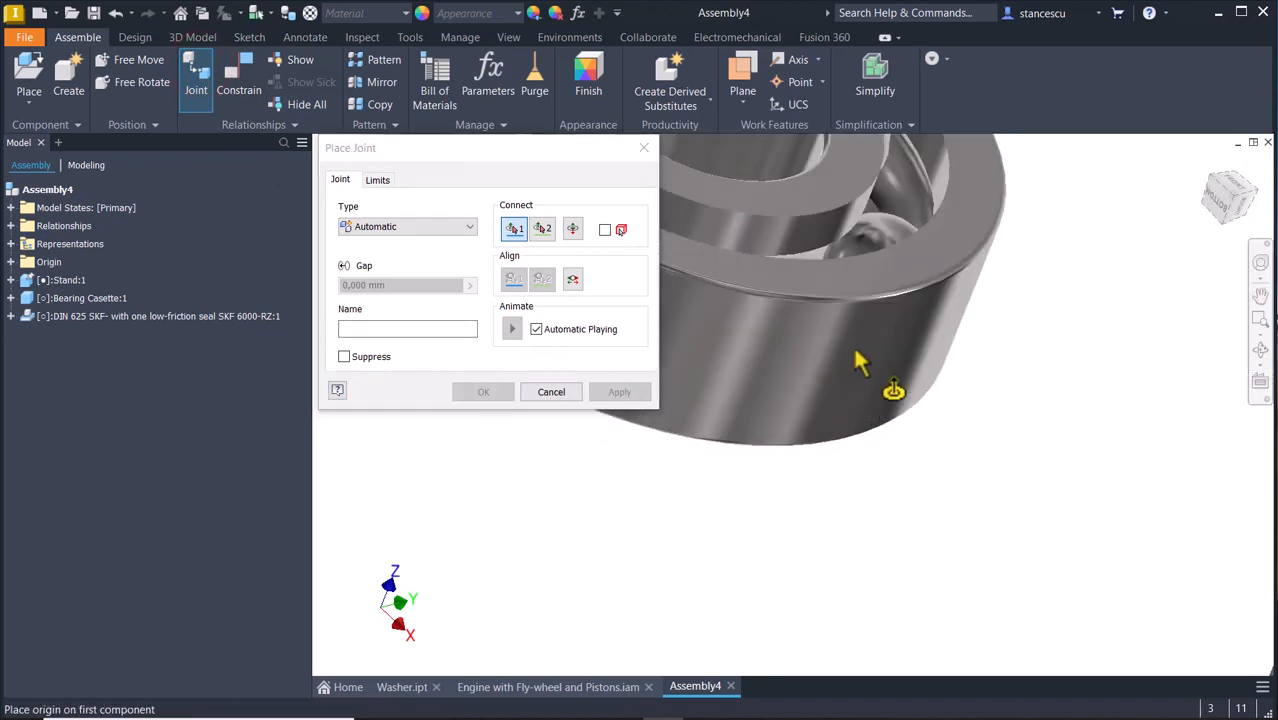
pyautogui.scroll(1, 850, 338)
pyautogui.moveTo(867, 345); pyautogui.dragTo(958, 516, button='middle')
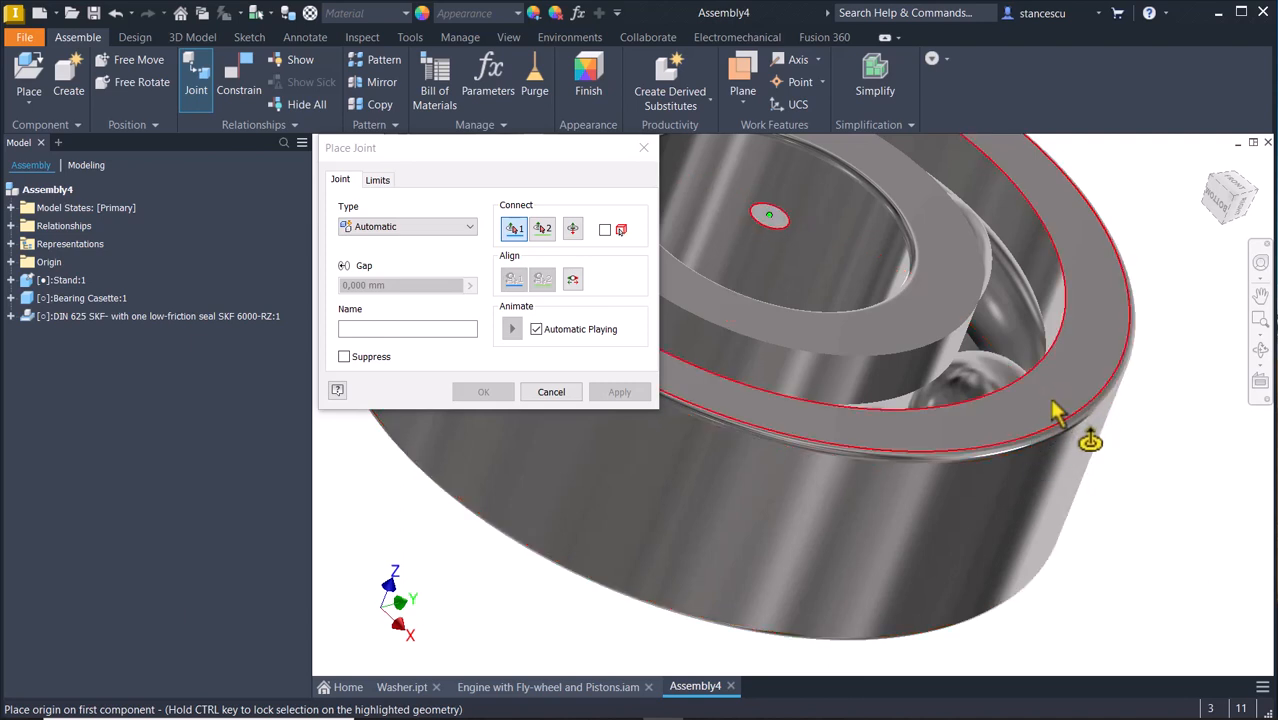
pyautogui.click(1024, 443)
pyautogui.scroll(-5, 745, 520)
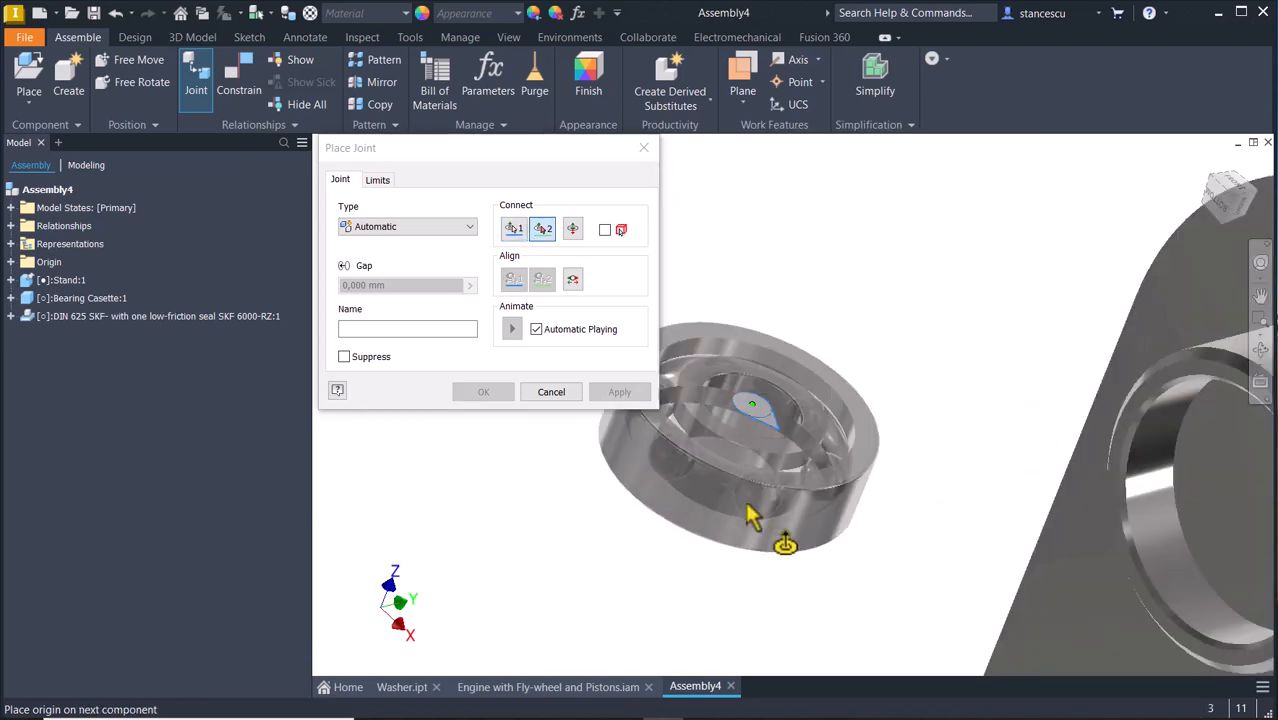
pyautogui.moveTo(933, 513); pyautogui.dragTo(685, 496, button='middle')
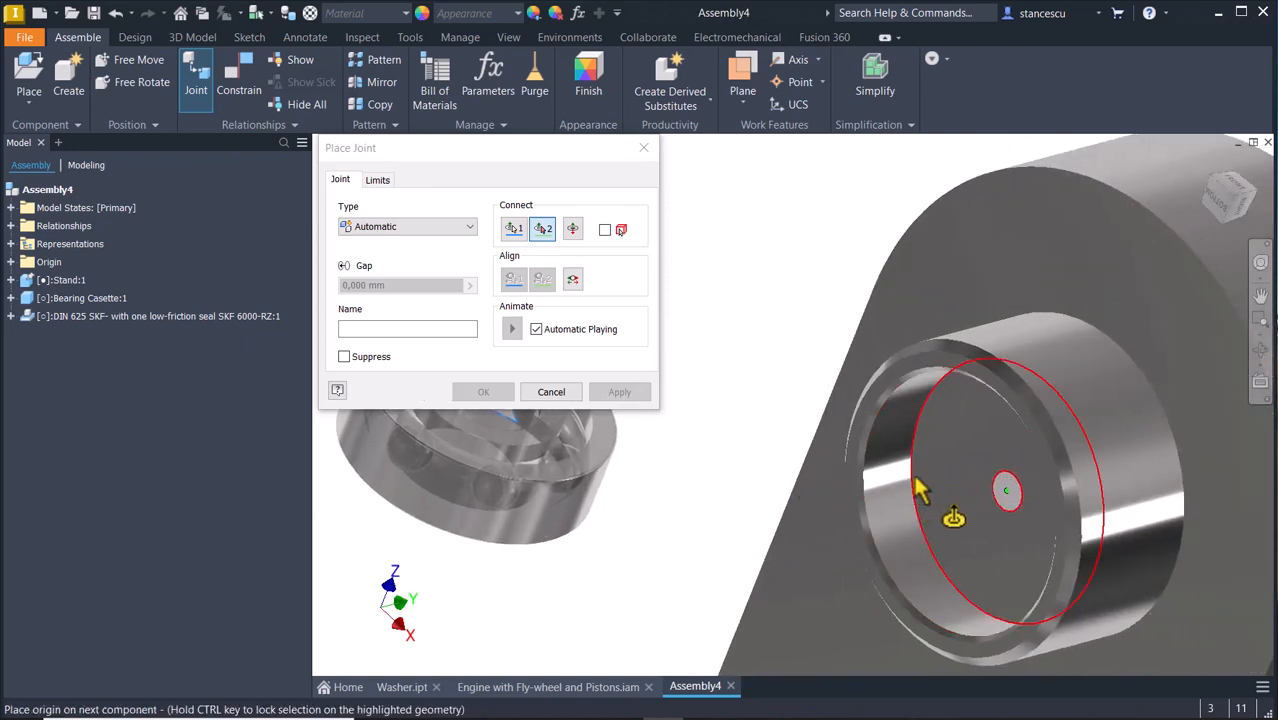
pyautogui.click(916, 483)
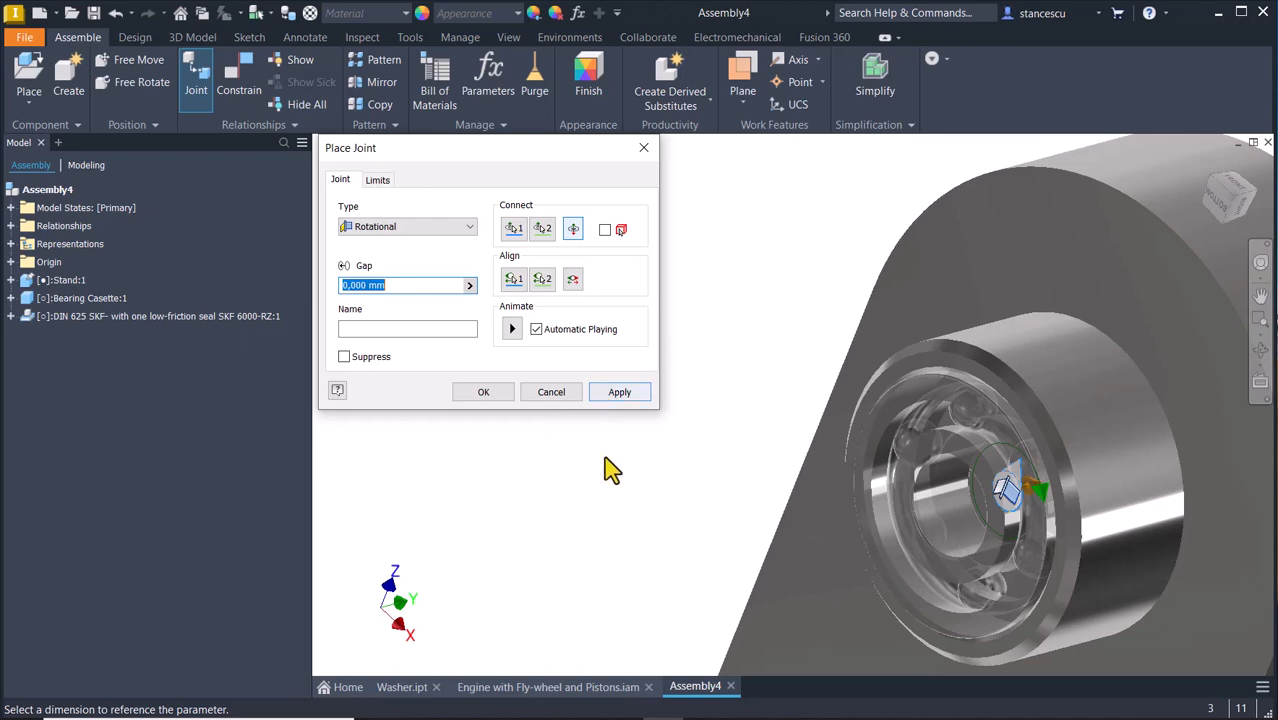
pyautogui.click(612, 394)
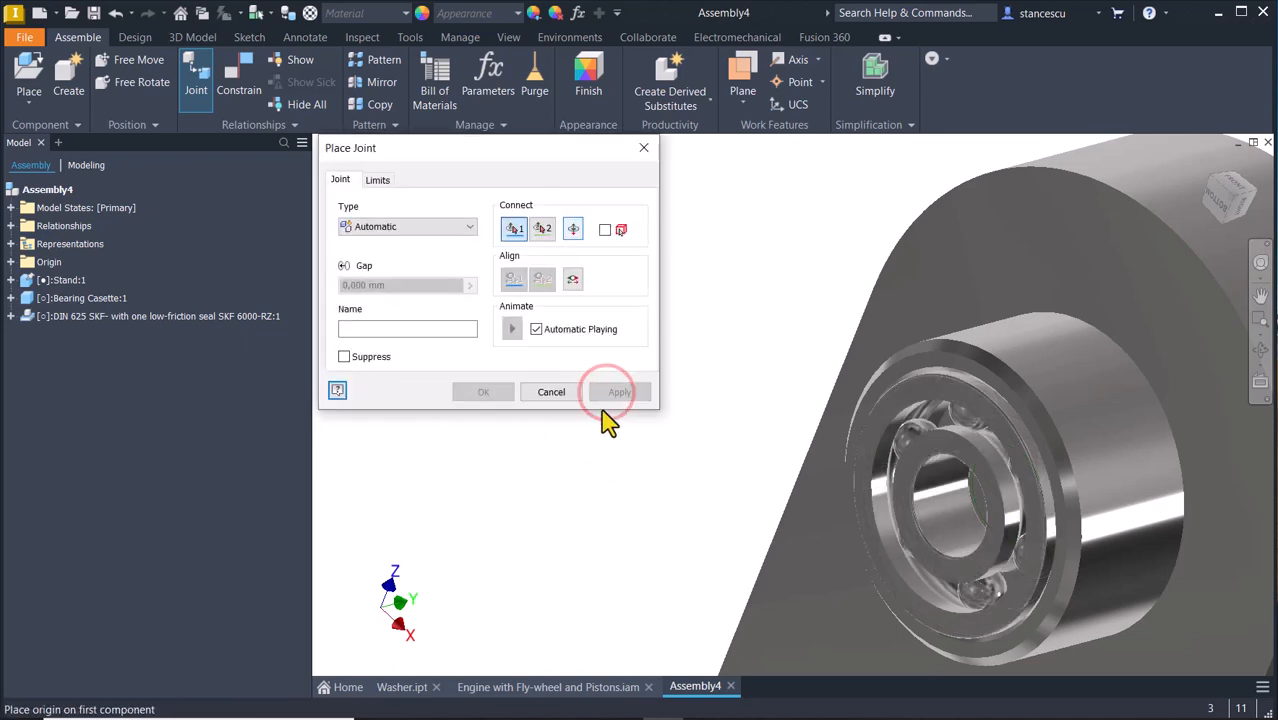
pyautogui.click(559, 389)
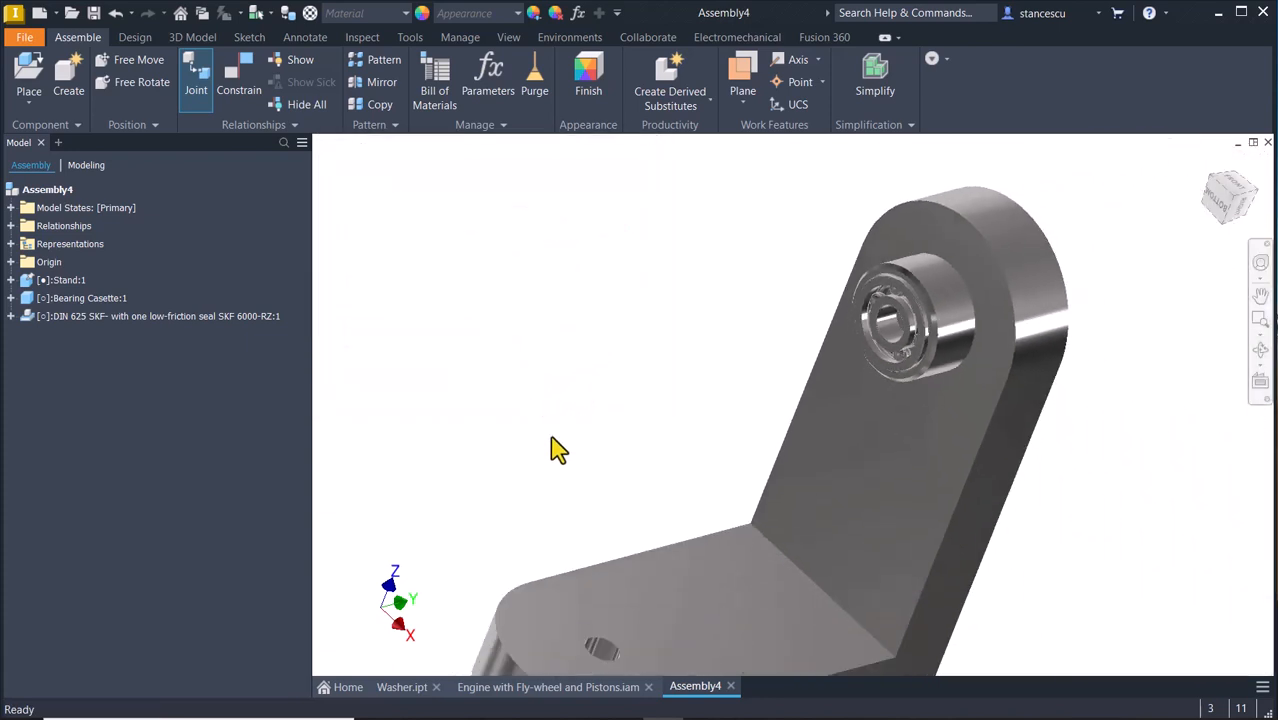
# - Place one instance each of DIN 1587 - M8 x 1.25.ipt, Fly-wheel.ipt, Shaft.ipt, Stand.ipt, Vertical Screw-shaft.ipt and Washer.ipt beside the stand
pyautogui.press('F6')
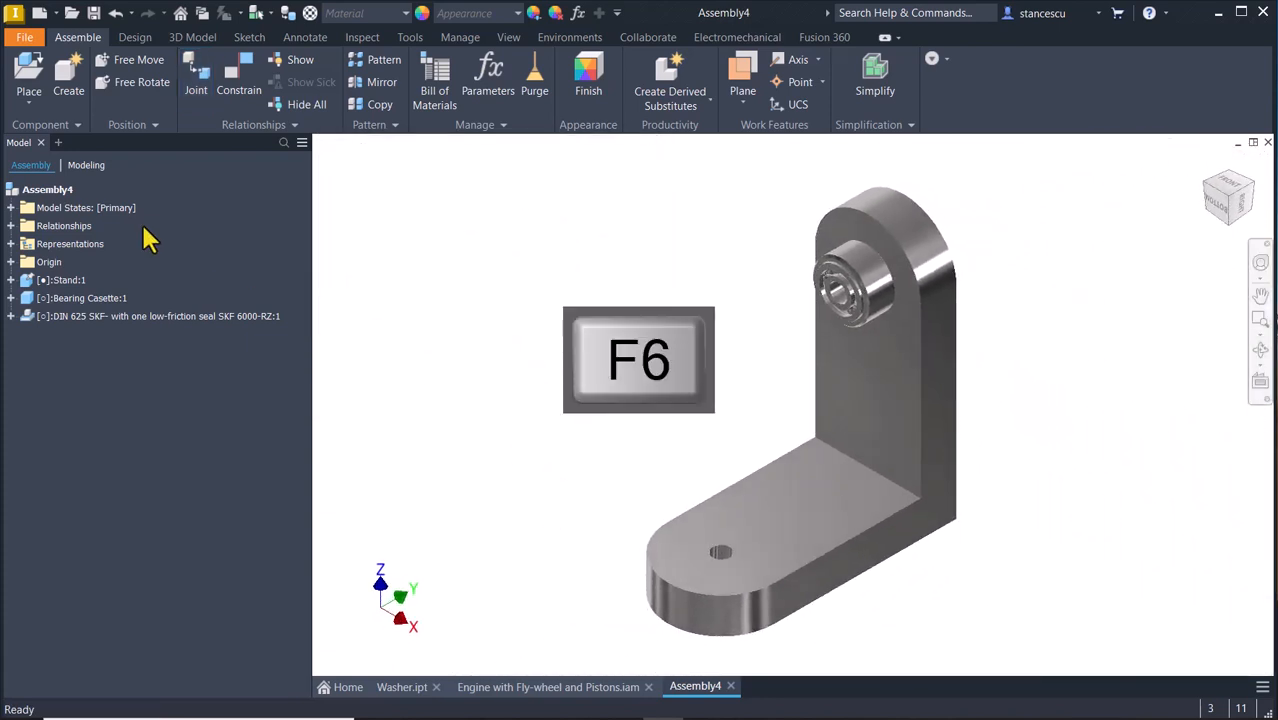
pyautogui.click(30, 82)
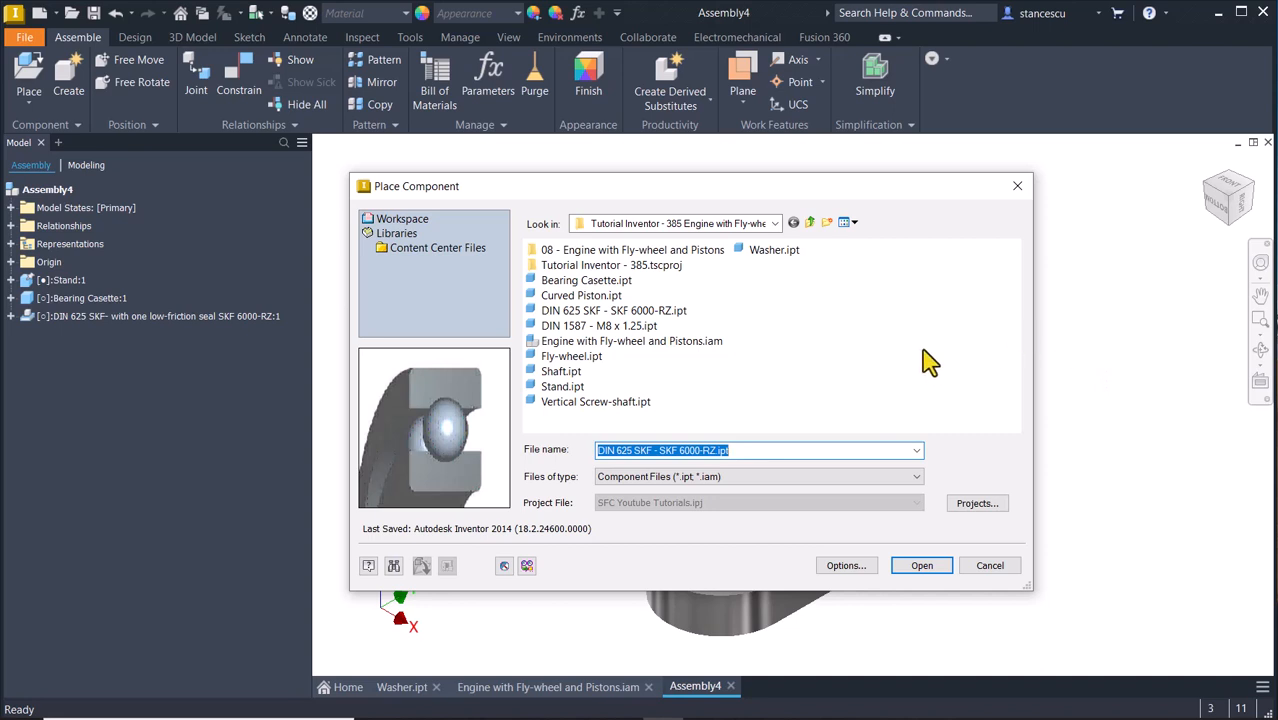
pyautogui.click(536, 327)
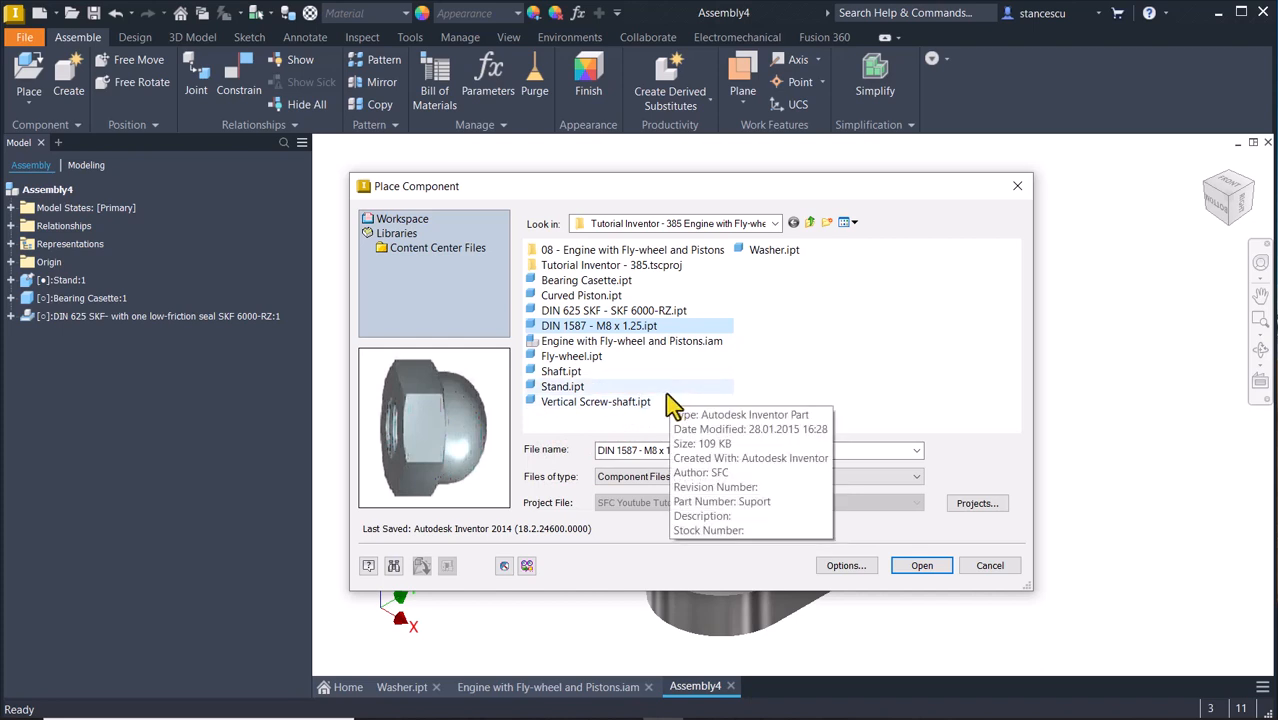
pyautogui.keyDown('ctrl'); pyautogui.click(545, 358); pyautogui.keyUp('ctrl')
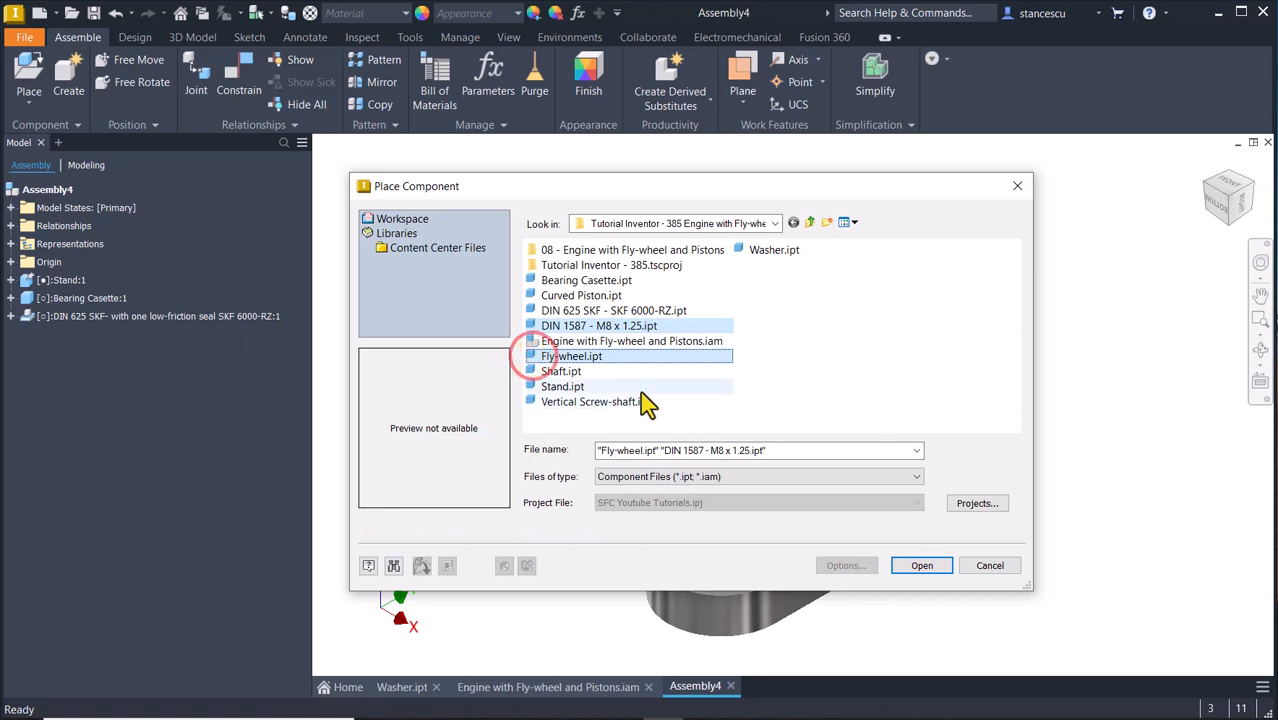
pyautogui.keyDown('ctrl'); pyautogui.click(549, 372); pyautogui.keyUp('ctrl')
pyautogui.keyDown('ctrl'); pyautogui.click(561, 387); pyautogui.keyUp('ctrl')
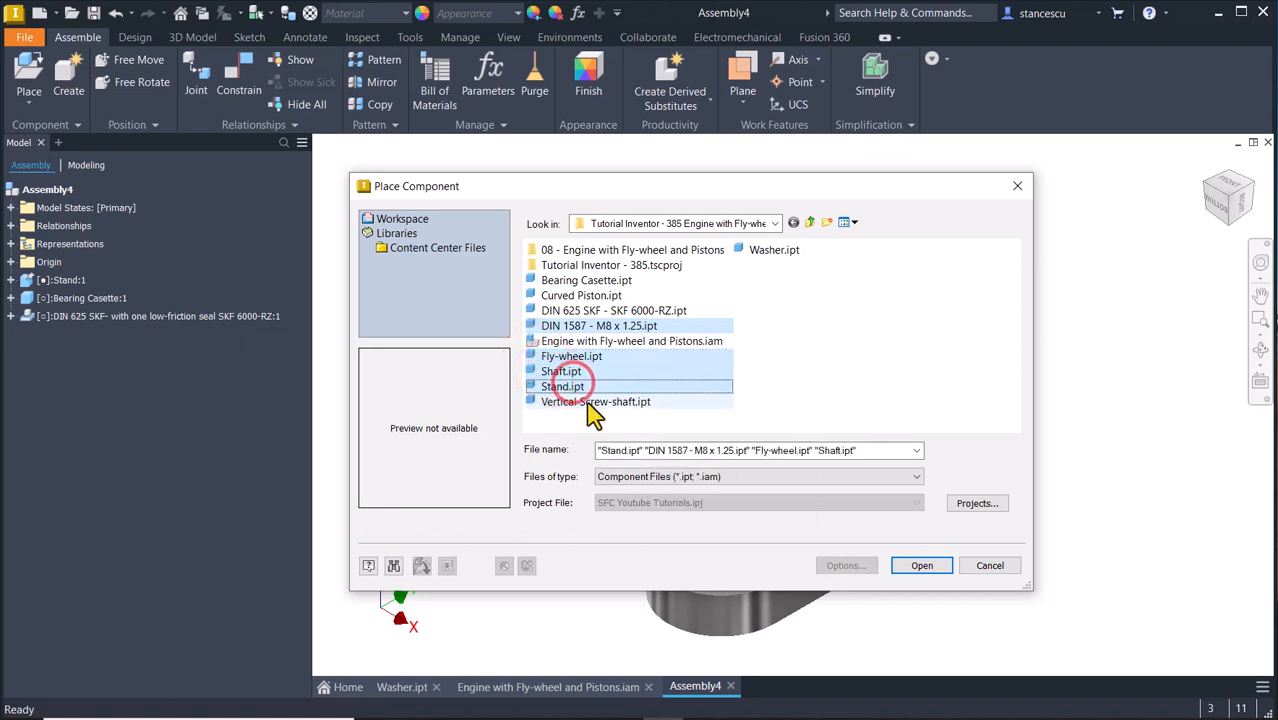
pyautogui.keyDown('ctrl'); pyautogui.click(588, 402); pyautogui.keyUp('ctrl')
pyautogui.keyDown('ctrl'); pyautogui.click(772, 251); pyautogui.keyUp('ctrl')
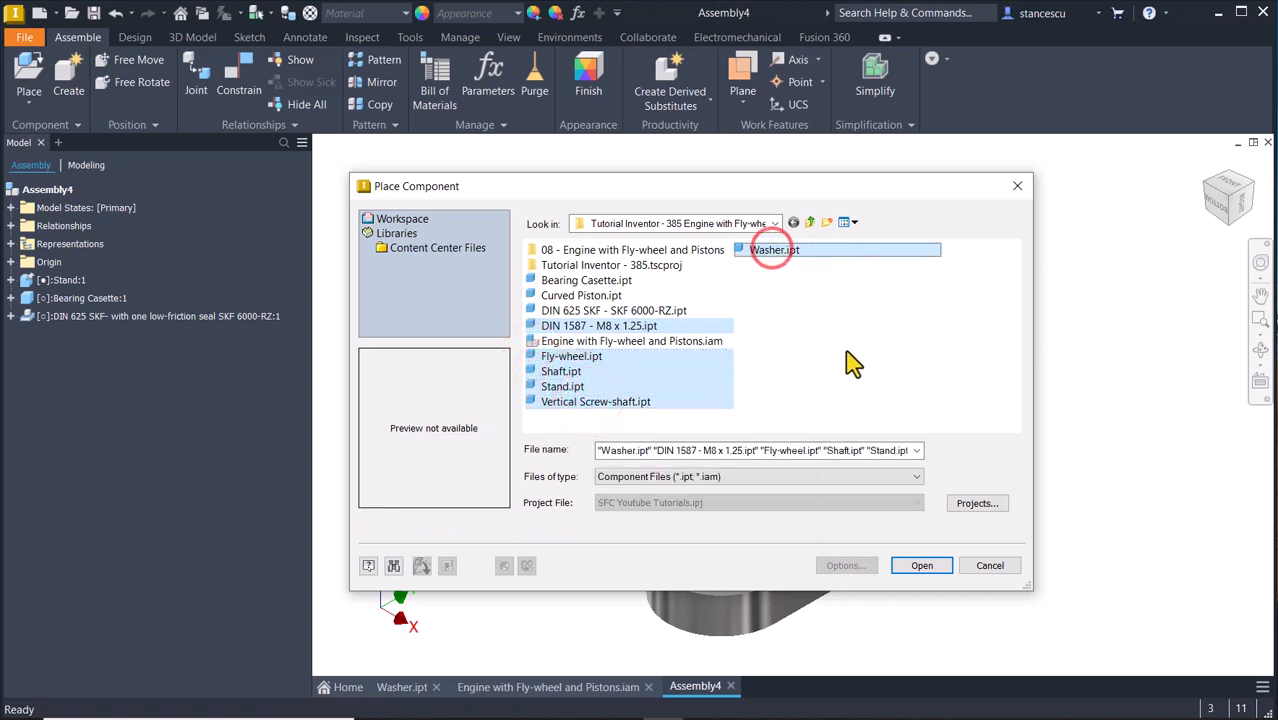
pyautogui.click(905, 567)
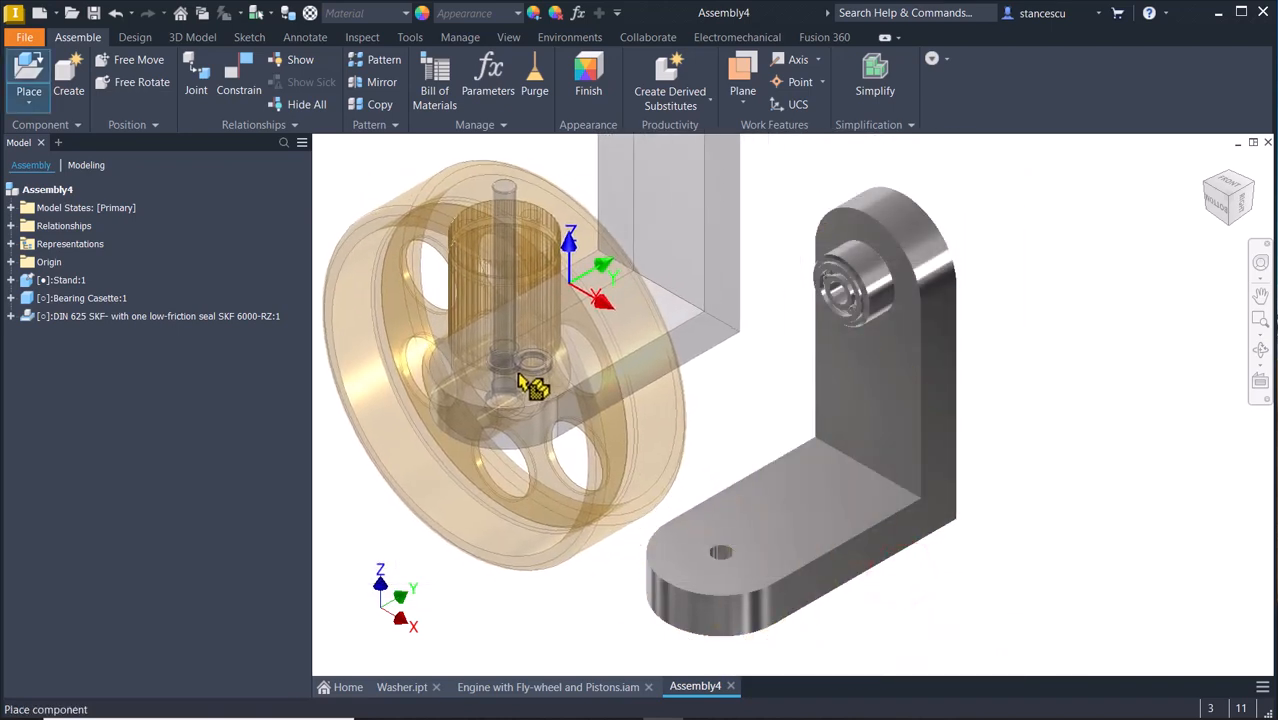
pyautogui.click(517, 373)
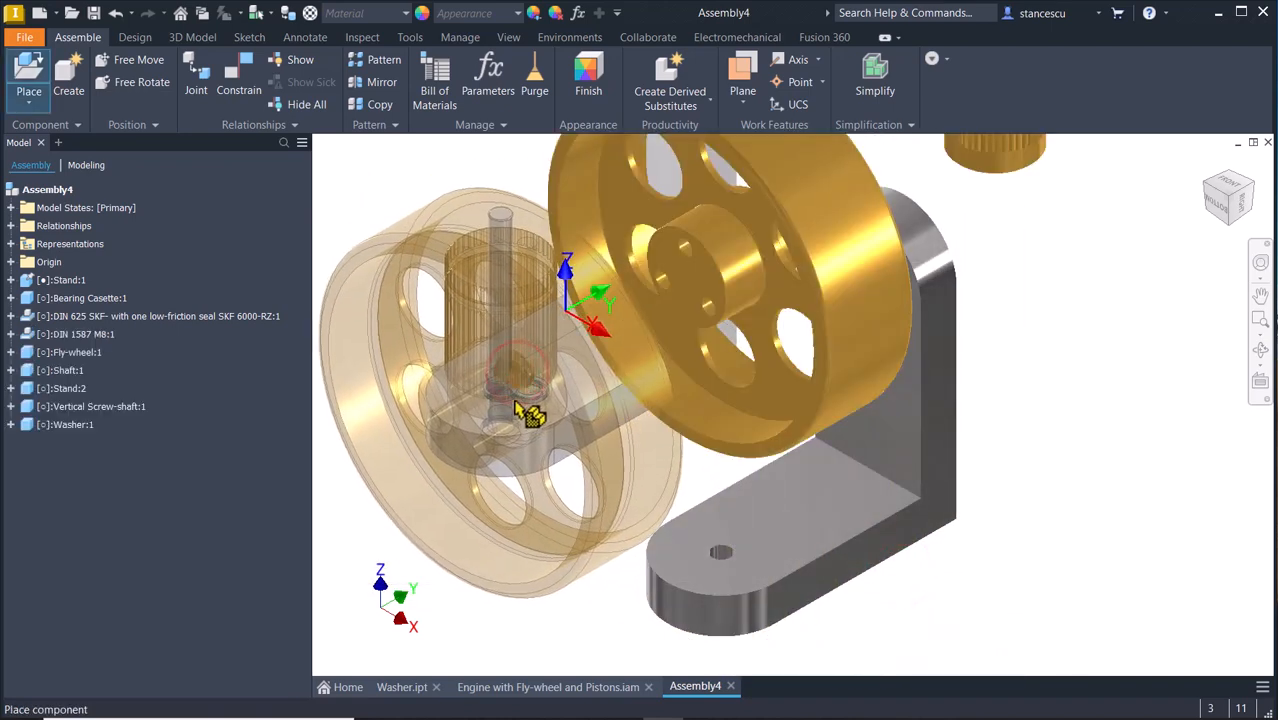
pyautogui.press('Escape')
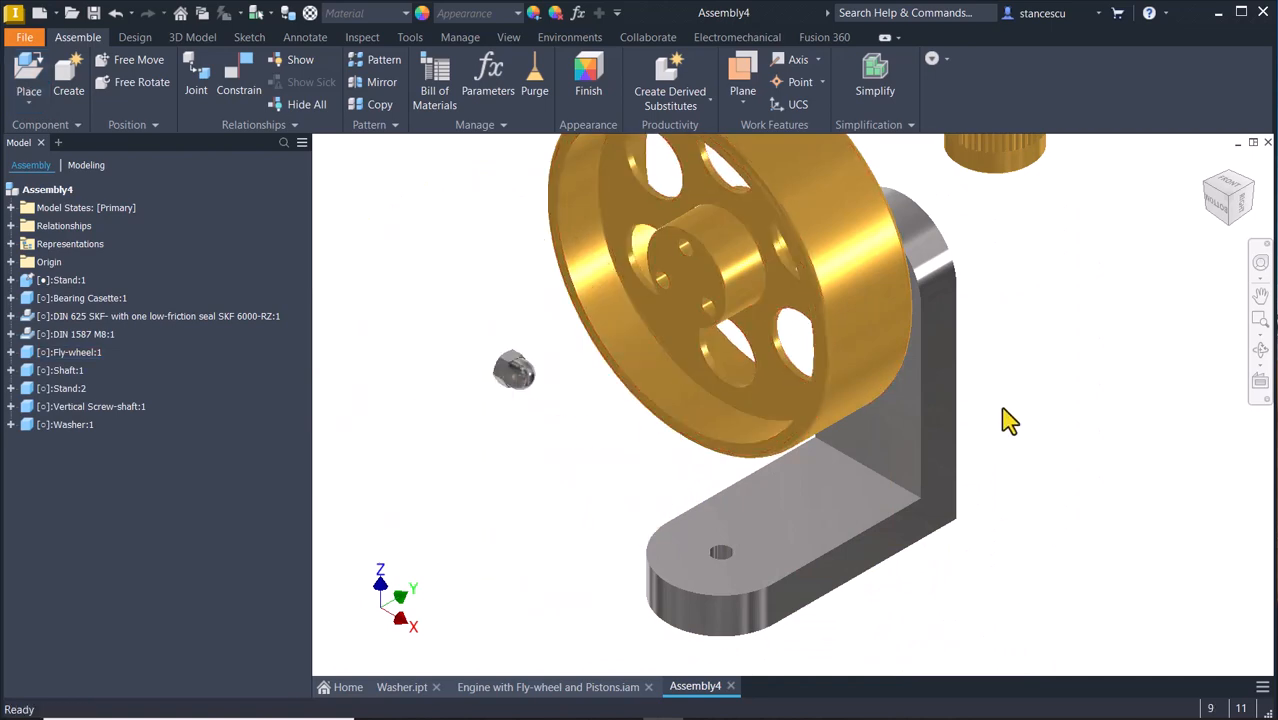
# - Move the fly-wheel clear of the first stand and bring the brass shaft beside it
pyautogui.scroll(-5, 1005, 420)
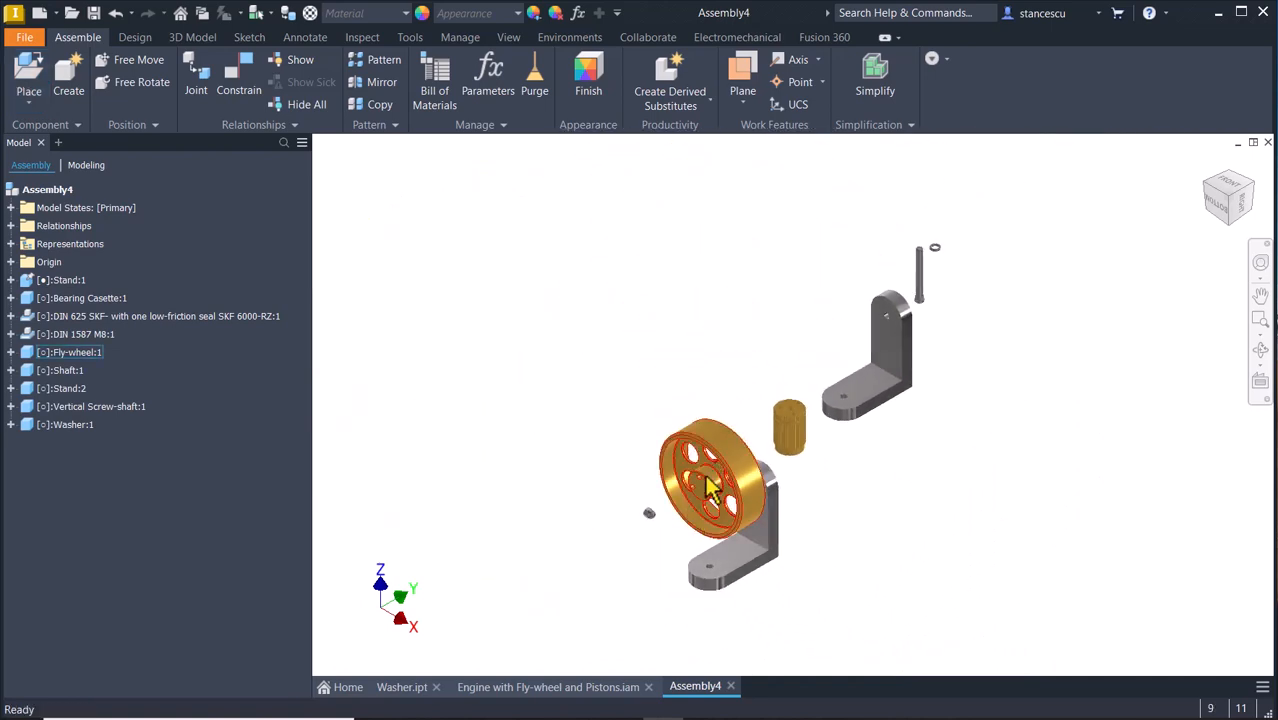
pyautogui.moveTo(706, 487); pyautogui.dragTo(590, 448)
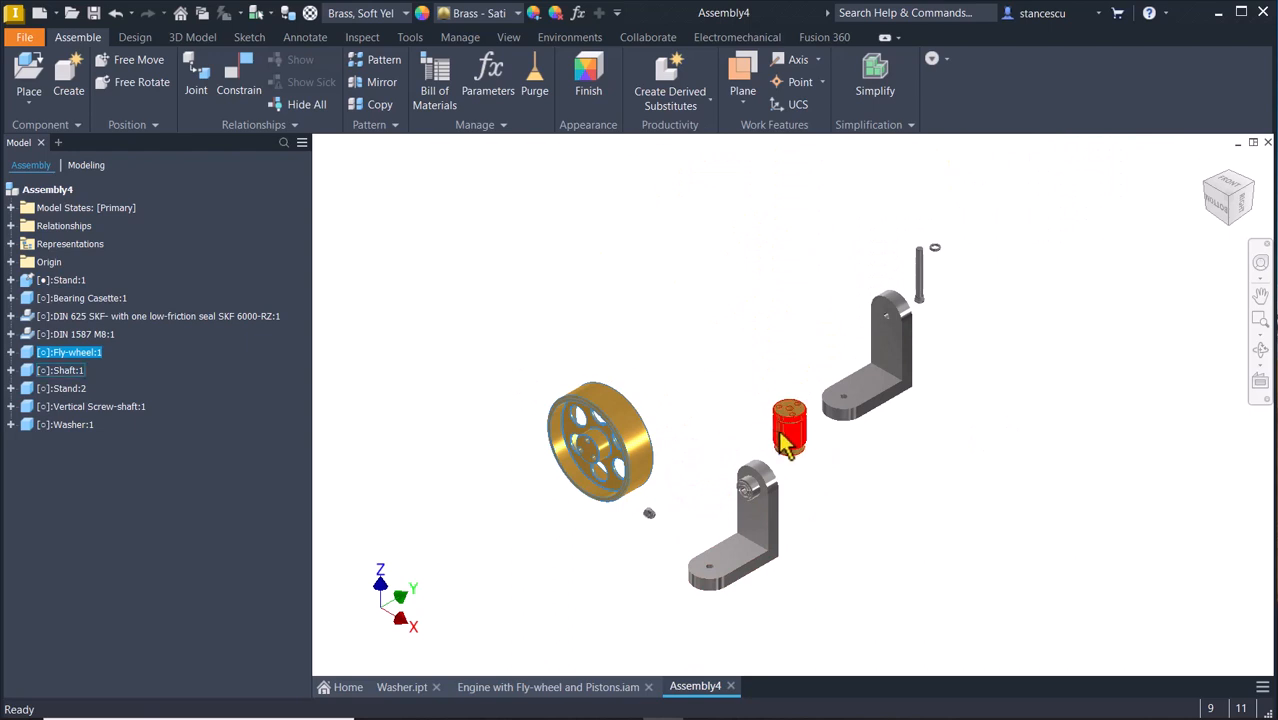
pyautogui.moveTo(780, 432); pyautogui.dragTo(662, 434)
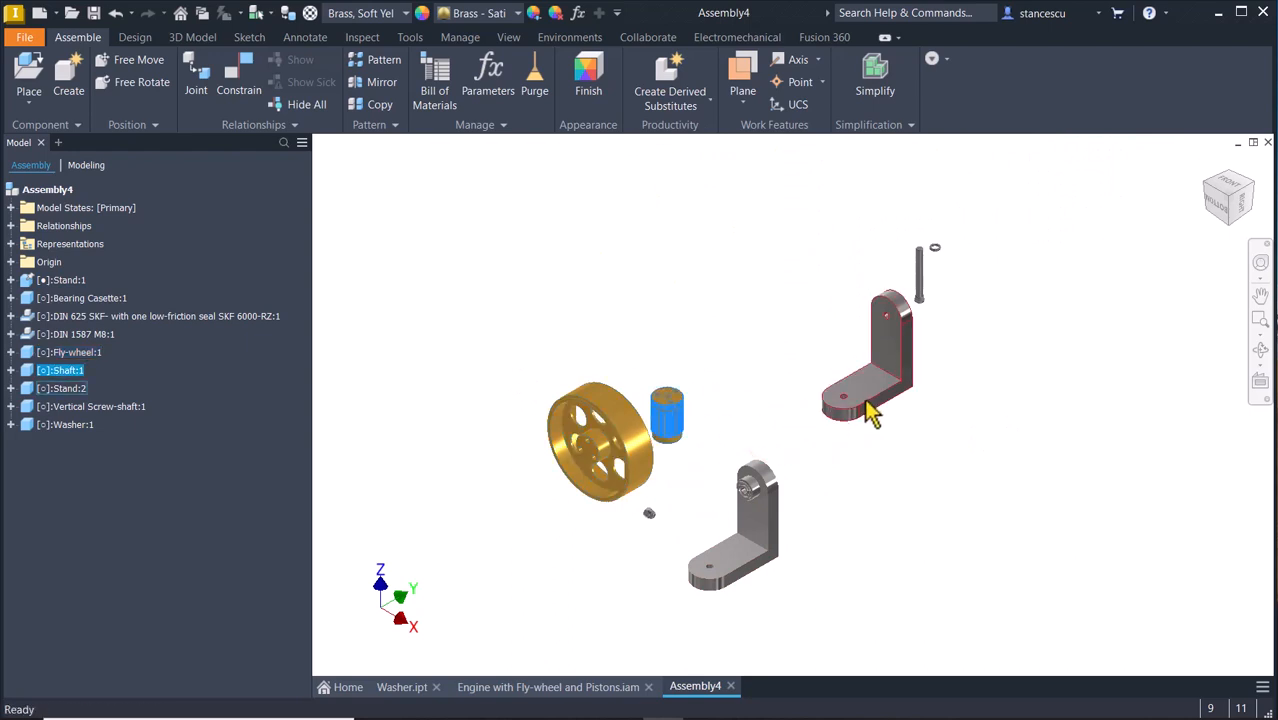
# - Delete the extra second stand from the assembly
pyautogui.click(944, 360)
pyautogui.click(895, 375)
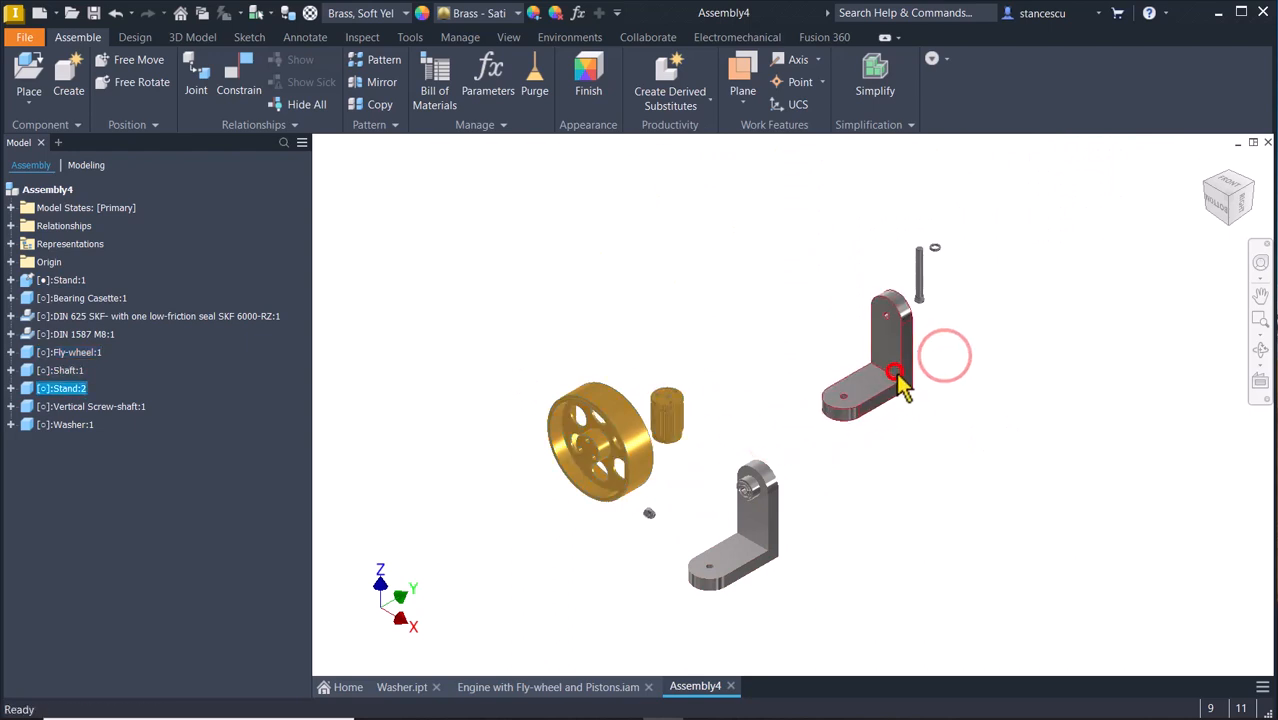
pyautogui.press('Delete')
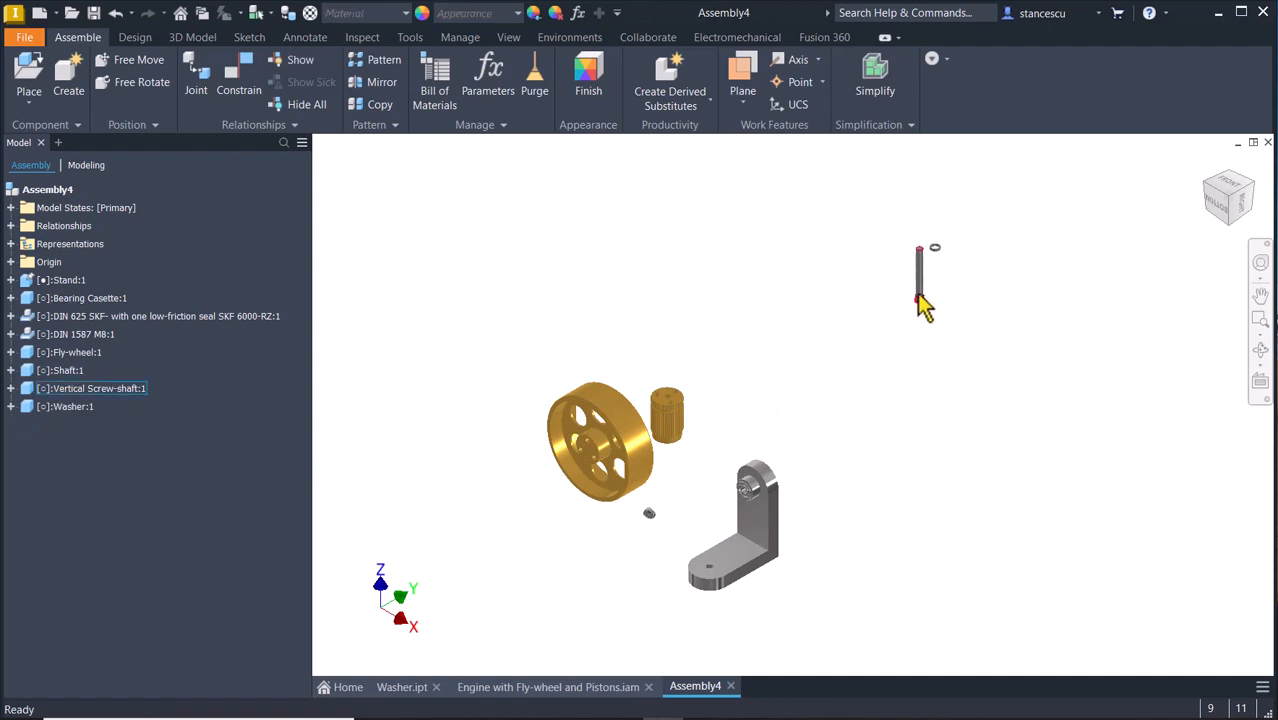
# - Move the vertical screw-shaft and the washer into free space between the brass shaft and the stand
pyautogui.moveTo(920, 300); pyautogui.dragTo(708, 462)
pyautogui.moveTo(934, 249); pyautogui.dragTo(718, 467)
pyautogui.scroll(3, 775, 515)
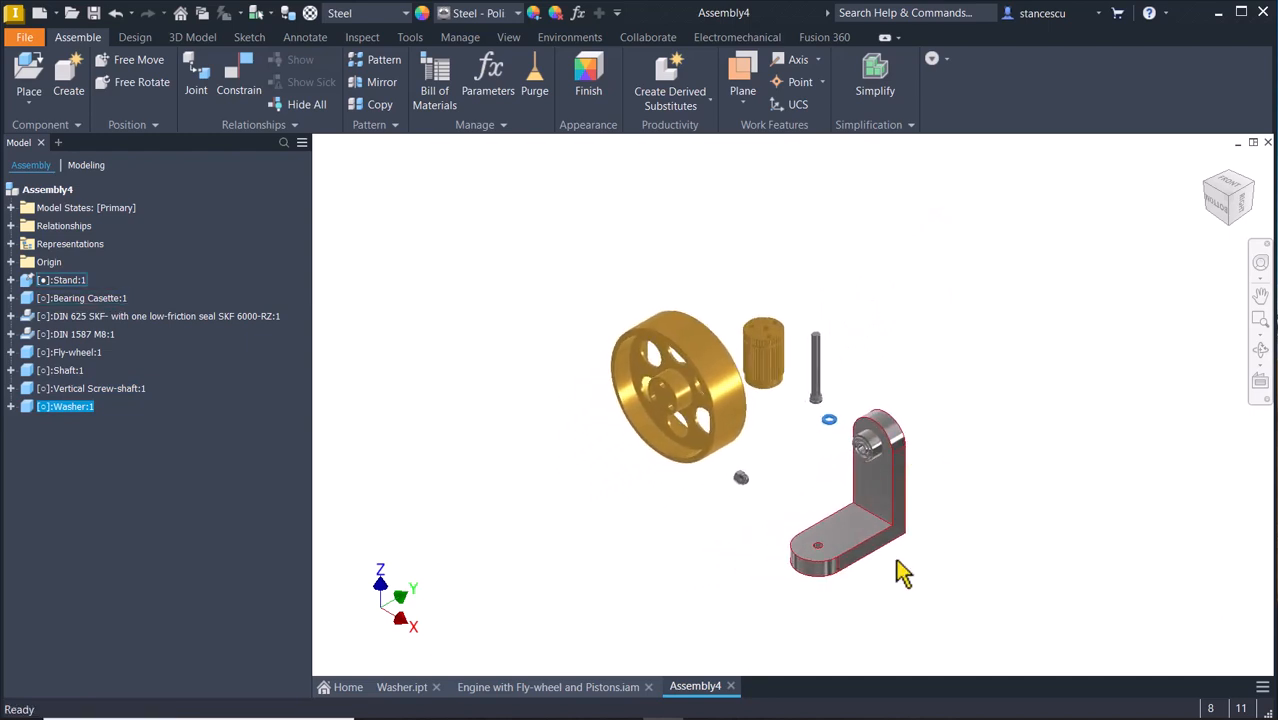
pyautogui.click(496, 197)
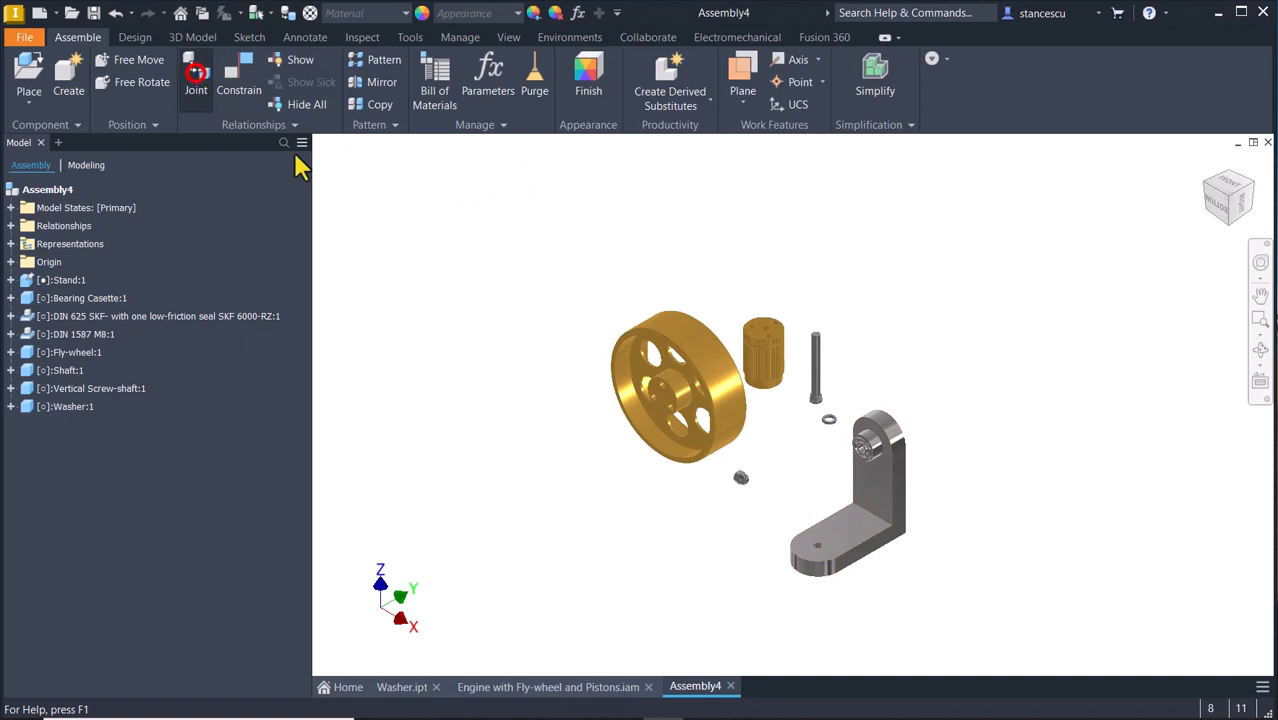
# - Connect the base of the fly-wheel's central pin to the ball bearing's inner ring with a rotational joint
pyautogui.keyDown('shift'); pyautogui.moveTo(656, 228); pyautogui.dragTo(855, 383, button='middle'); pyautogui.keyUp('shift')
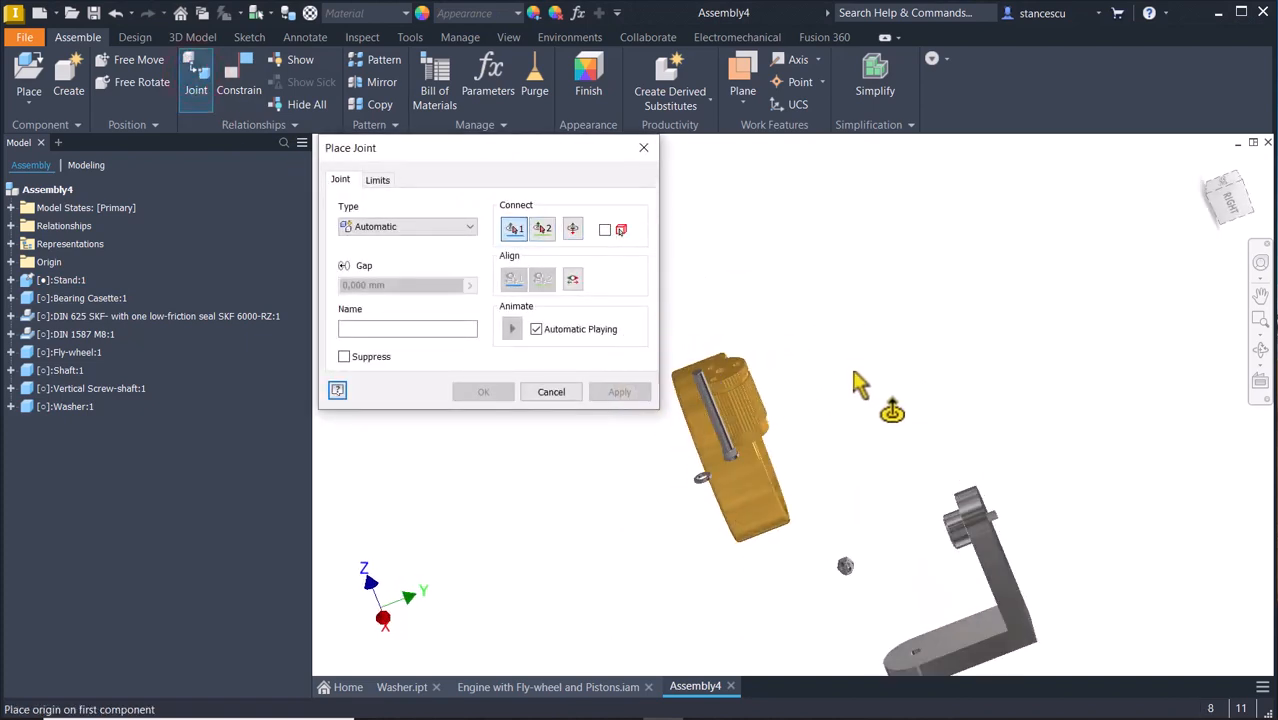
pyautogui.scroll(10, 855, 376)
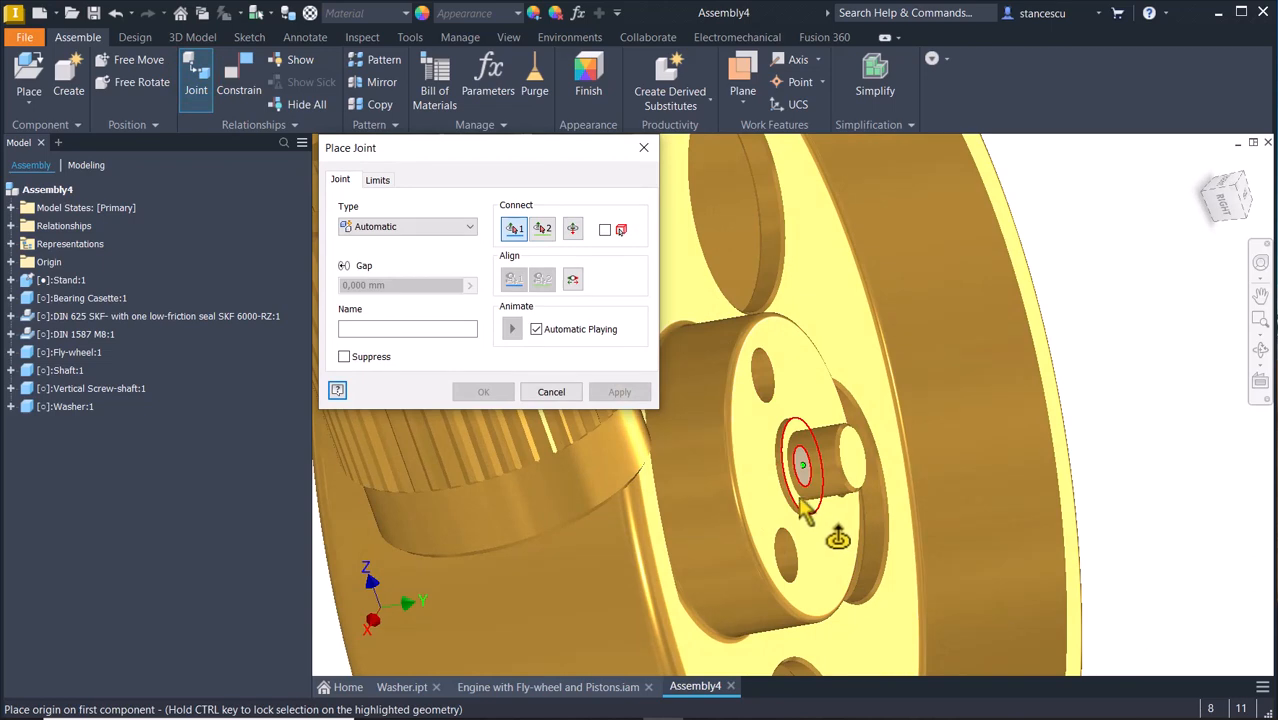
pyautogui.click(801, 500)
pyautogui.scroll(-10, 1070, 448)
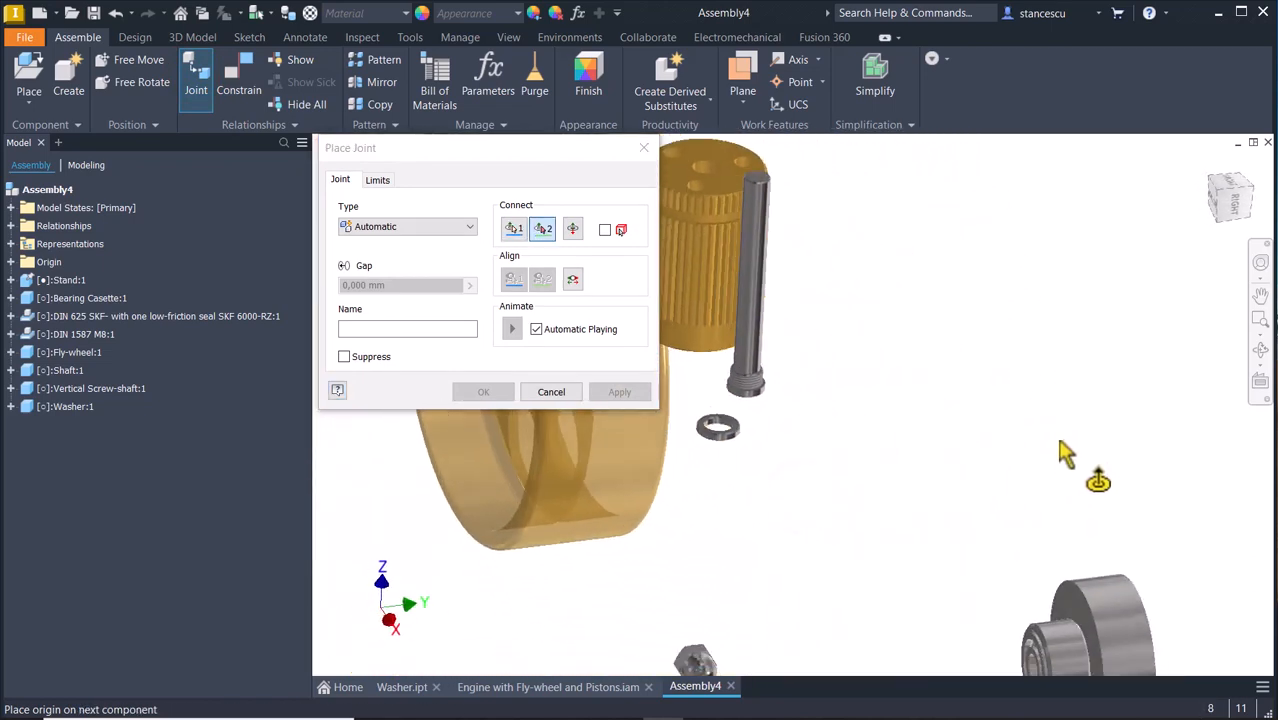
pyautogui.keyDown('shift'); pyautogui.moveTo(1065, 452); pyautogui.dragTo(907, 569, button='middle'); pyautogui.keyUp('shift')
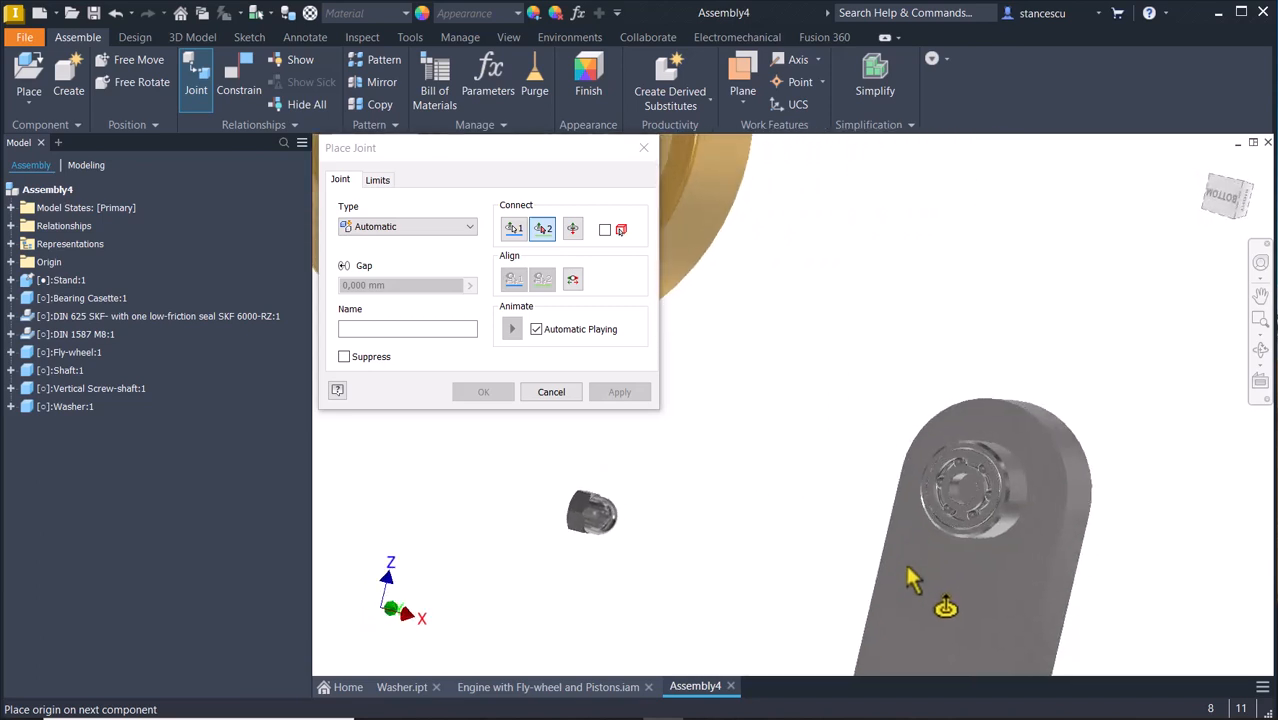
pyautogui.scroll(6, 910, 580)
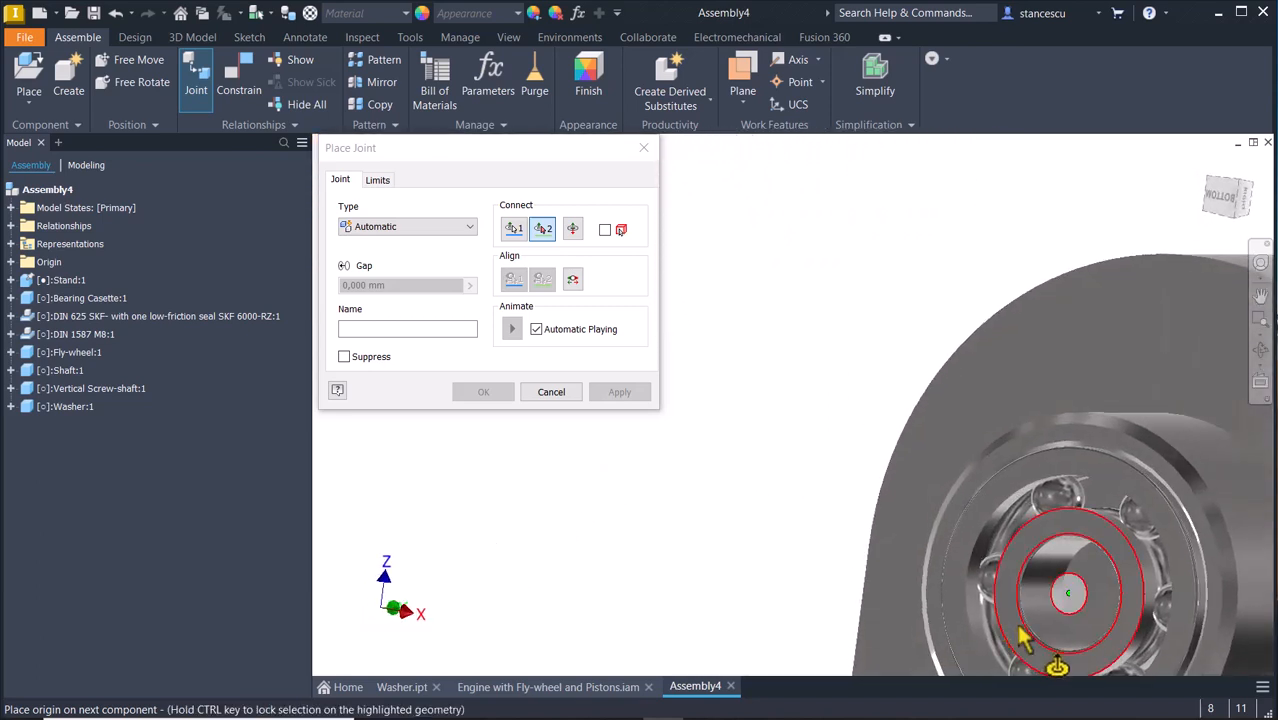
pyautogui.click(1020, 630)
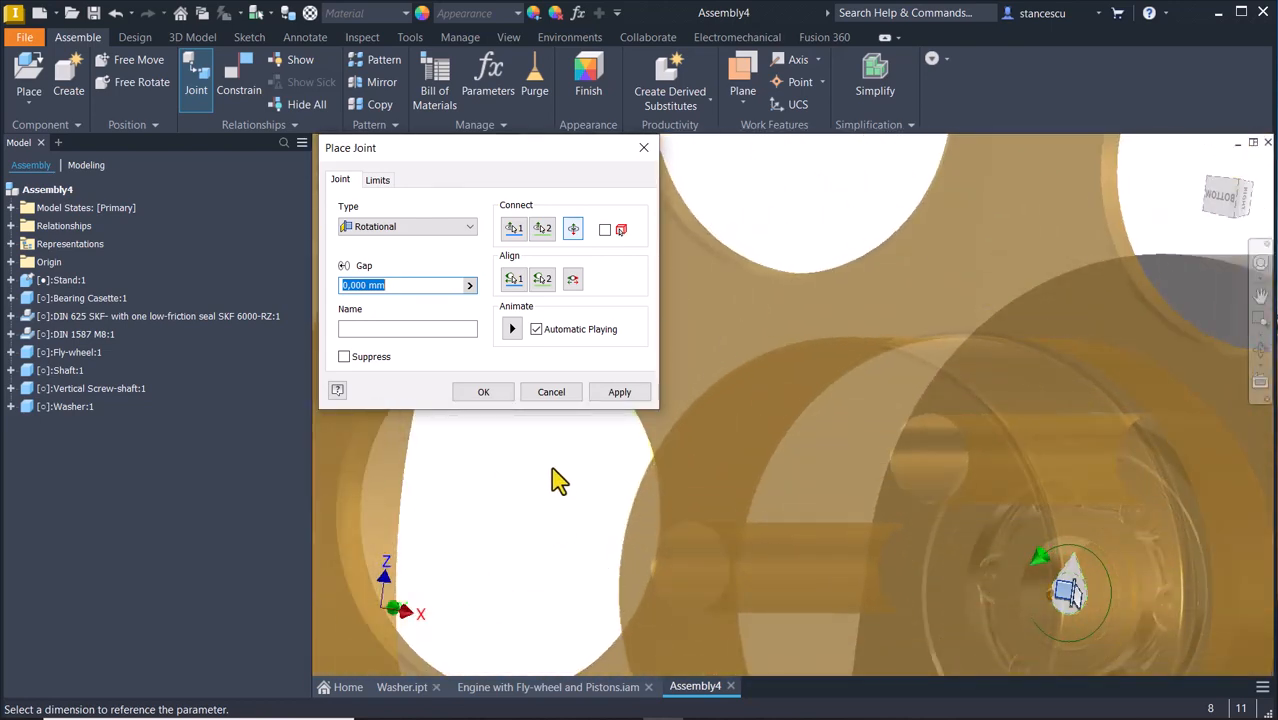
pyautogui.click(612, 391)
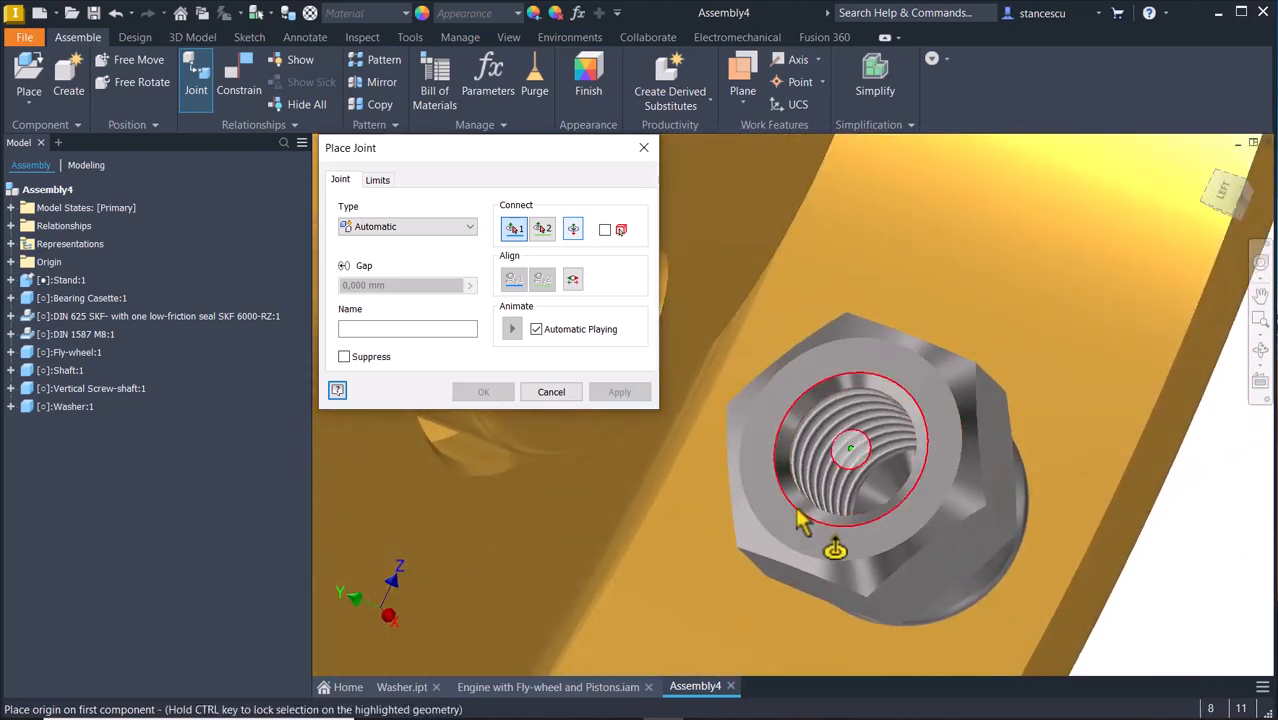
# - Connect the cap nut's open face to the stand's outer face around the protruding threaded stud with a rotational joint, flipping the component direction
pyautogui.click(800, 518)
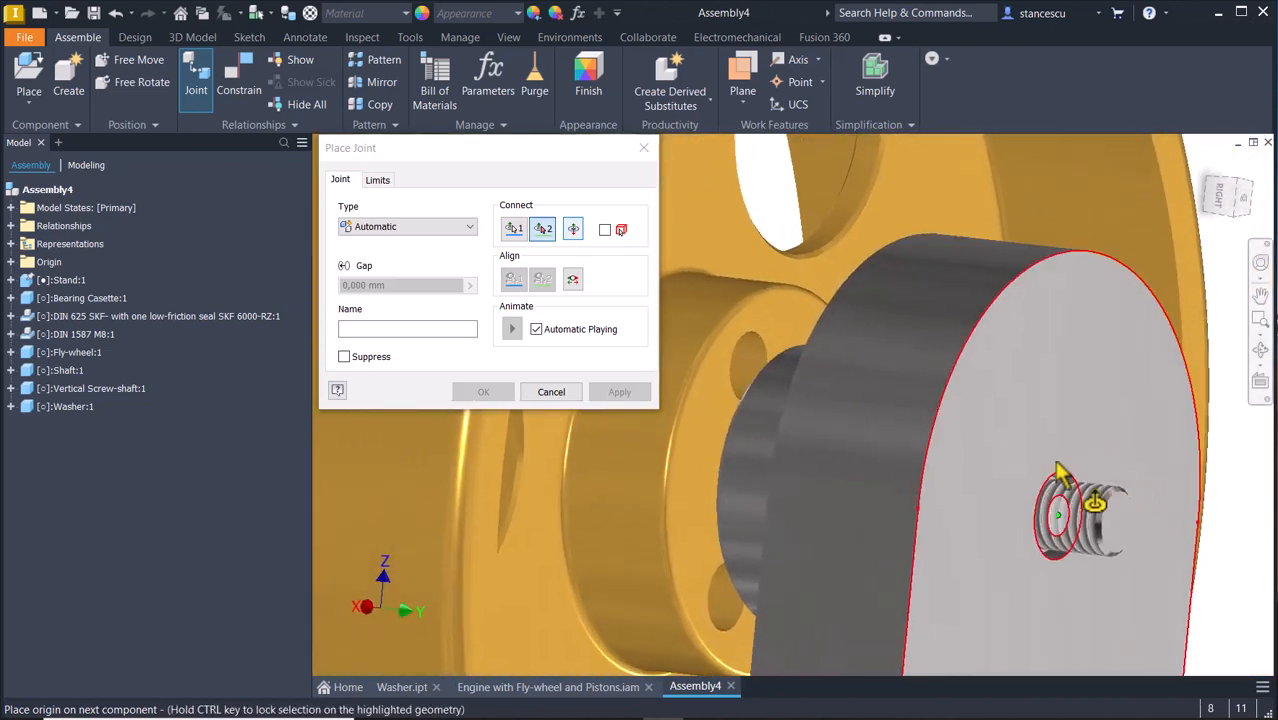
pyautogui.click(1064, 480)
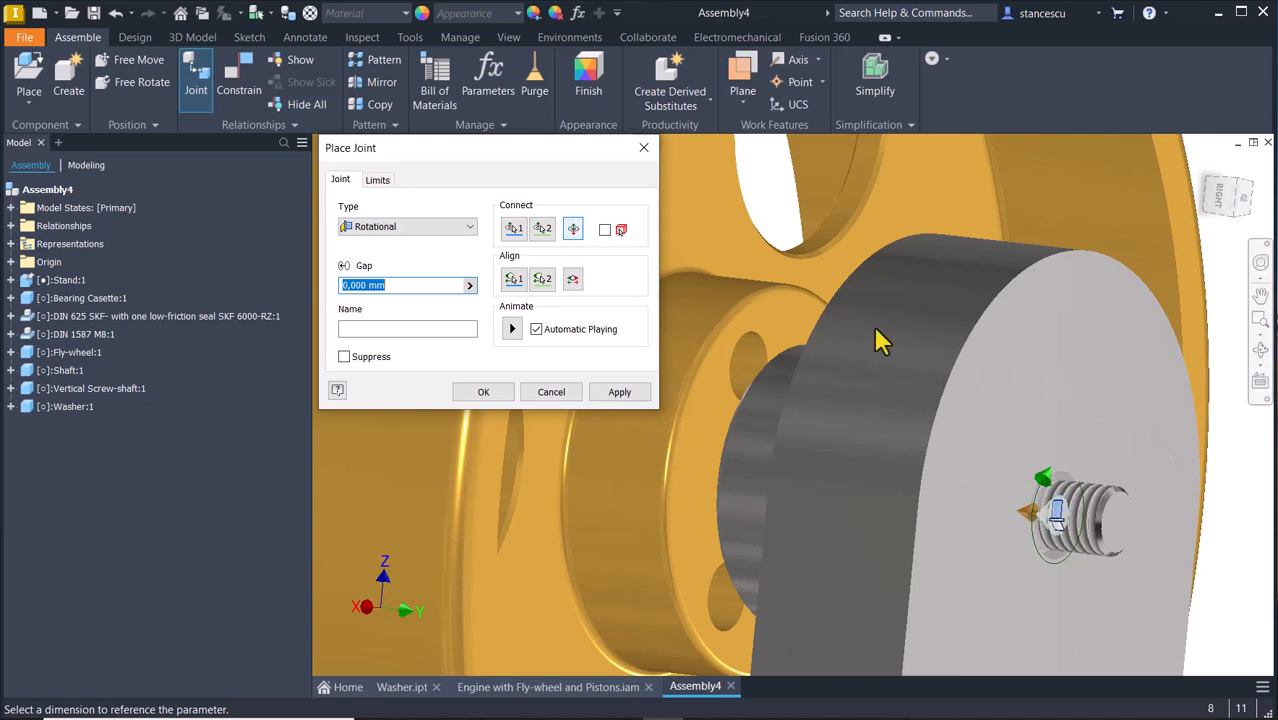
pyautogui.click(573, 230)
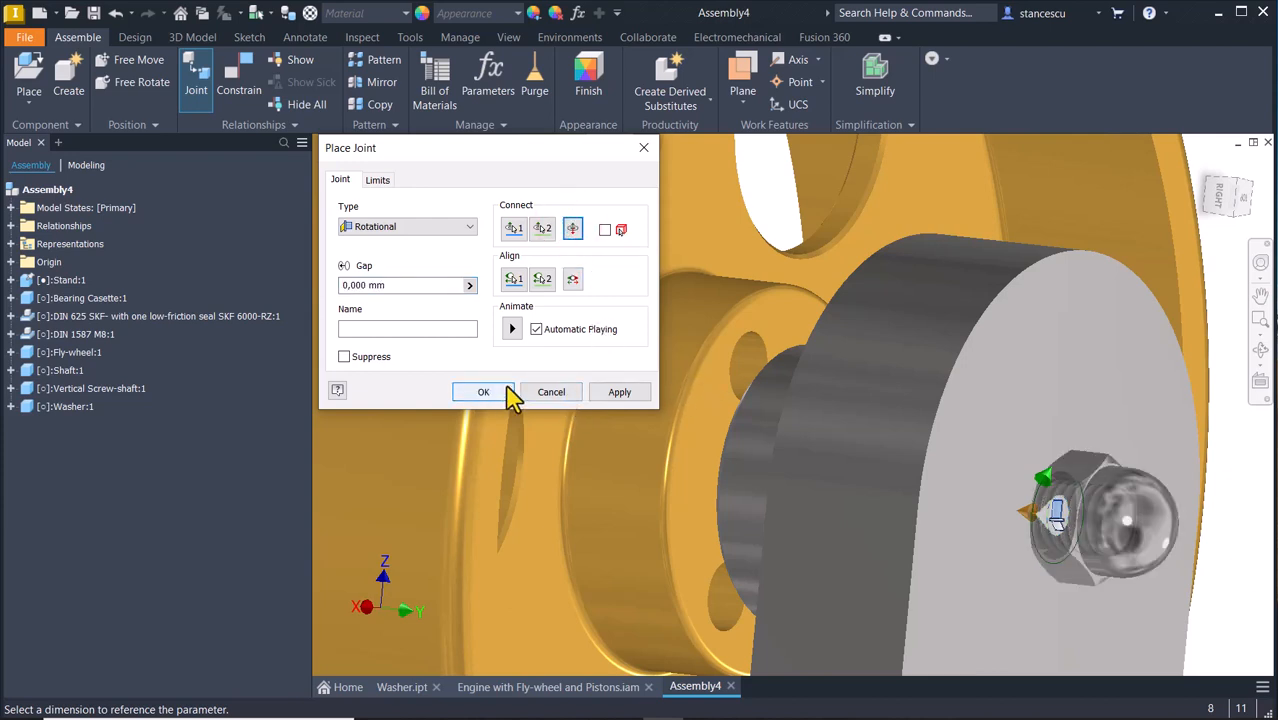
pyautogui.click(605, 391)
# - Connect the shoulder of the vertical screw-shaft's head to the threaded hole in the underside of the stand's base with a rotational joint
pyautogui.moveTo(677, 430)
pyautogui.keyDown('shift'); pyautogui.mouseDown(button='middle')
pyautogui.moveTo(796, 417)
pyautogui.moveTo(756, 379)
pyautogui.moveTo(928, 278)
pyautogui.mouseUp(button='middle'); pyautogui.keyUp('shift')
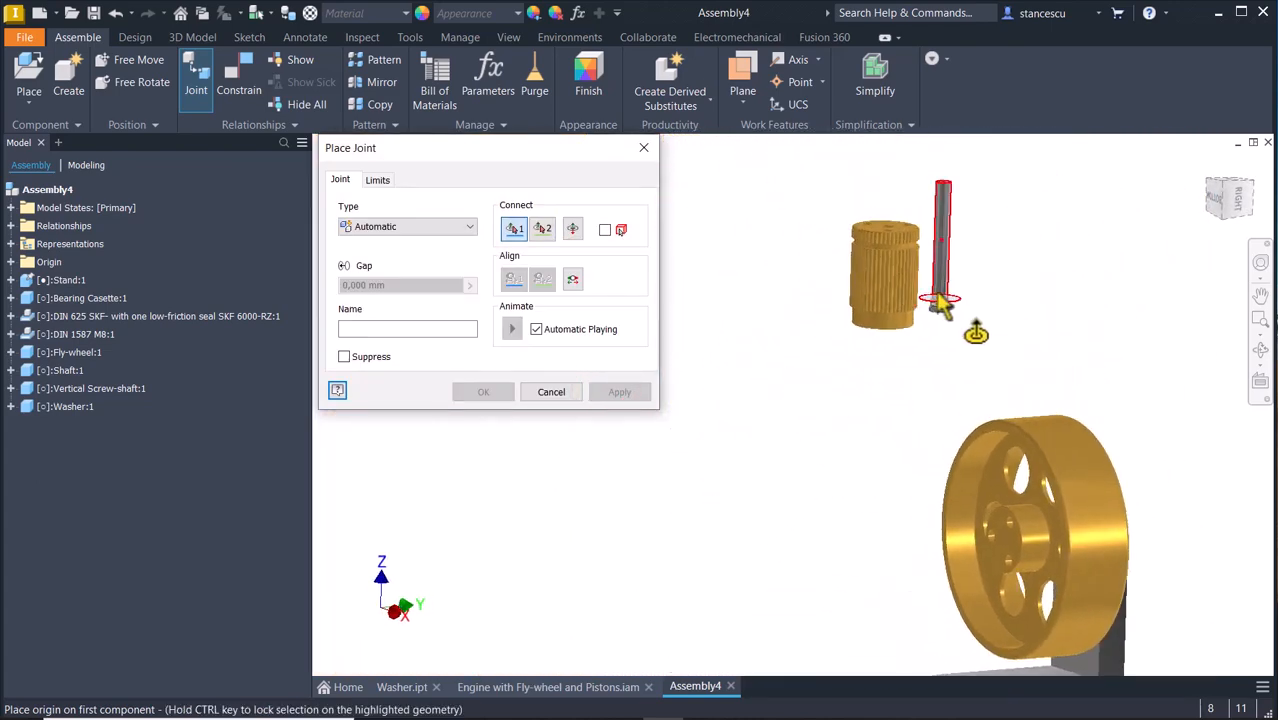
pyautogui.scroll(6, 1065, 335)
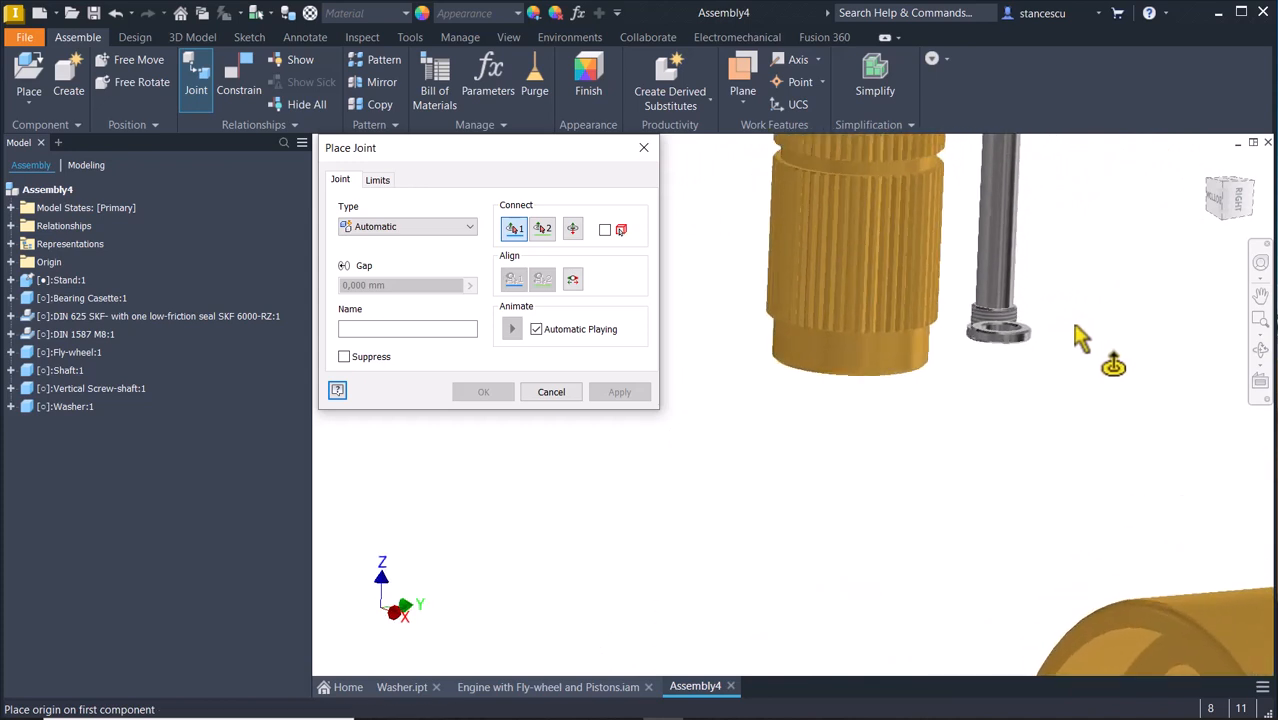
pyautogui.scroll(5, 1060, 400)
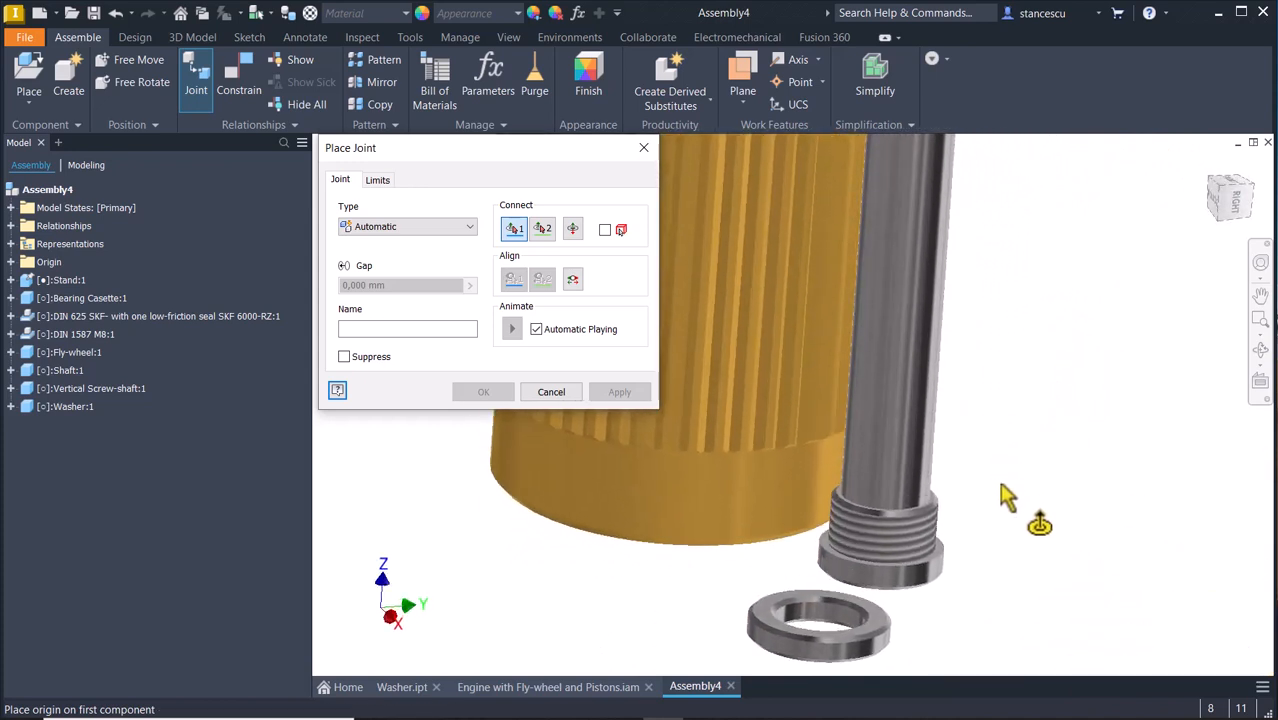
pyautogui.scroll(2, 1017, 590)
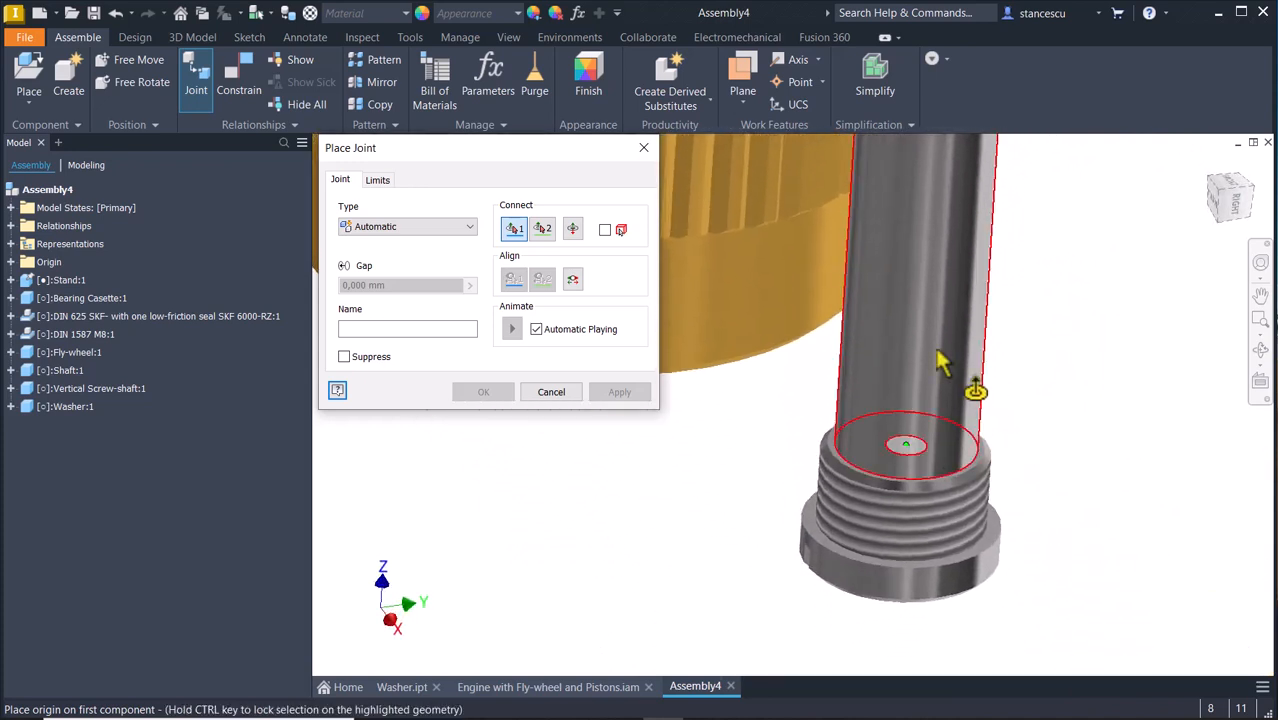
pyautogui.click(995, 536)
pyautogui.scroll(-6, 1010, 500)
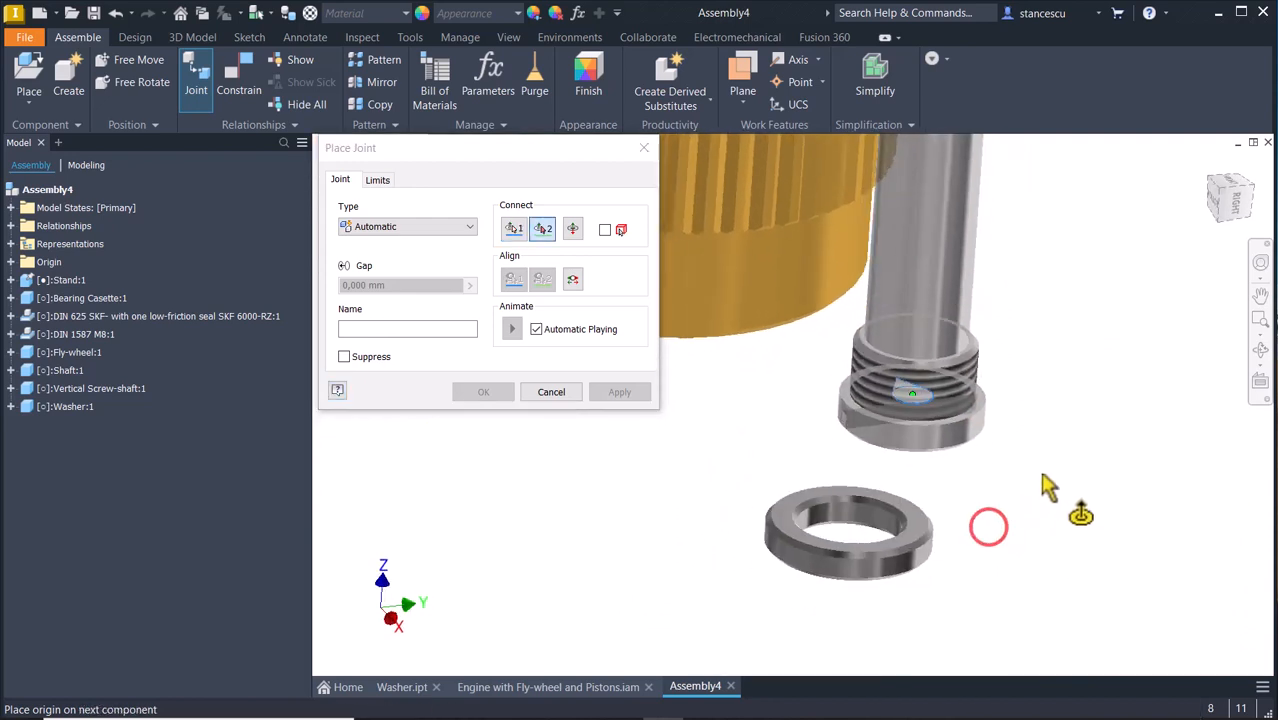
pyautogui.keyDown('shift'); pyautogui.moveTo(1005, 485); pyautogui.dragTo(907, 608, button='middle'); pyautogui.keyUp('shift')
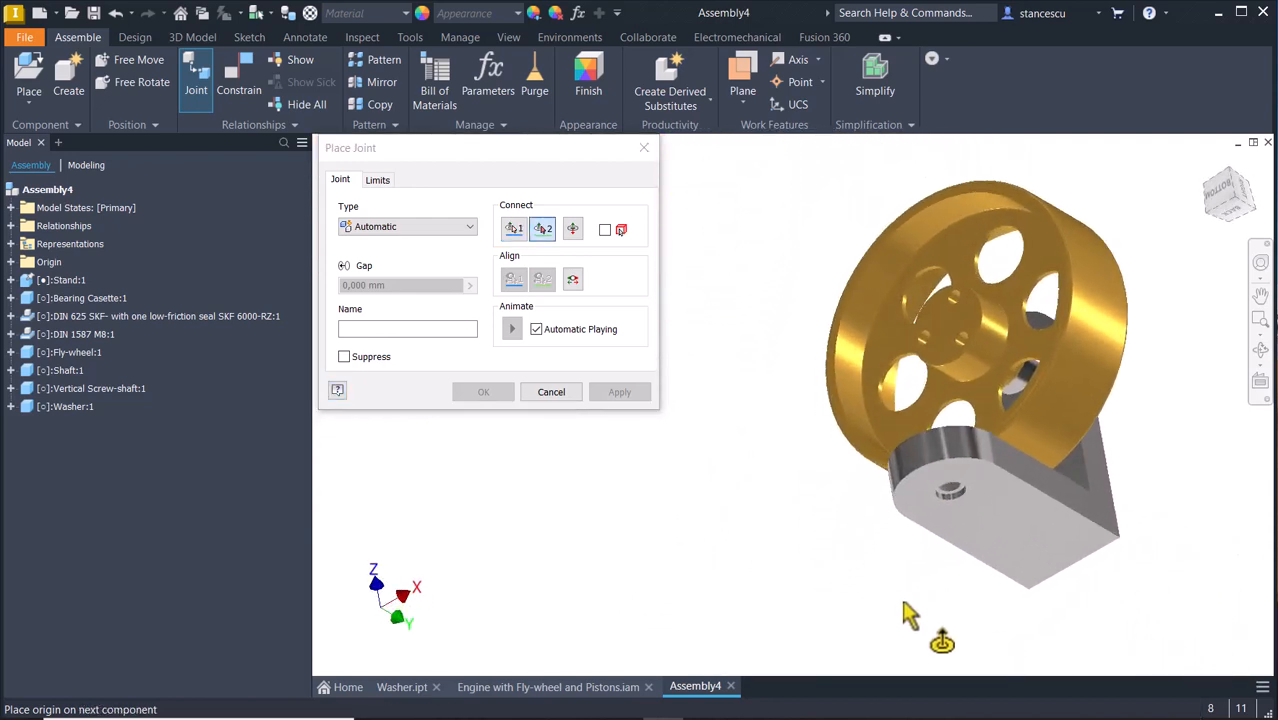
pyautogui.scroll(5, 1021, 571)
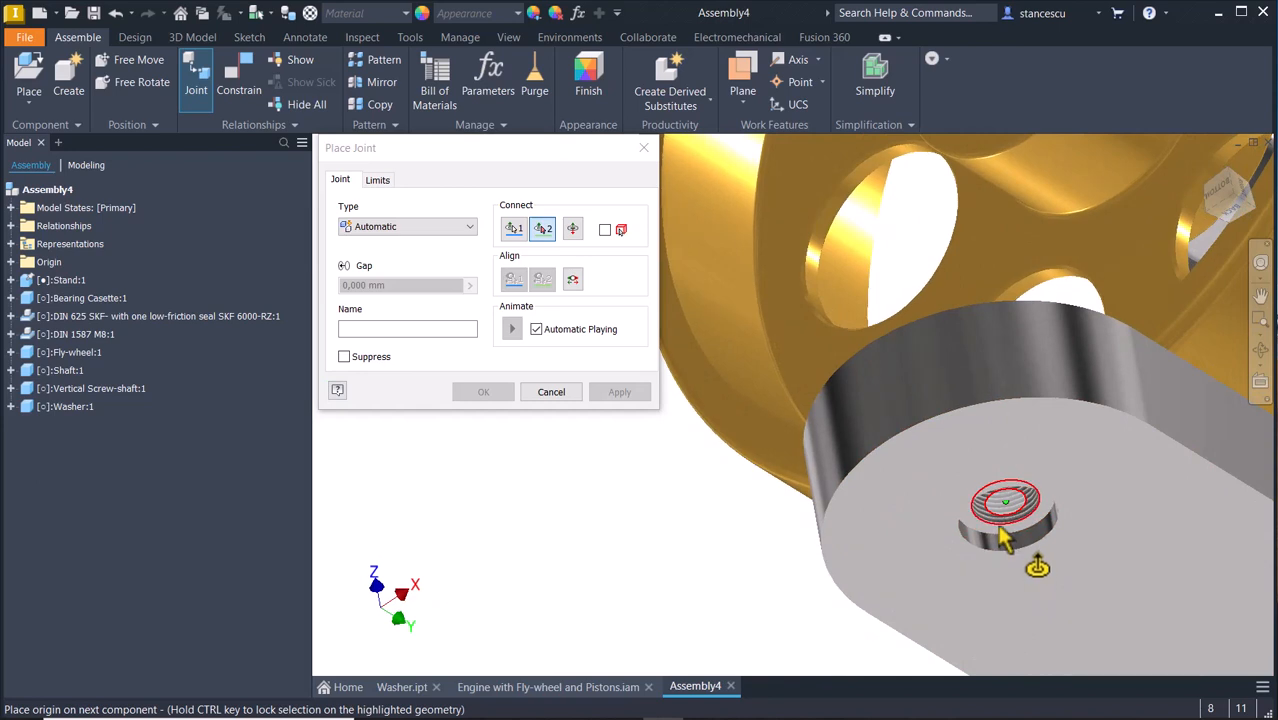
pyautogui.click(1005, 540)
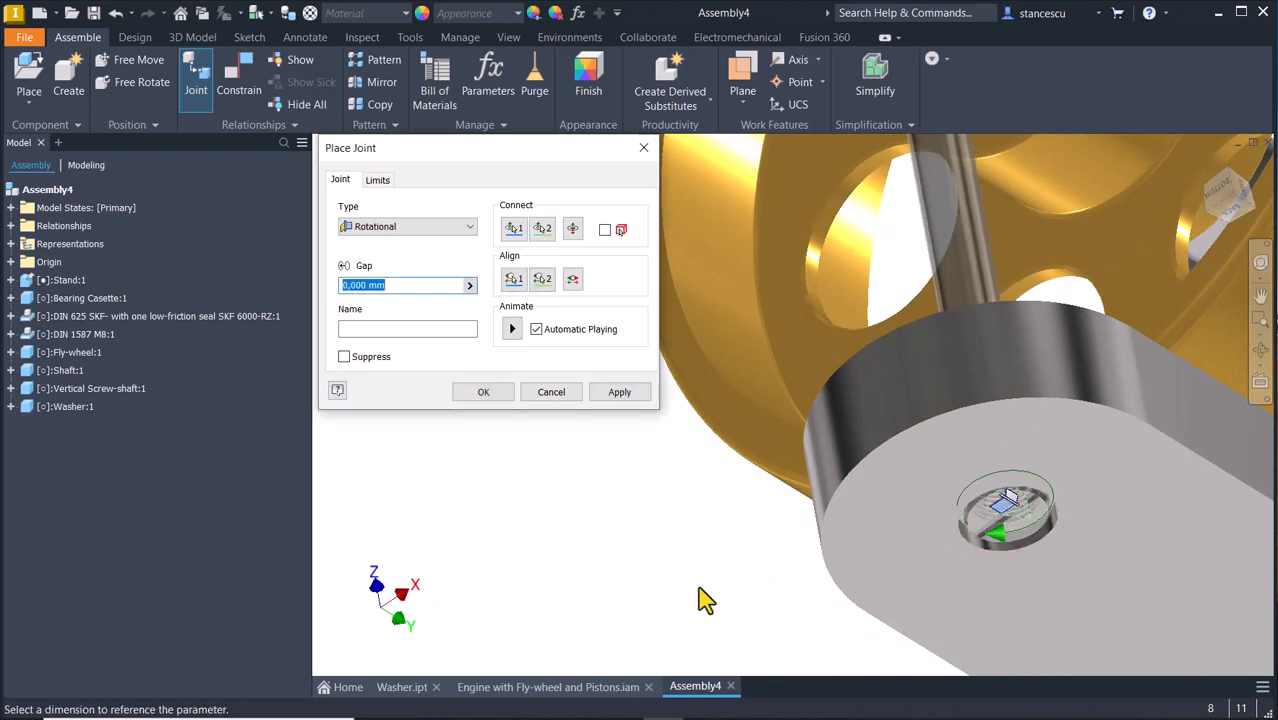
pyautogui.click(617, 393)
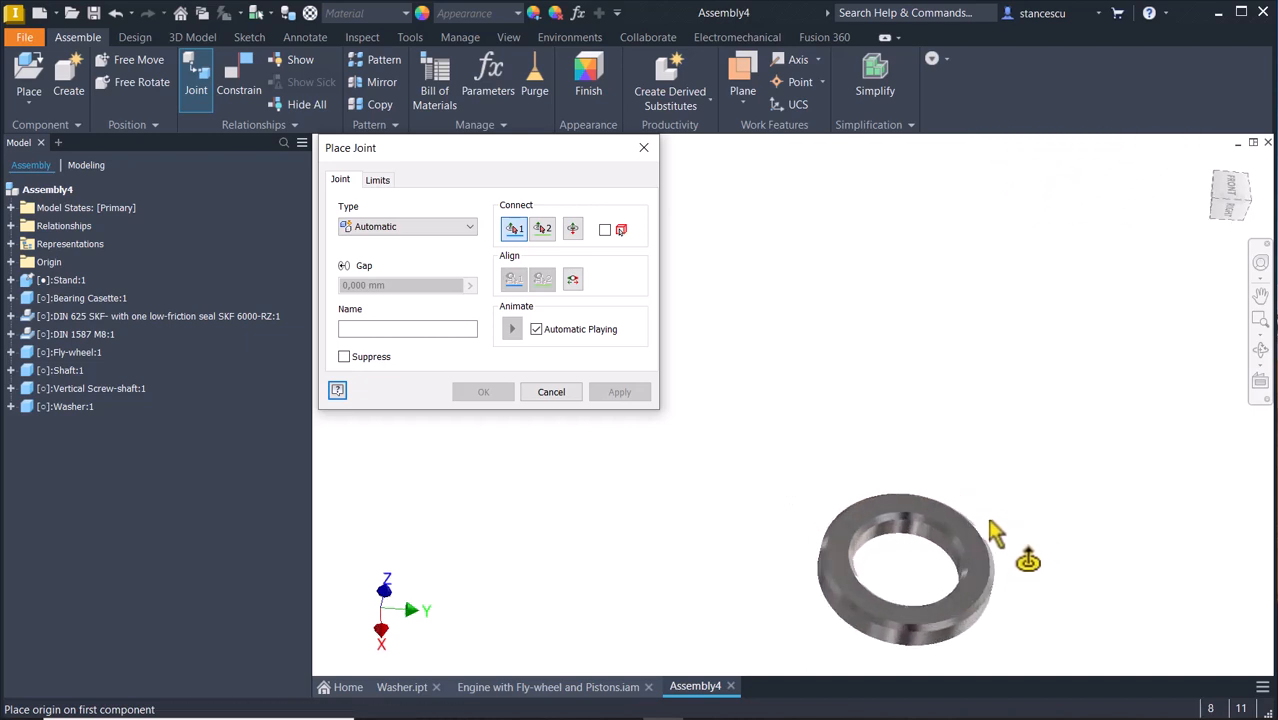
# - Seat the washer on the stand's base around the vertical screw-shaft with a rotational joint, flipping the component direction
pyautogui.click(977, 553)
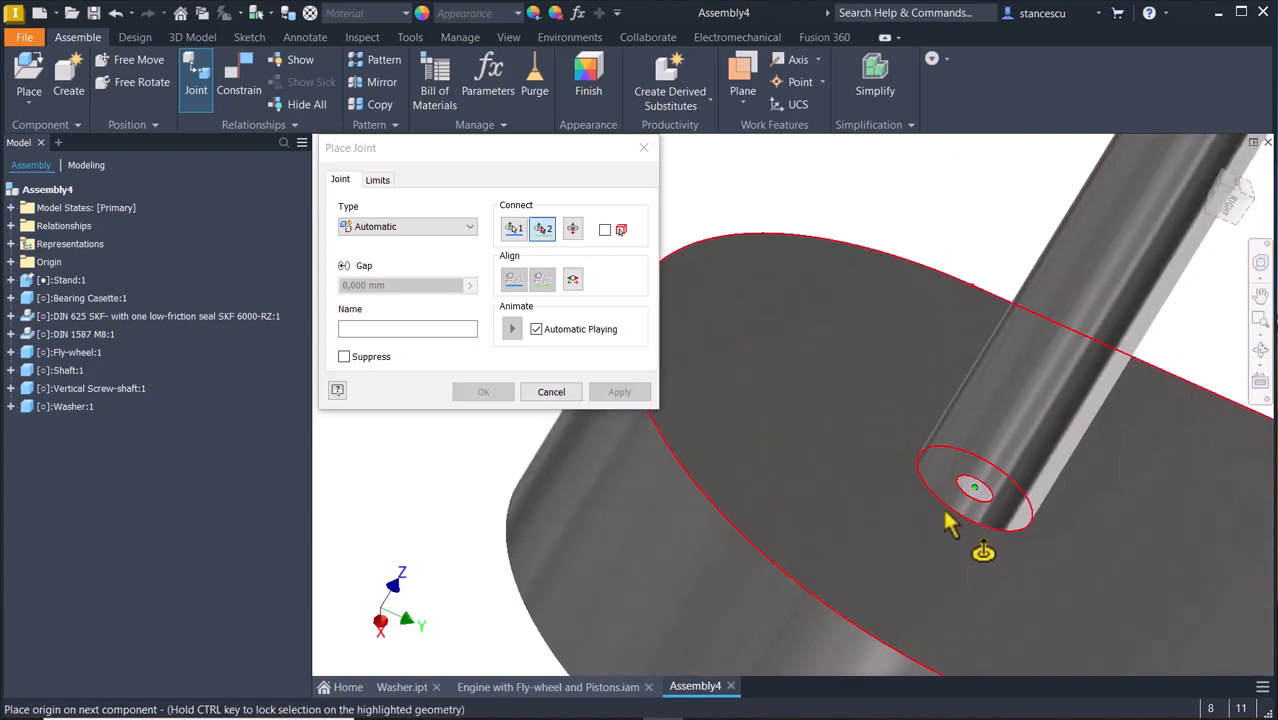
pyautogui.click(948, 522)
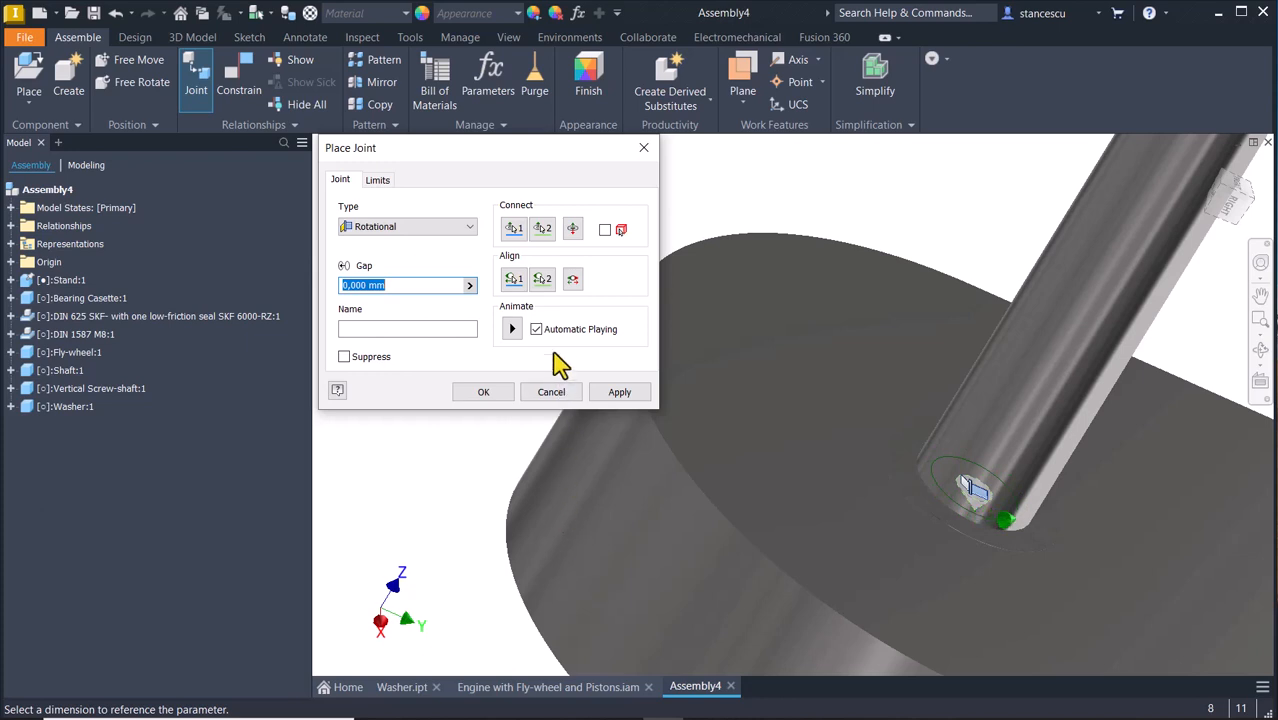
pyautogui.click(574, 232)
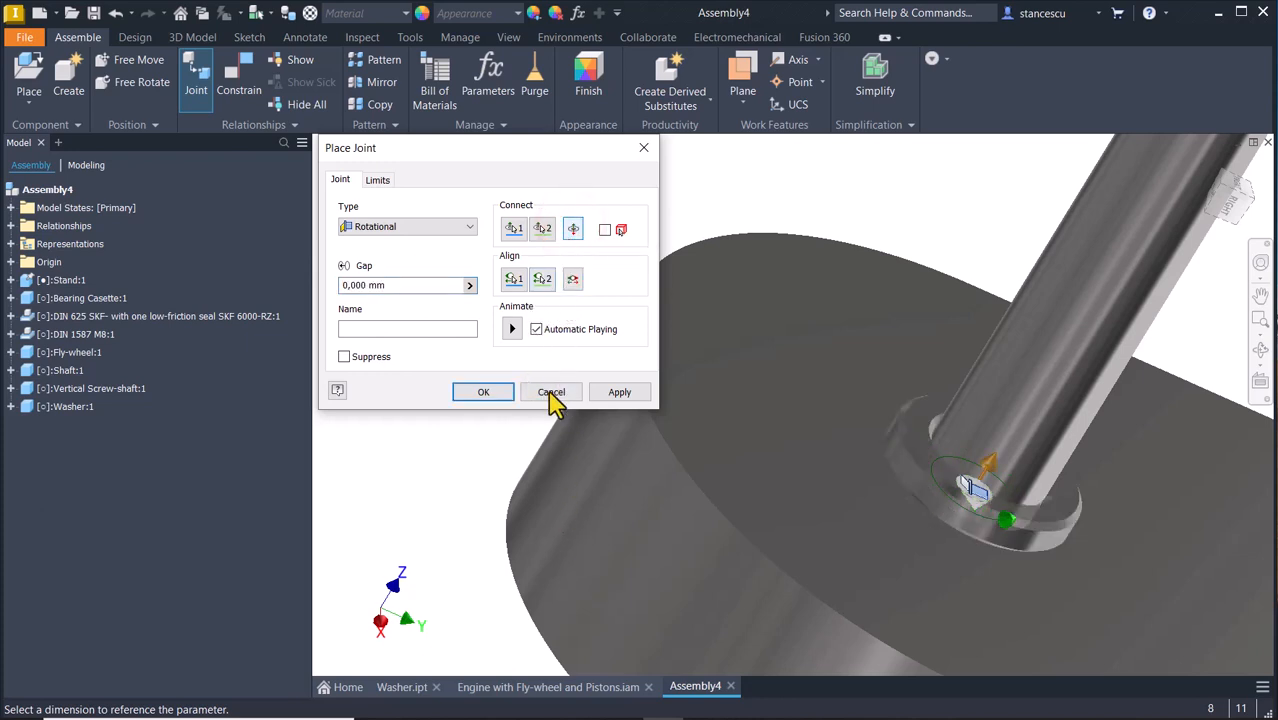
pyautogui.click(619, 392)
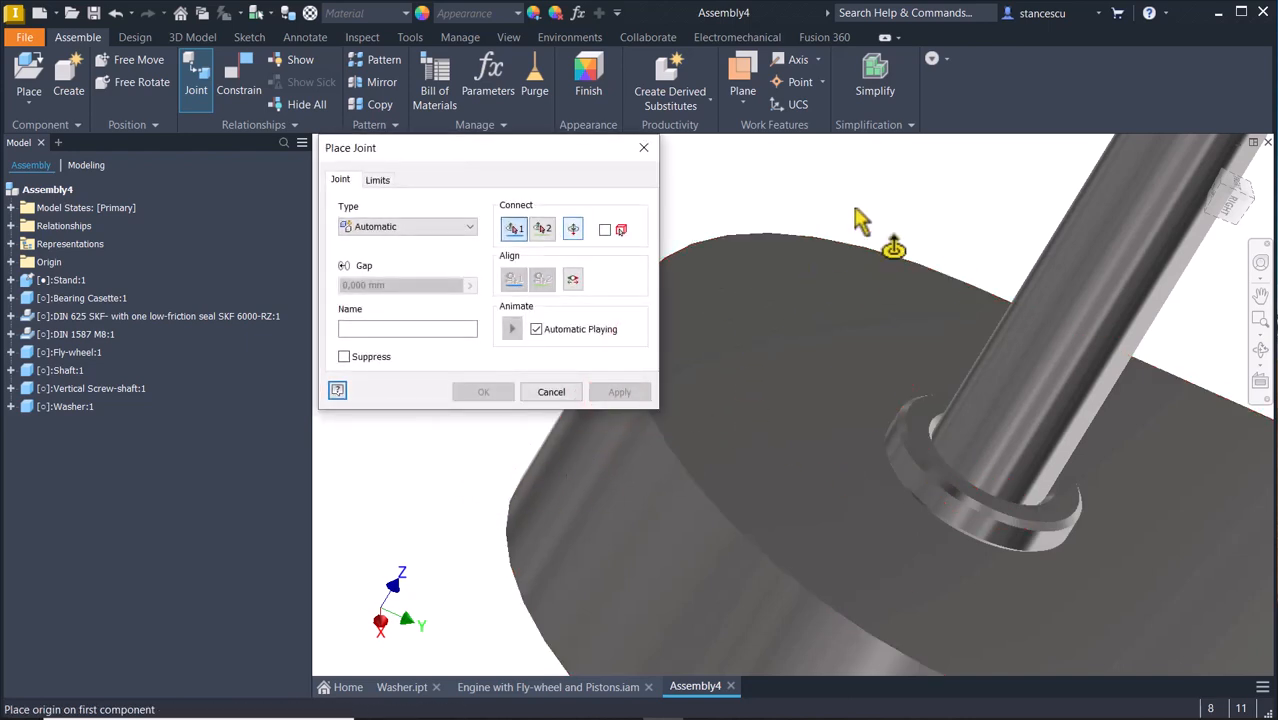
# - Connect the underside of the brass shaft to the washer around the vertical screw-shaft with a rotational joint, and finish placing joints
pyautogui.press('F6')
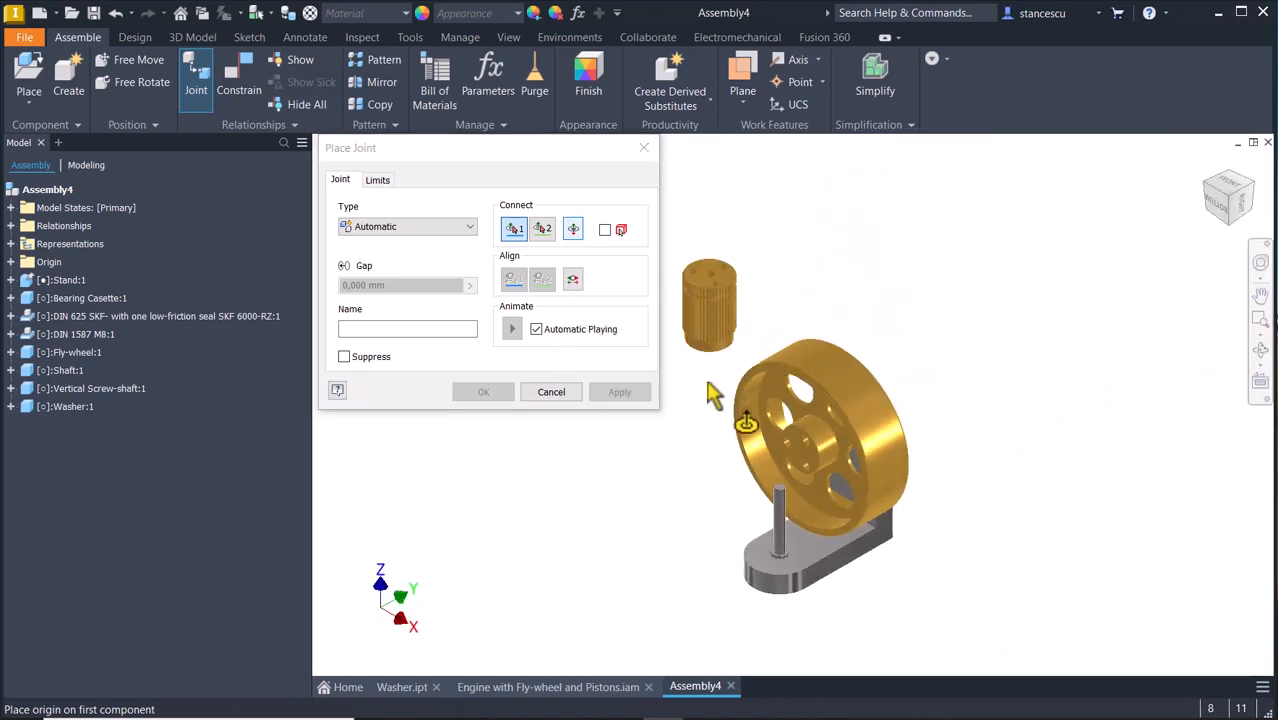
pyautogui.keyDown('shift'); pyautogui.moveTo(708, 385); pyautogui.dragTo(884, 605, button='middle'); pyautogui.keyUp('shift')
pyautogui.click(783, 368)
pyautogui.scroll(5, 899, 613)
pyautogui.click(890, 555)
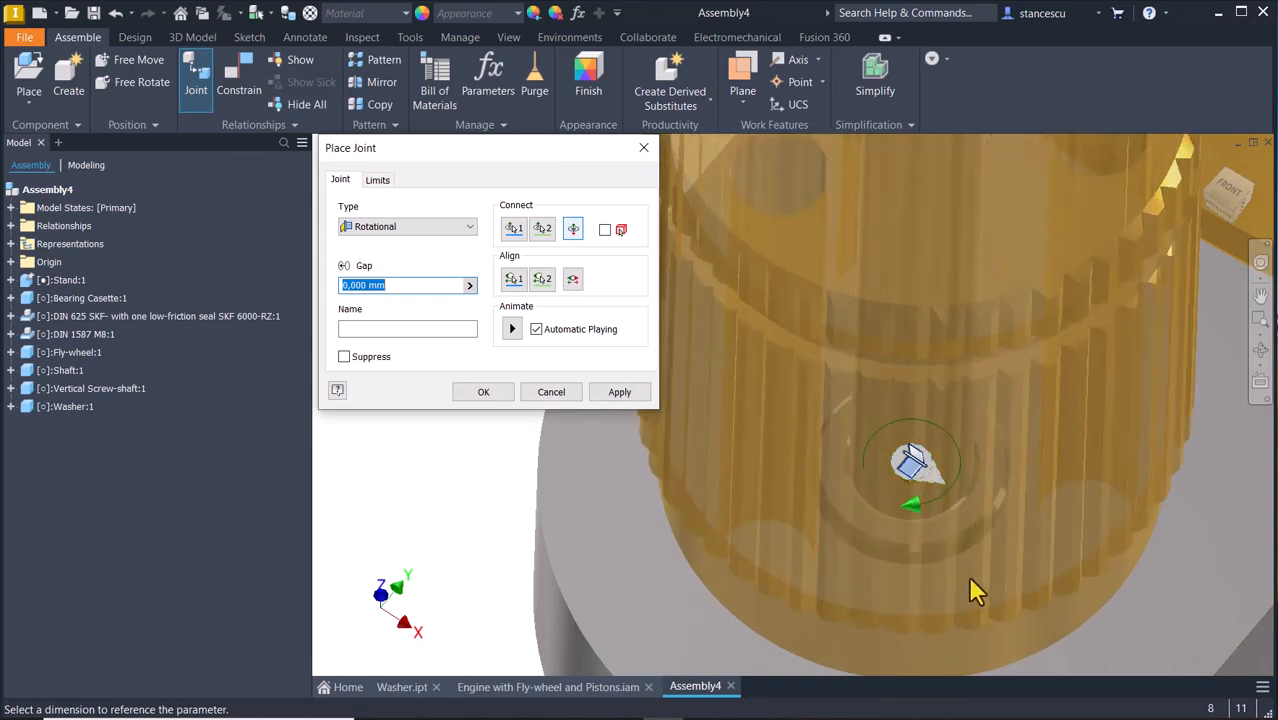
pyautogui.click(617, 393)
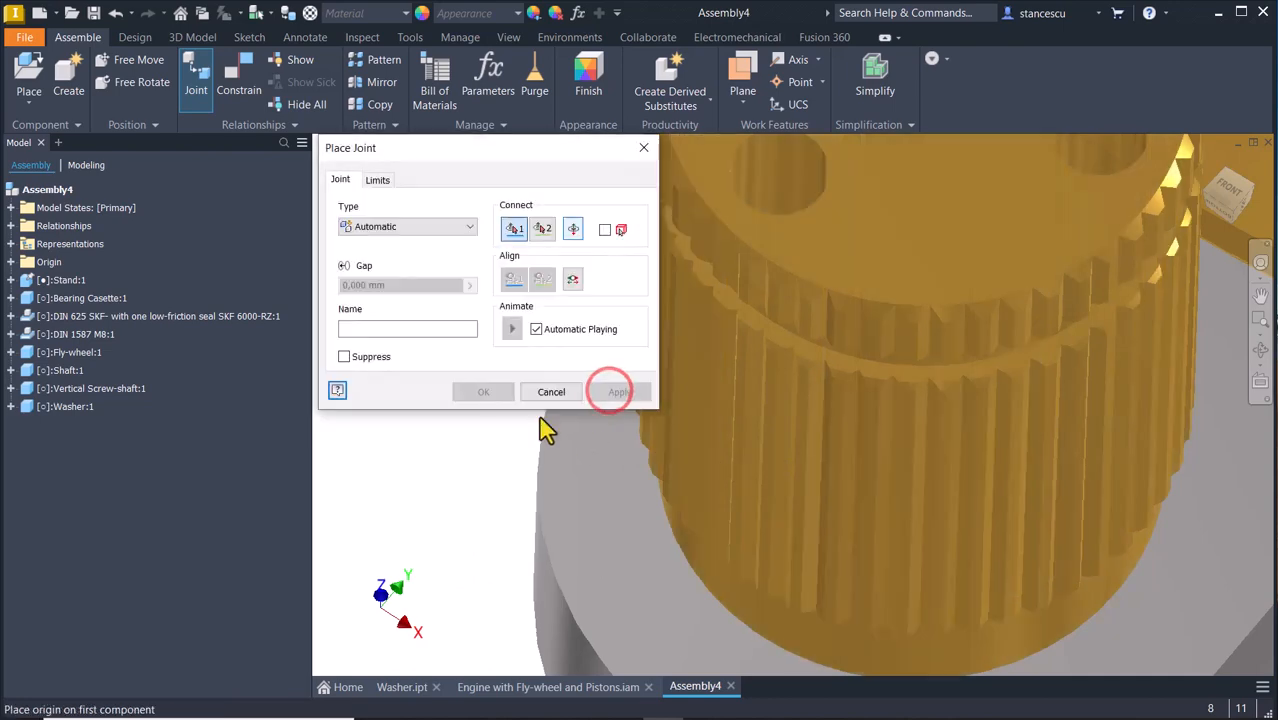
pyautogui.press('F6')
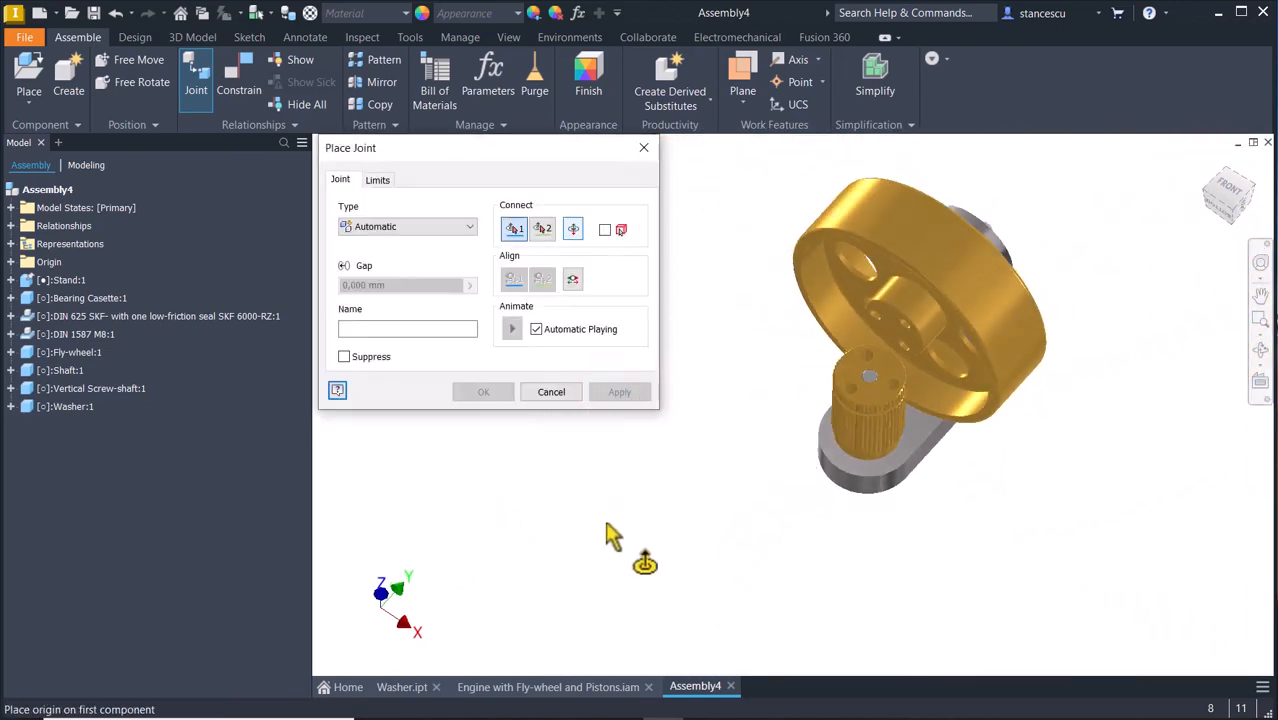
pyautogui.press('F6')
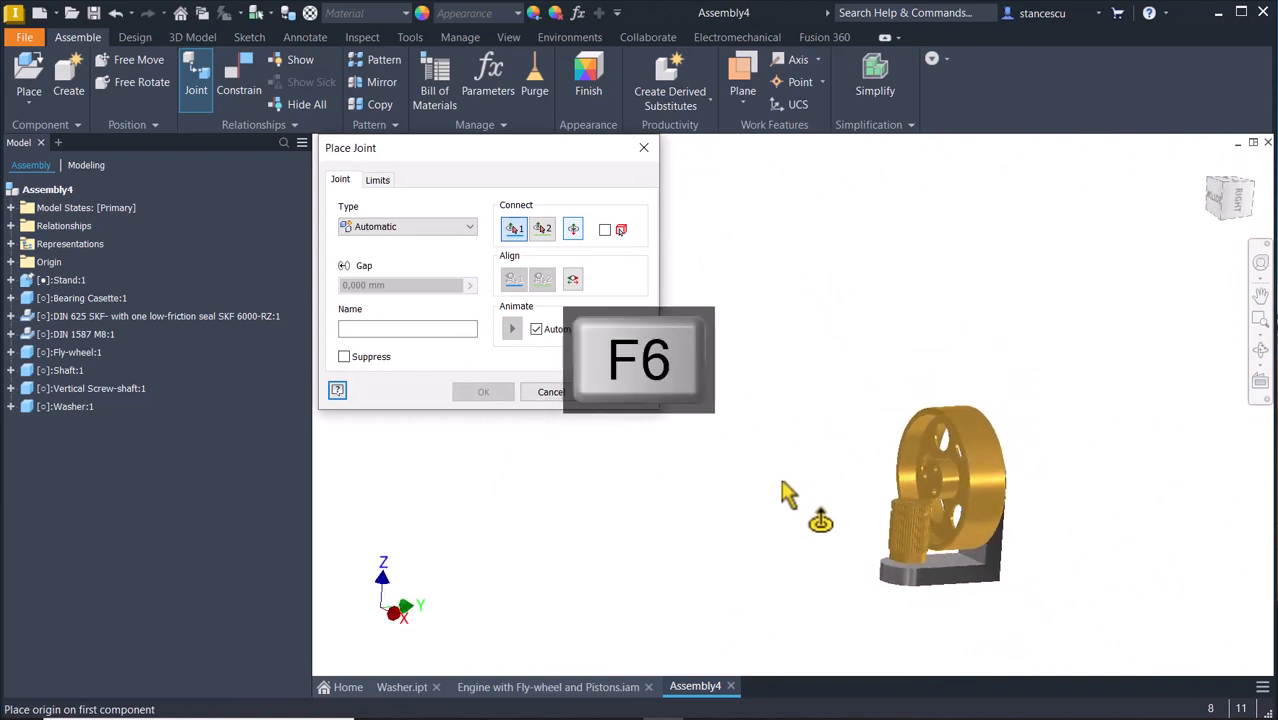
pyautogui.click(548, 393)
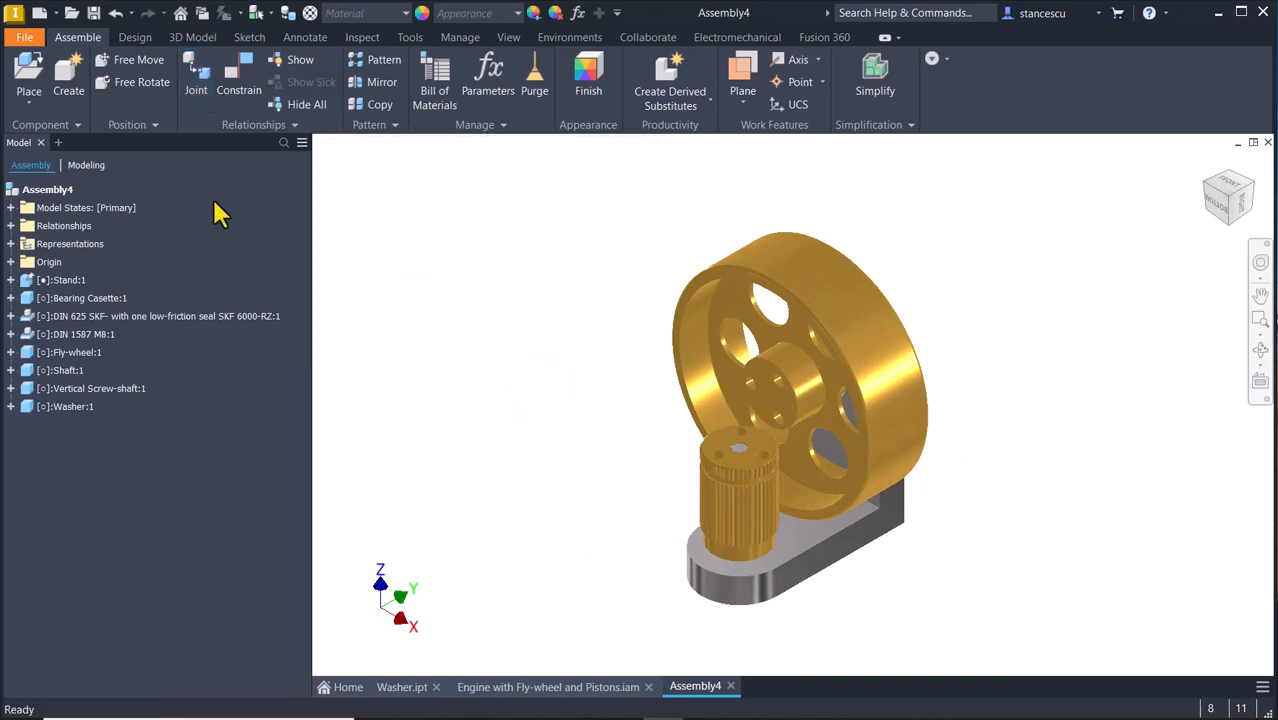
# - Place three instances of Curved Piston.ipt in free space beside the fly-wheel
pyautogui.click(29, 82)
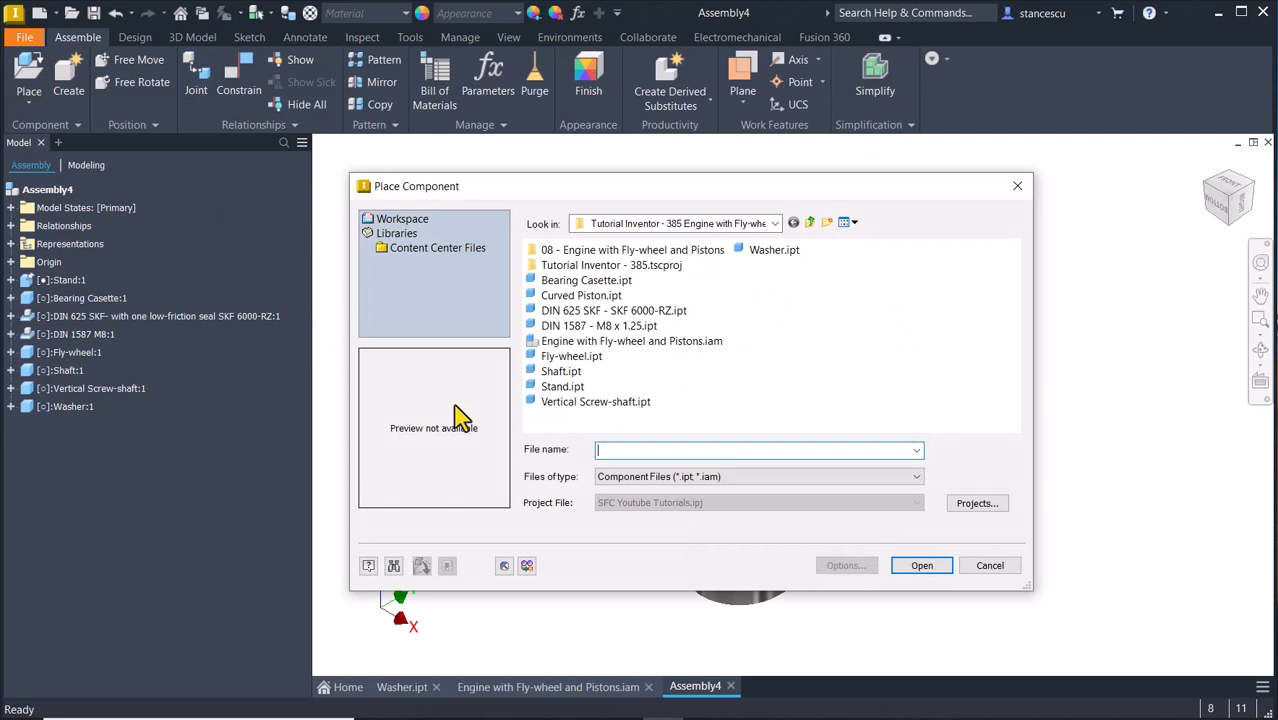
pyautogui.doubleClick(580, 296)
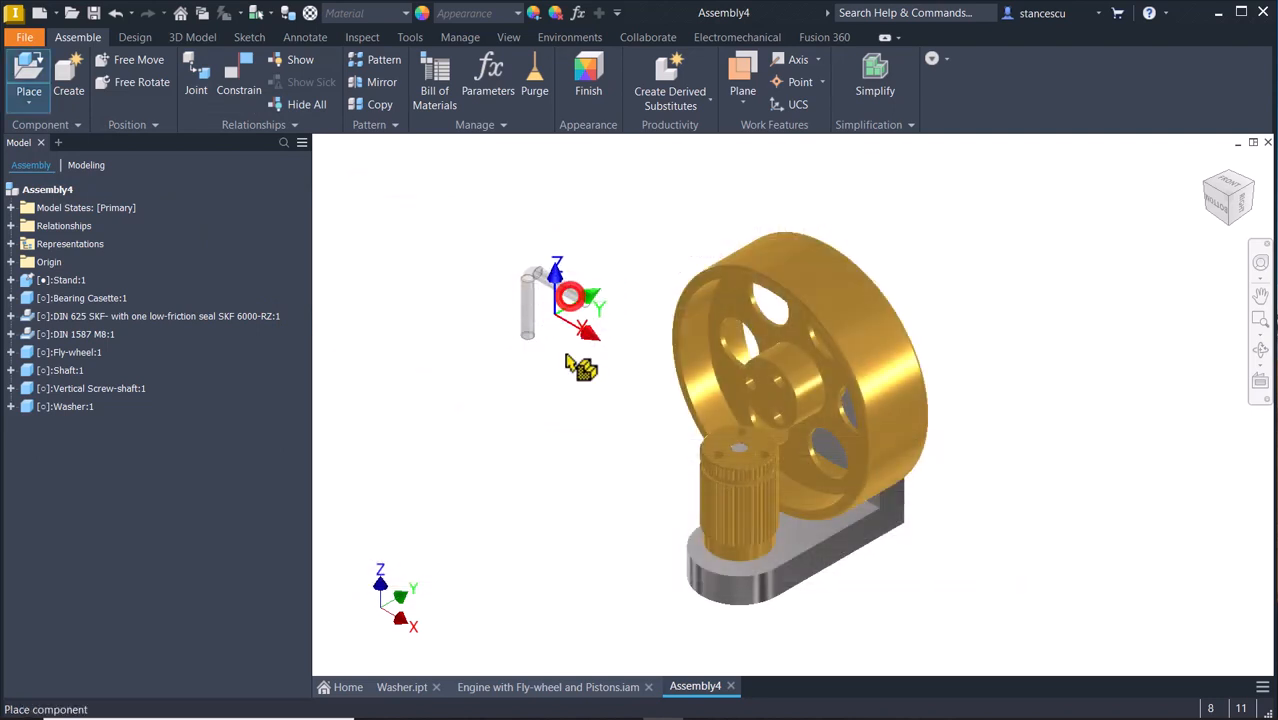
pyautogui.click(512, 412)
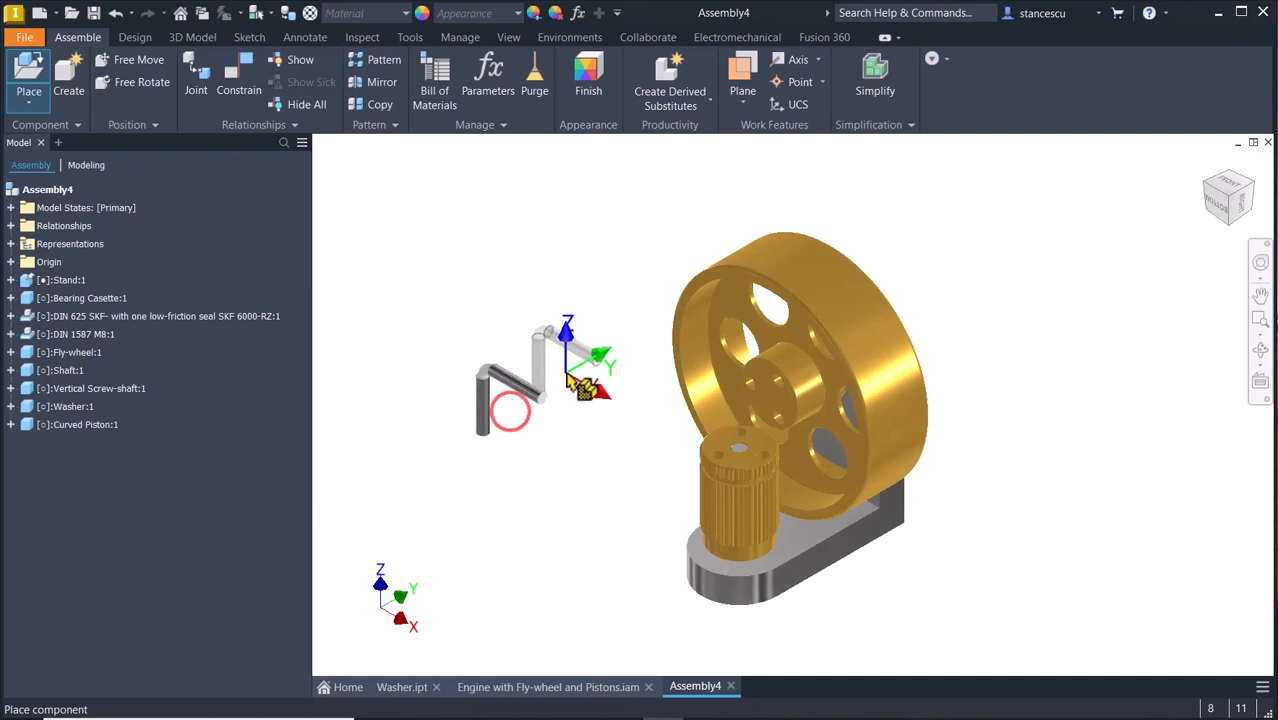
pyautogui.click(566, 377)
pyautogui.click(608, 317)
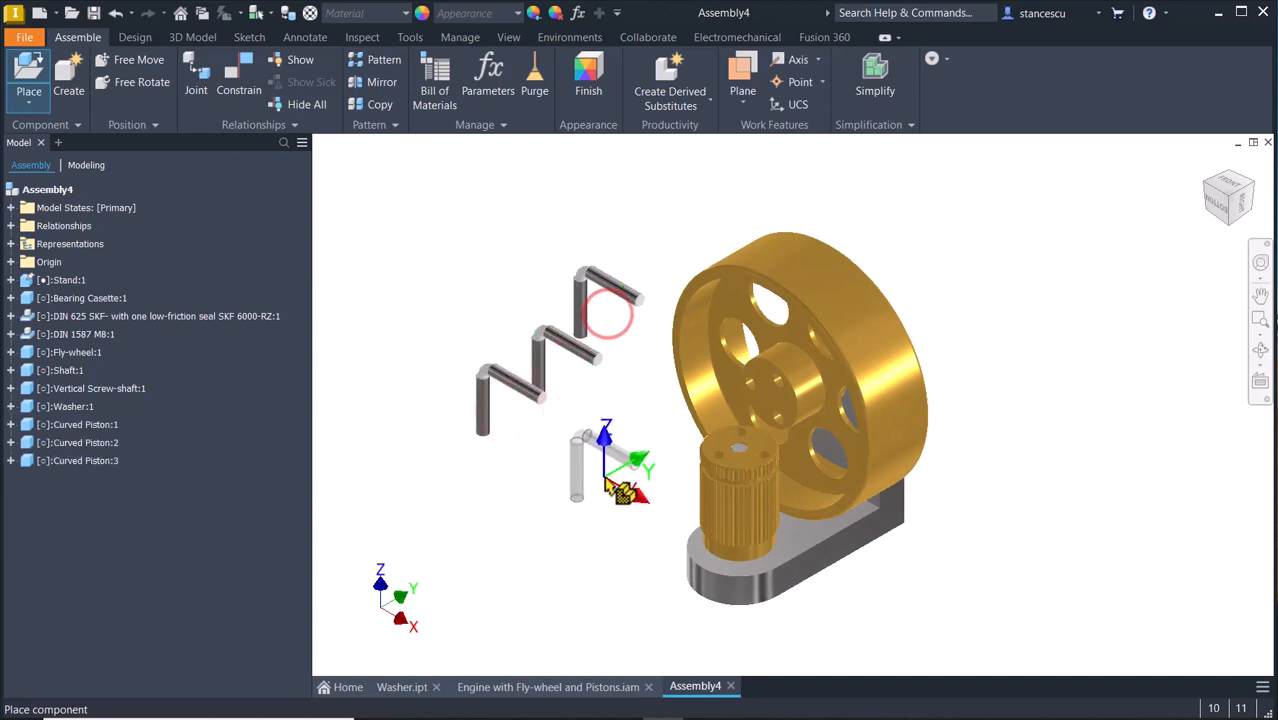
pyautogui.press('Escape')
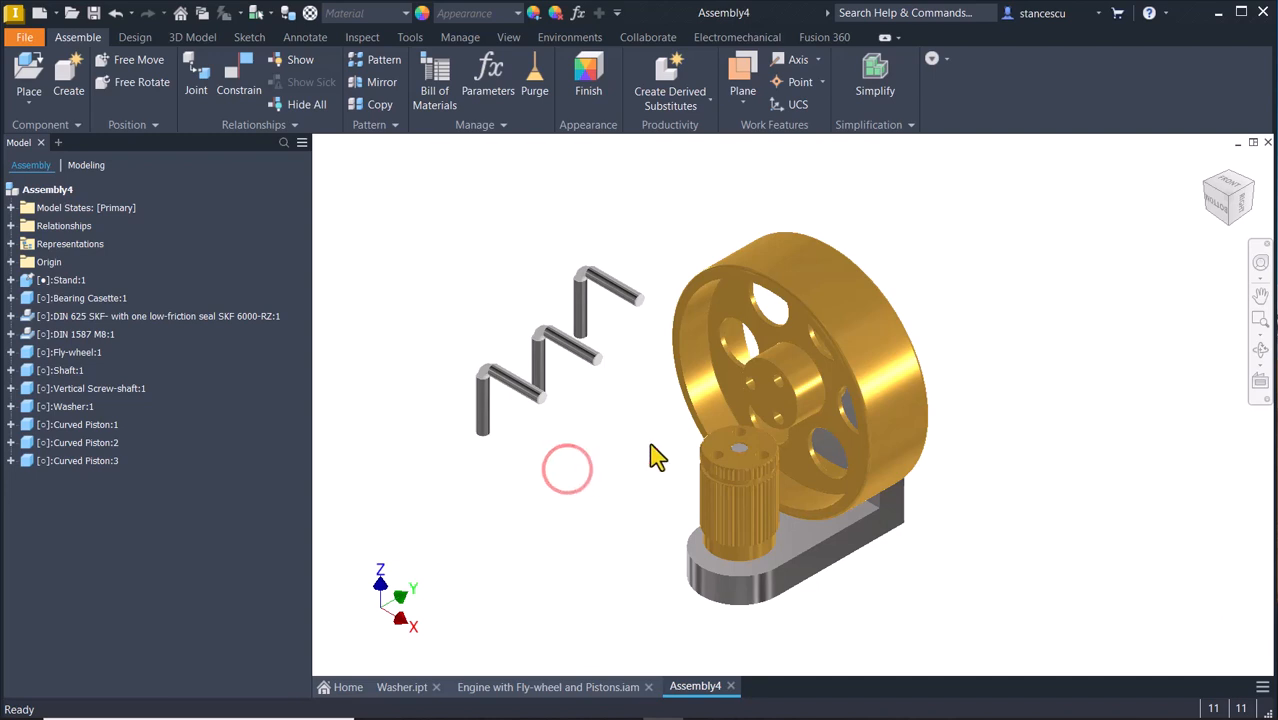
pyautogui.scroll(5, 655, 456)
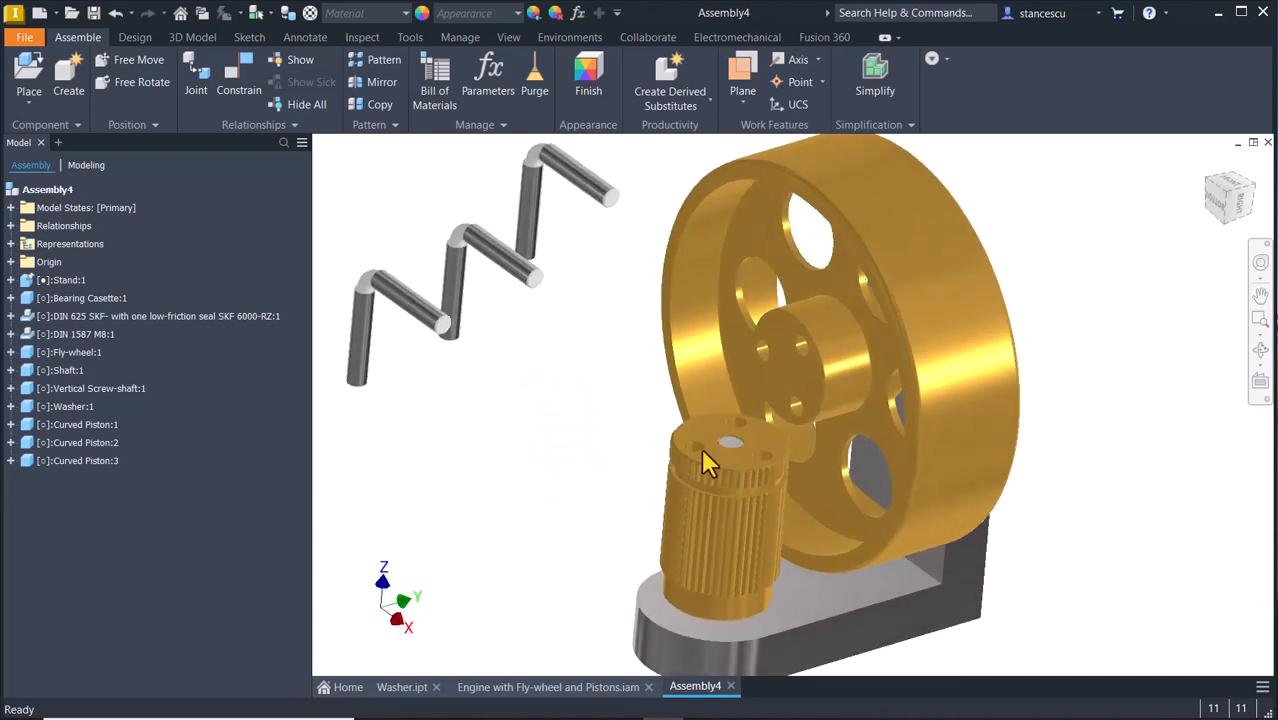
pyautogui.click(239, 76)
pyautogui.moveTo(474, 408); pyautogui.dragTo(728, 338, button='middle')
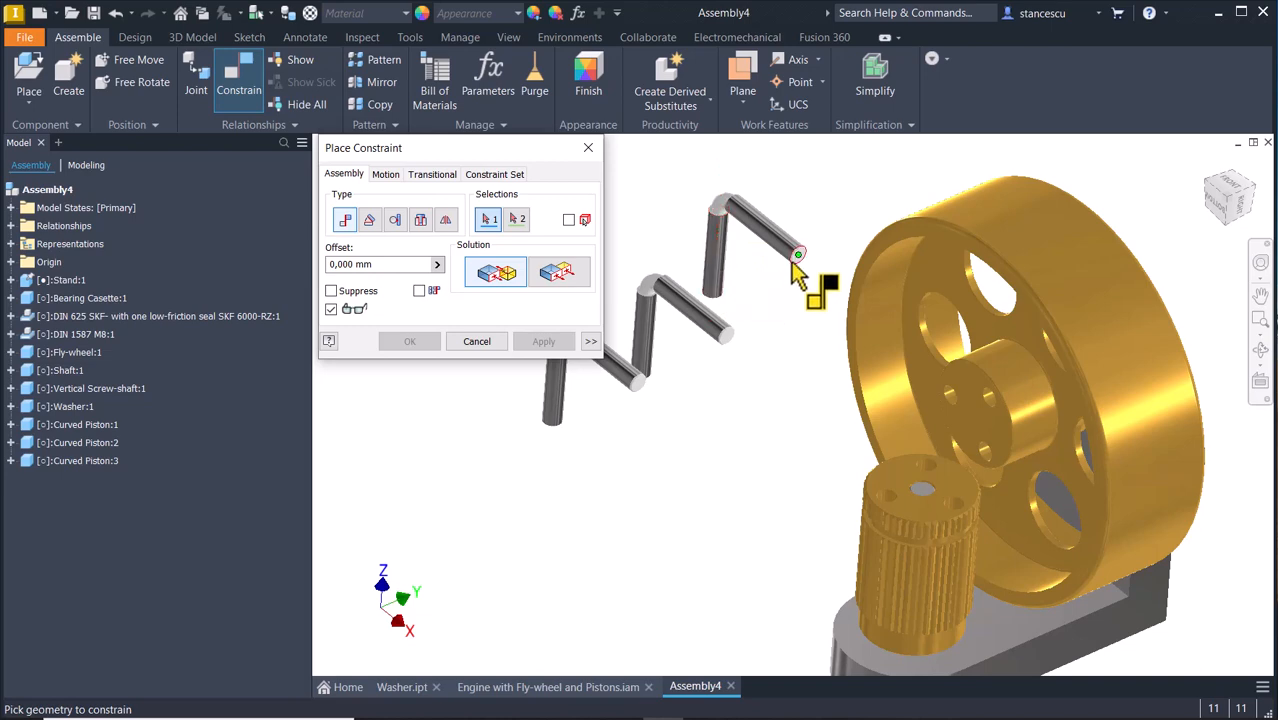
pyautogui.click(722, 277)
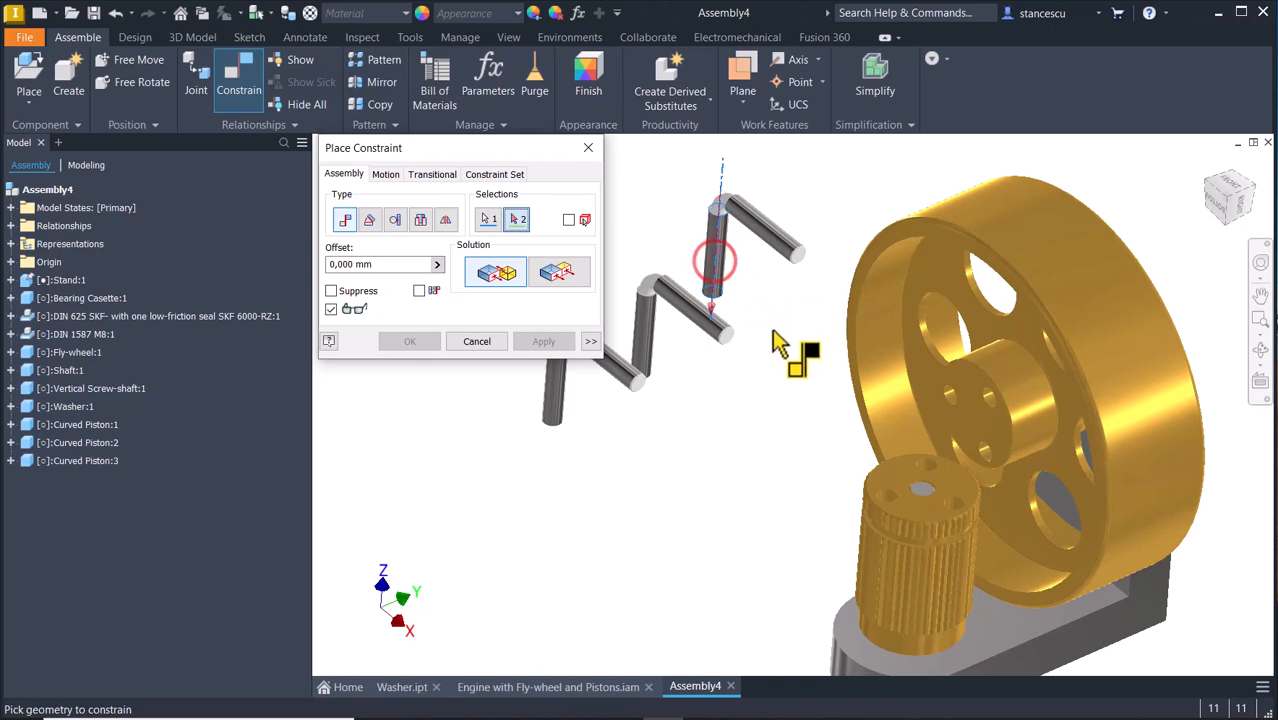
pyautogui.keyDown('shift'); pyautogui.moveTo(785, 342); pyautogui.dragTo(970, 478, button='middle'); pyautogui.keyUp('shift')
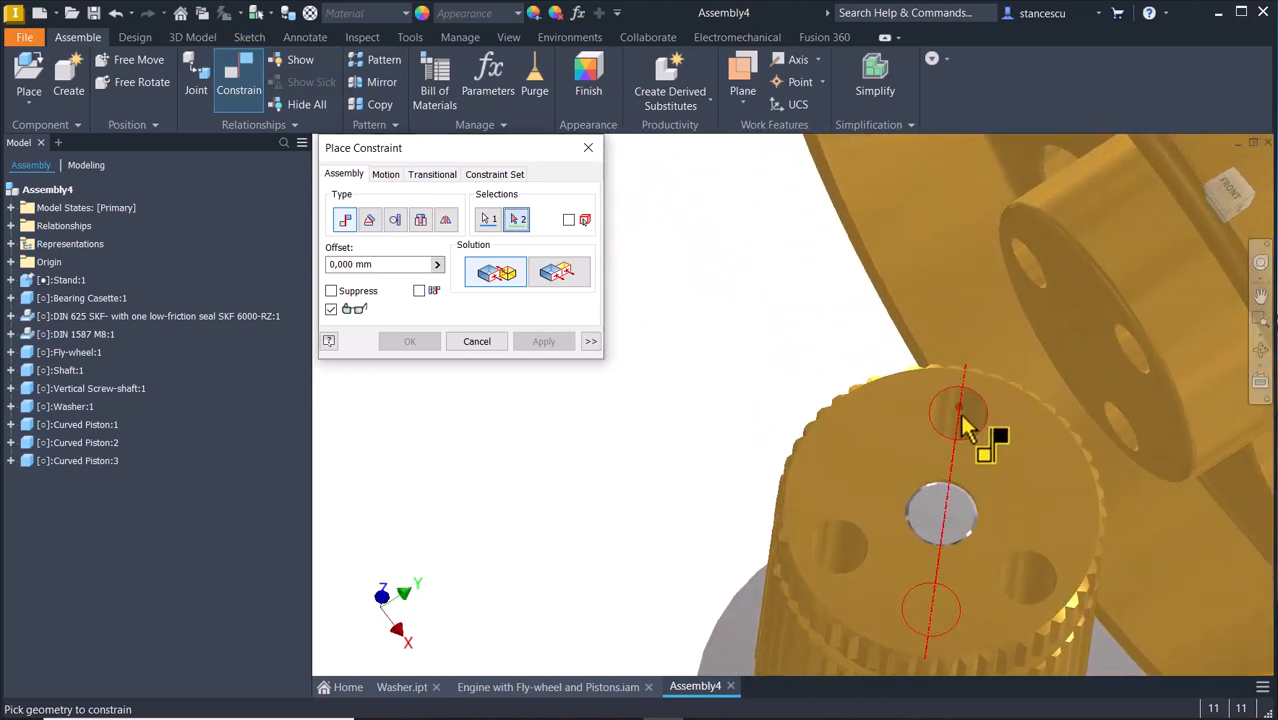
pyautogui.click(961, 428)
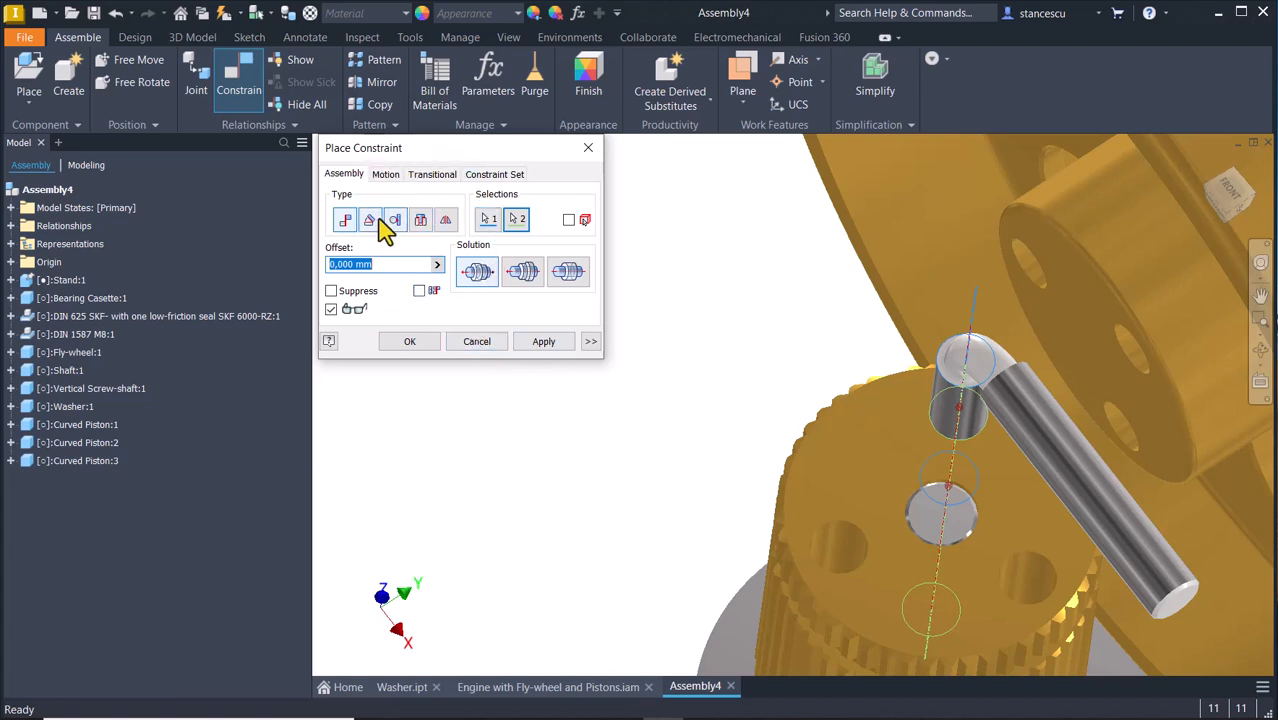
pyautogui.click(476, 341)
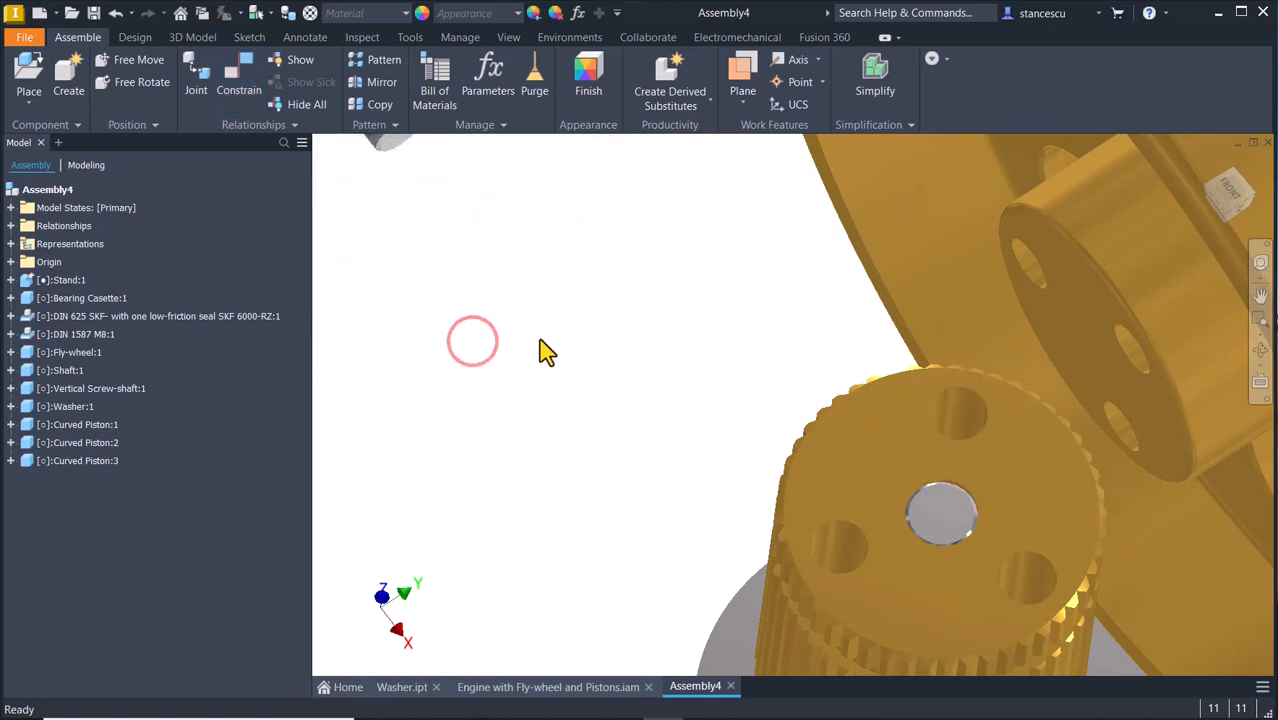
pyautogui.click(542, 341)
# - Connect the vertical leg of the farthest curved piston to the rear hole in the brass shaft's top face with a cylindrical joint
pyautogui.press('F6')
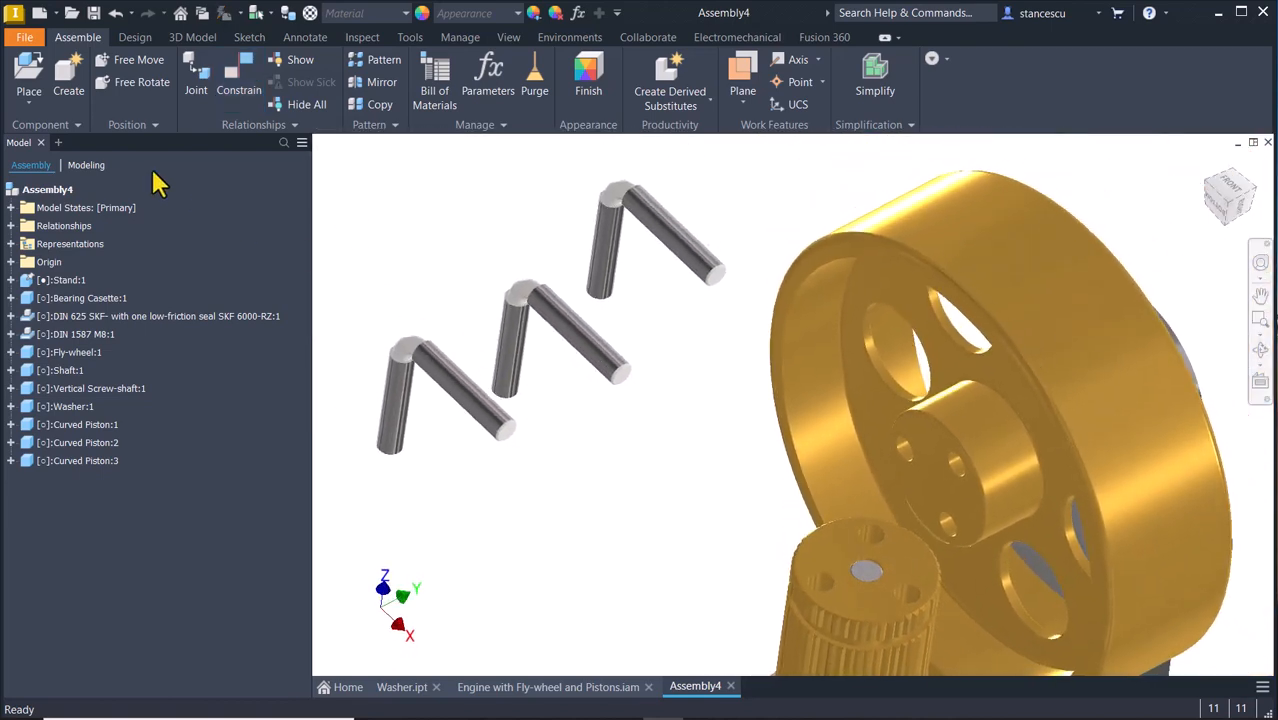
pyautogui.click(194, 78)
pyautogui.scroll(-3, 700, 355)
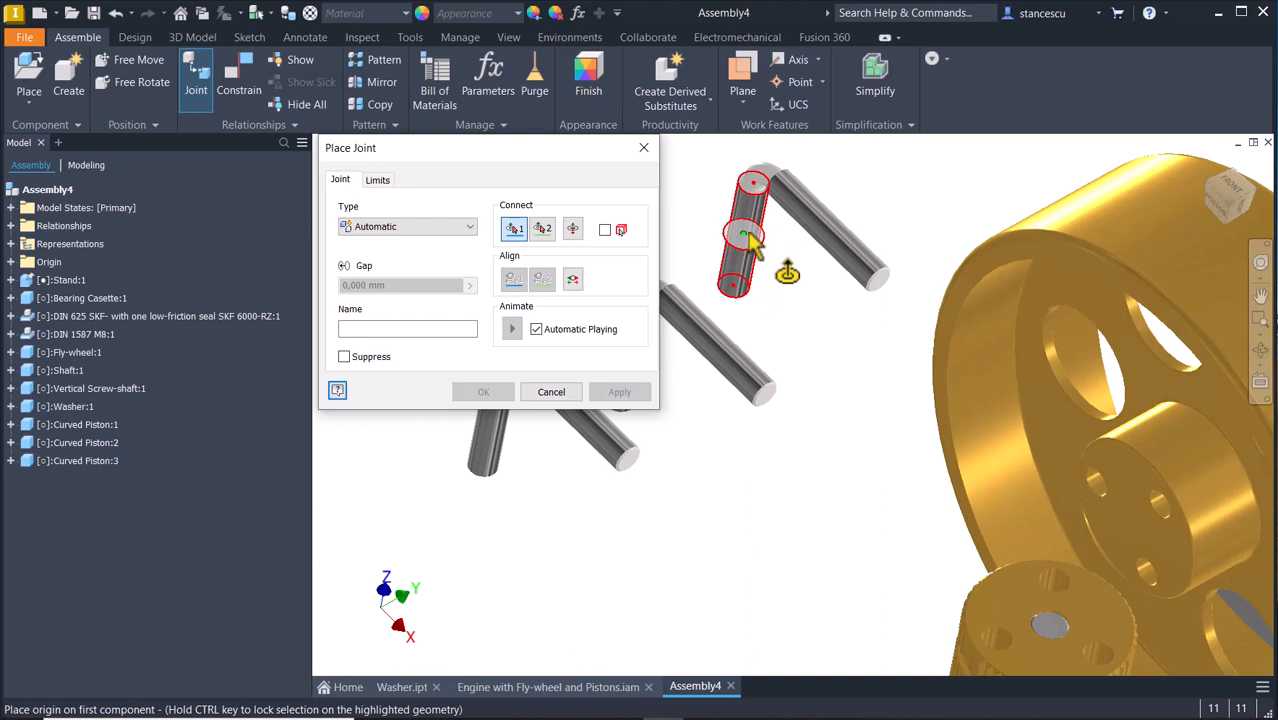
pyautogui.click(749, 232)
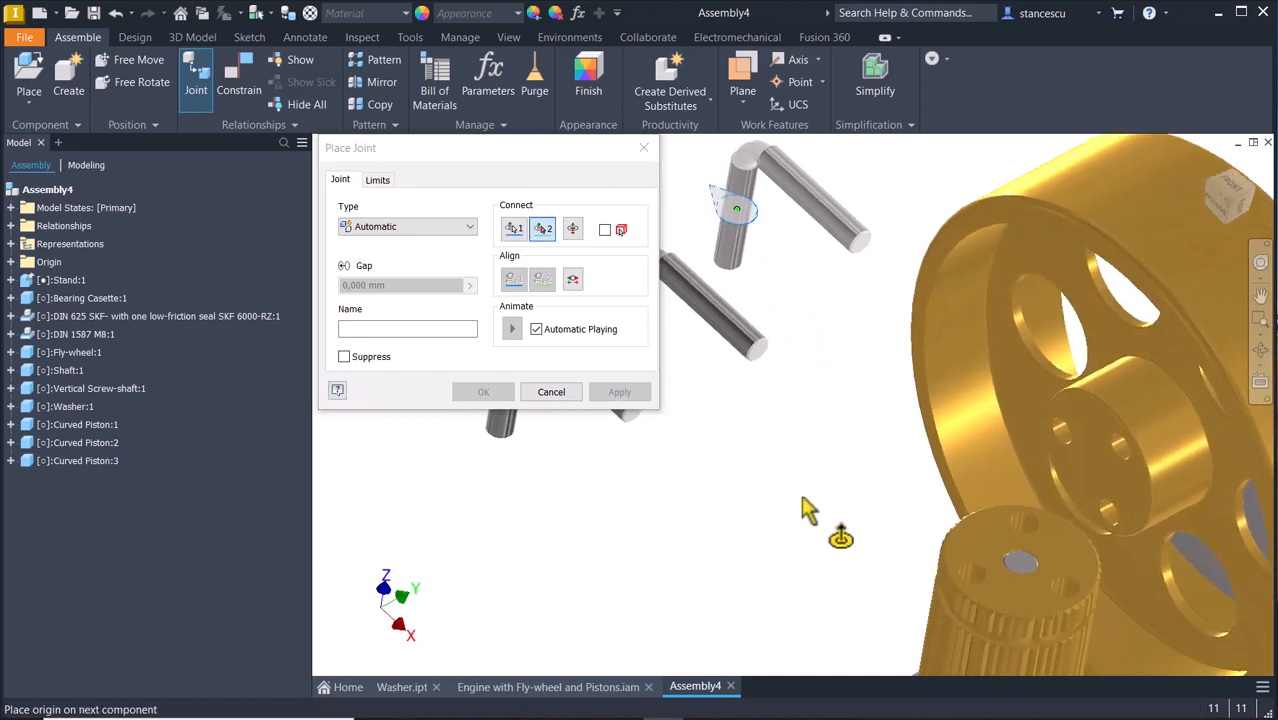
pyautogui.scroll(5, 811, 515)
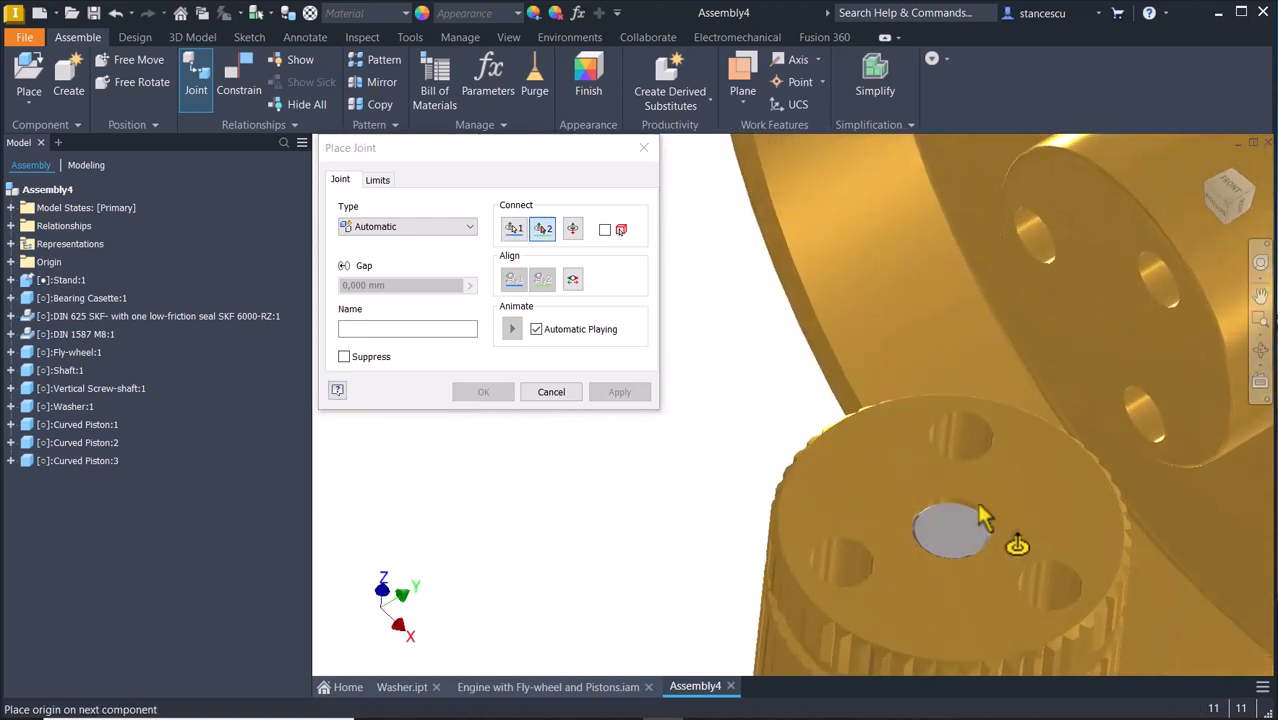
pyautogui.scroll(3, 985, 517)
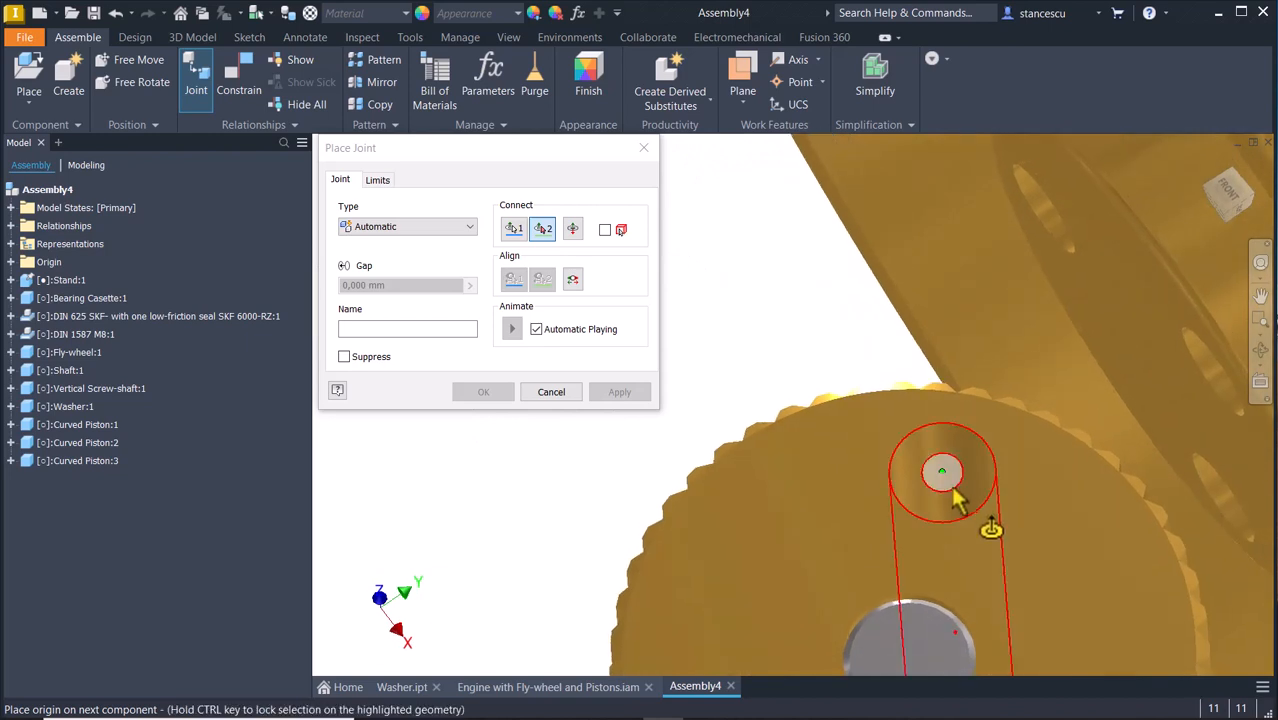
pyautogui.moveTo(957, 500); pyautogui.dragTo(955, 450, button='middle')
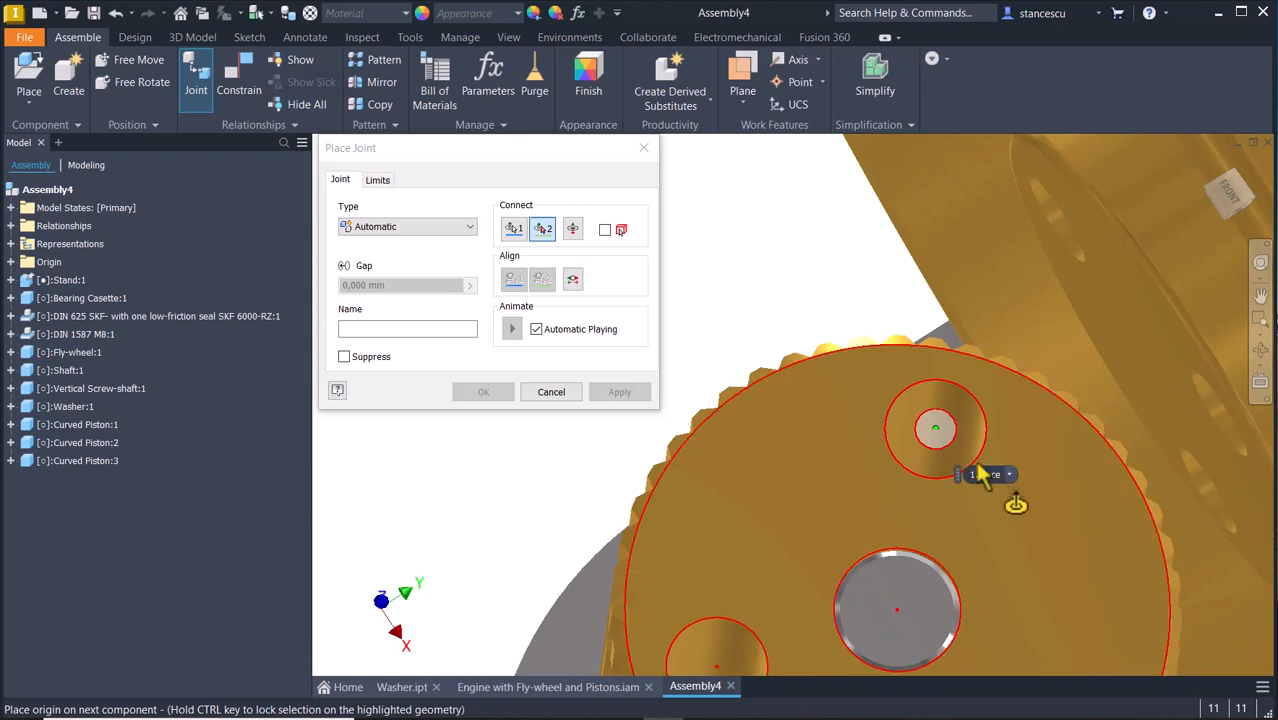
pyautogui.click(938, 461)
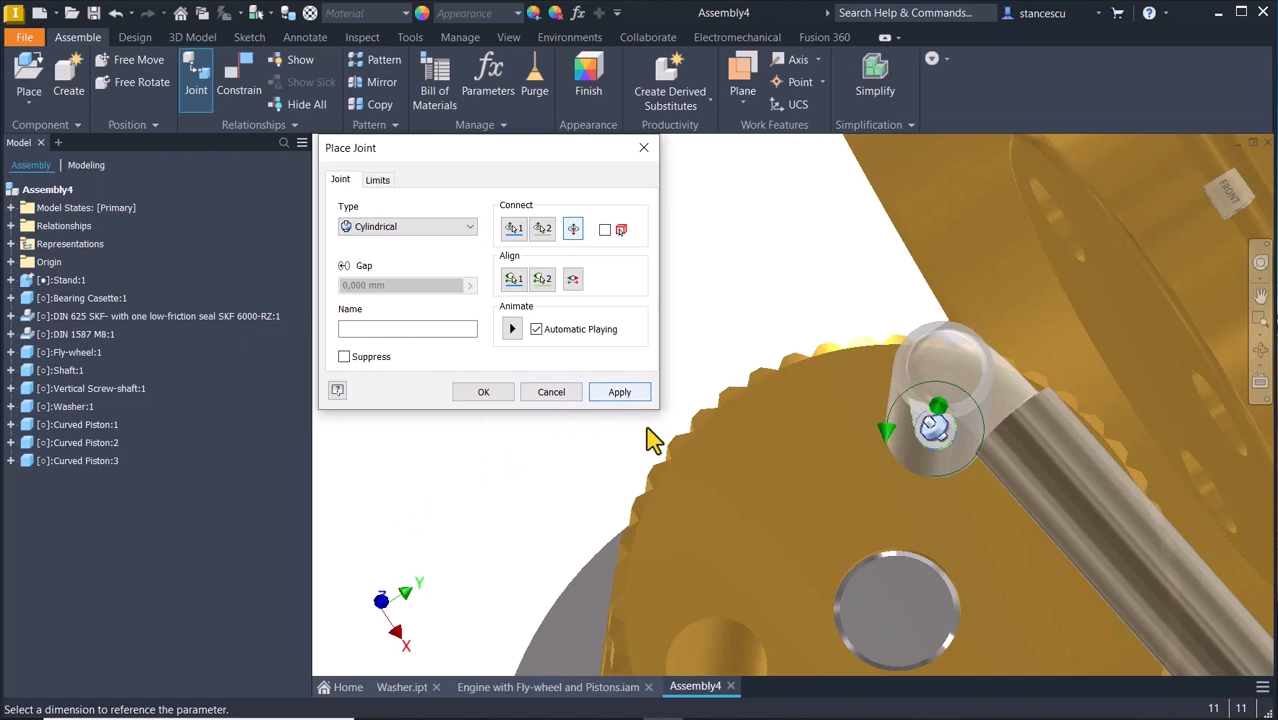
pyautogui.scroll(5, 950, 435)
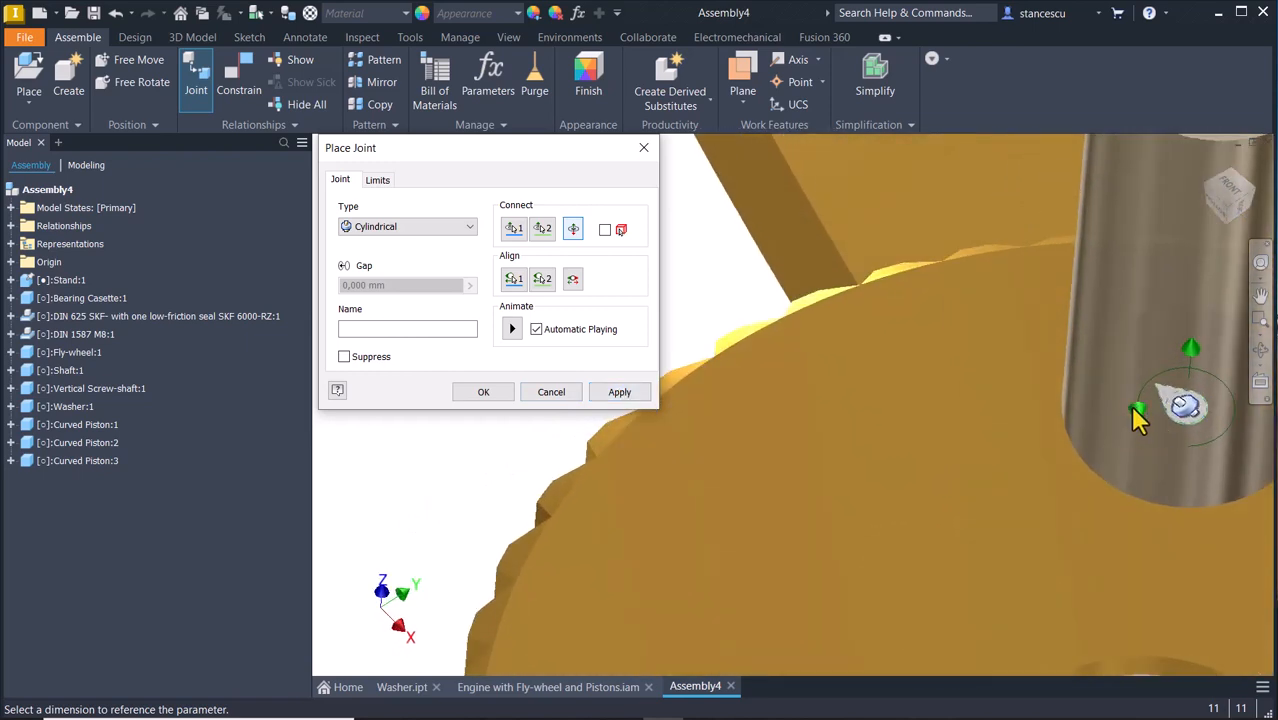
pyautogui.keyDown('shift'); pyautogui.moveTo(1190, 365); pyautogui.dragTo(550, 412, button='middle'); pyautogui.keyUp('shift')
pyautogui.click(612, 392)
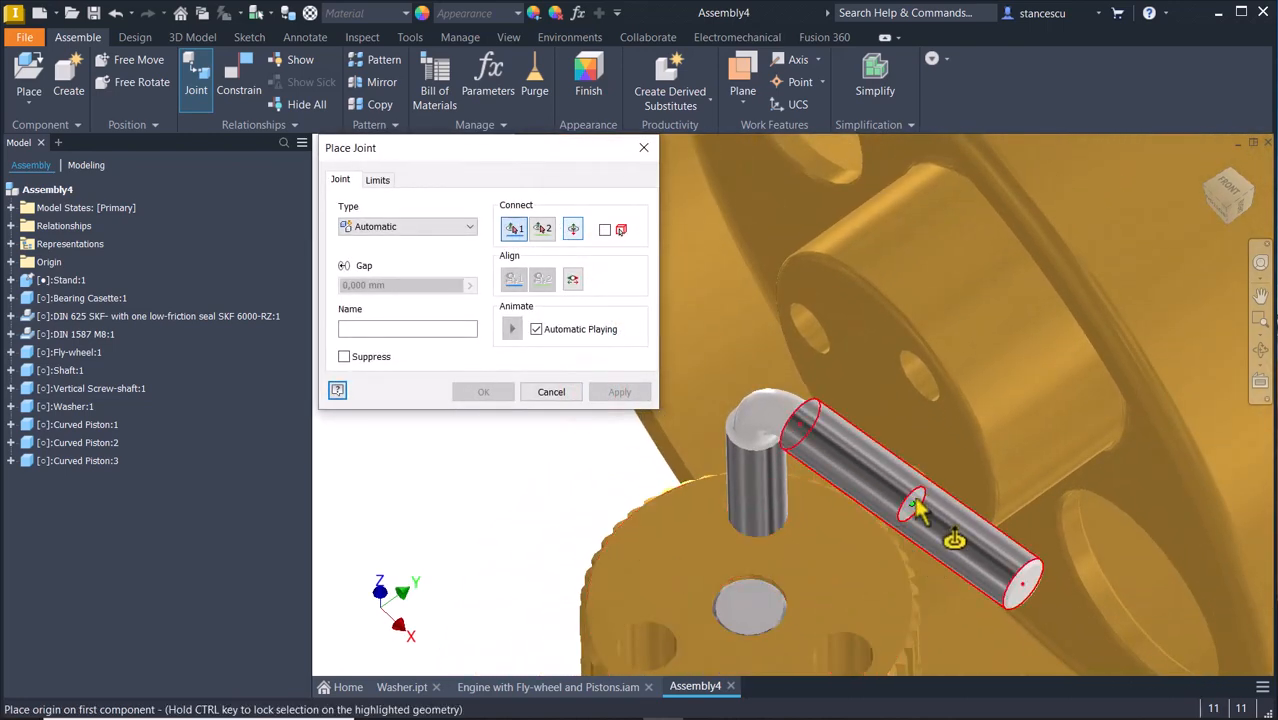
# - Connect the free leg of the mounted curved piston to the upper-left hole in the fly-wheel hub with a cylindrical joint
pyautogui.click(914, 503)
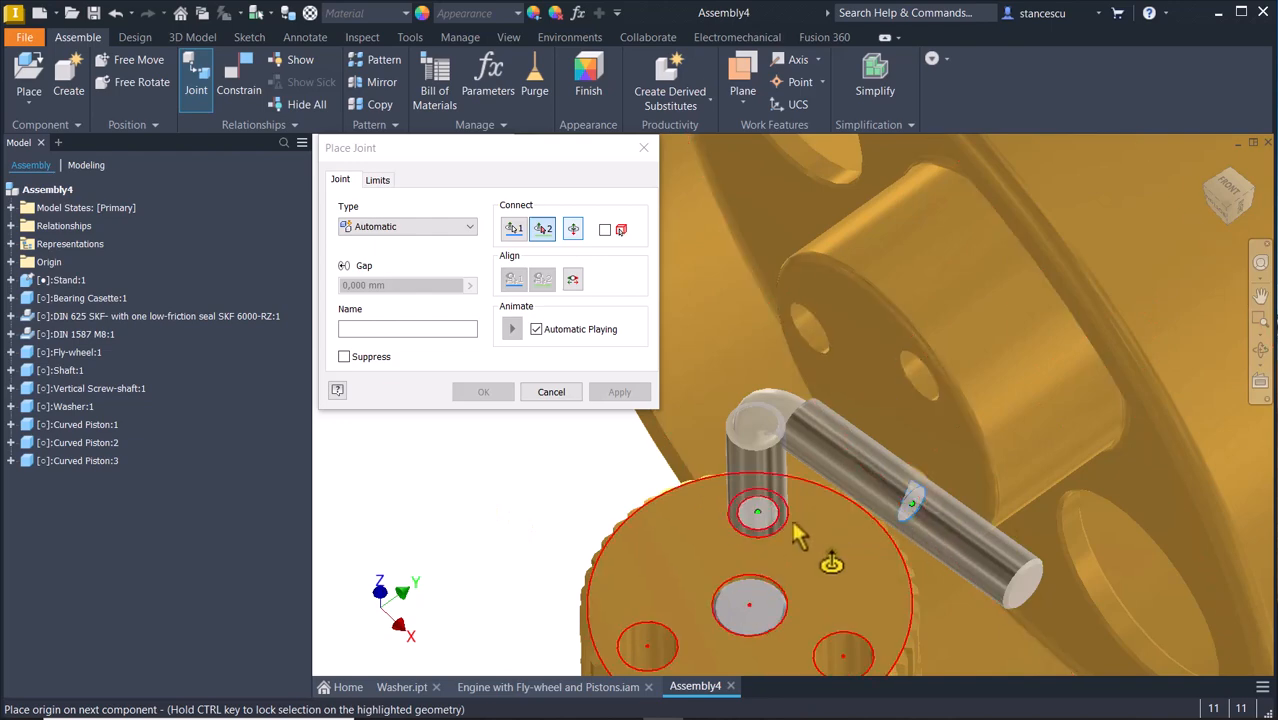
pyautogui.scroll(-5, 633, 470)
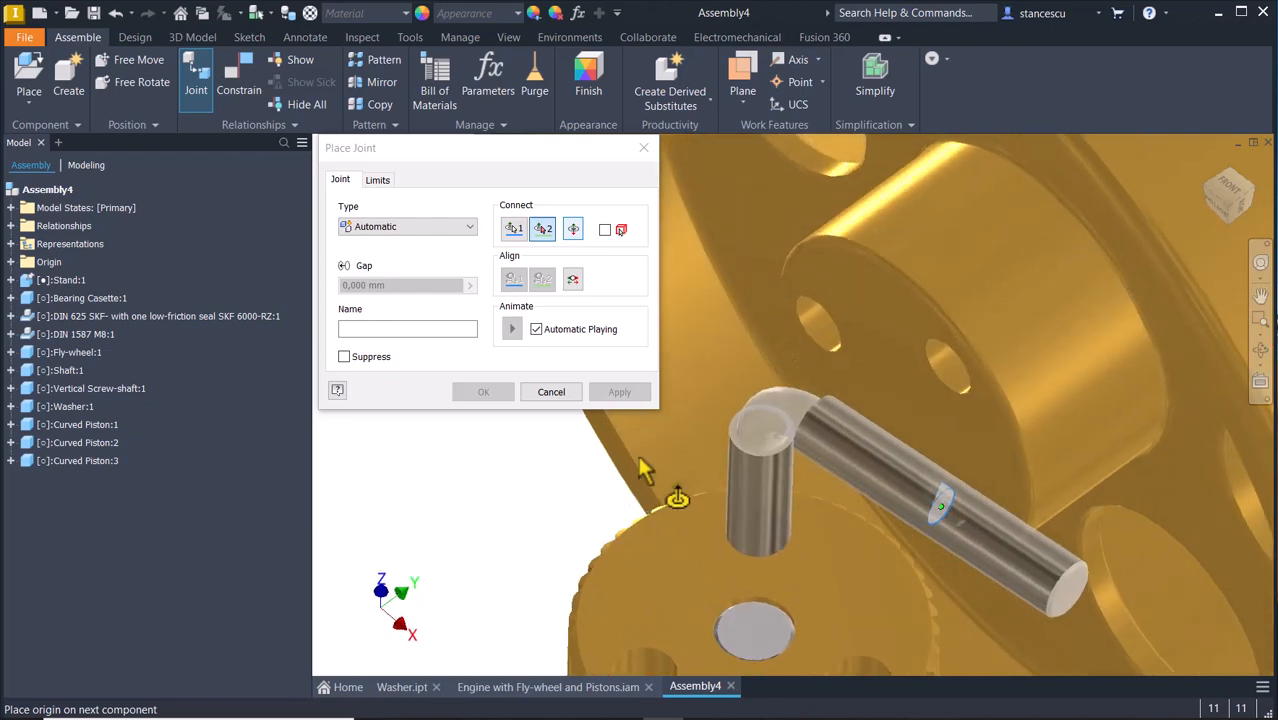
pyautogui.scroll(2, 893, 415)
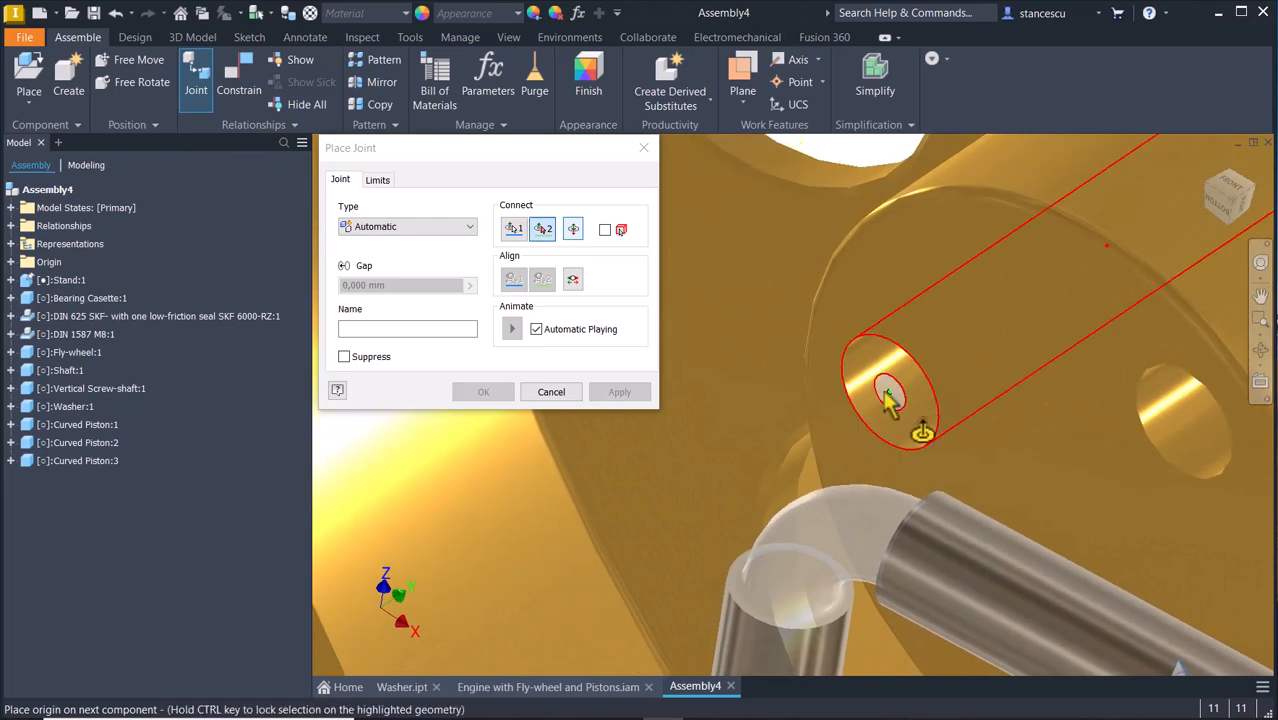
pyautogui.click(889, 397)
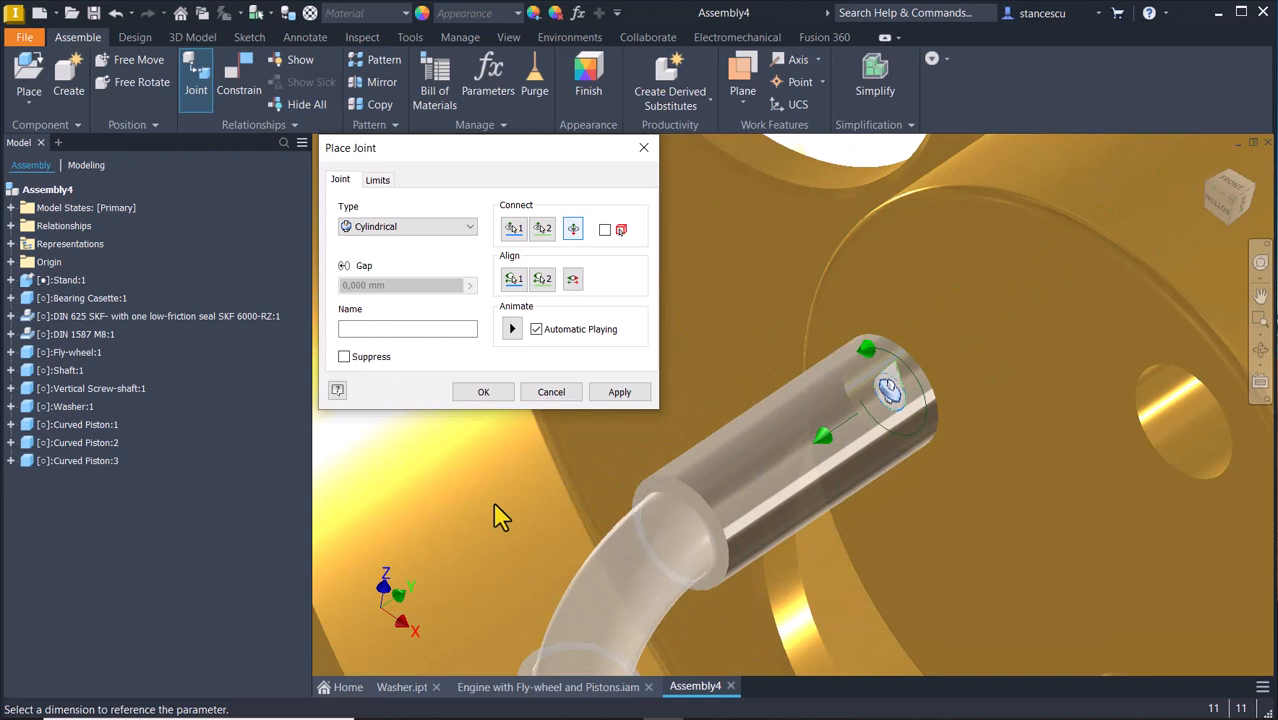
pyautogui.click(619, 392)
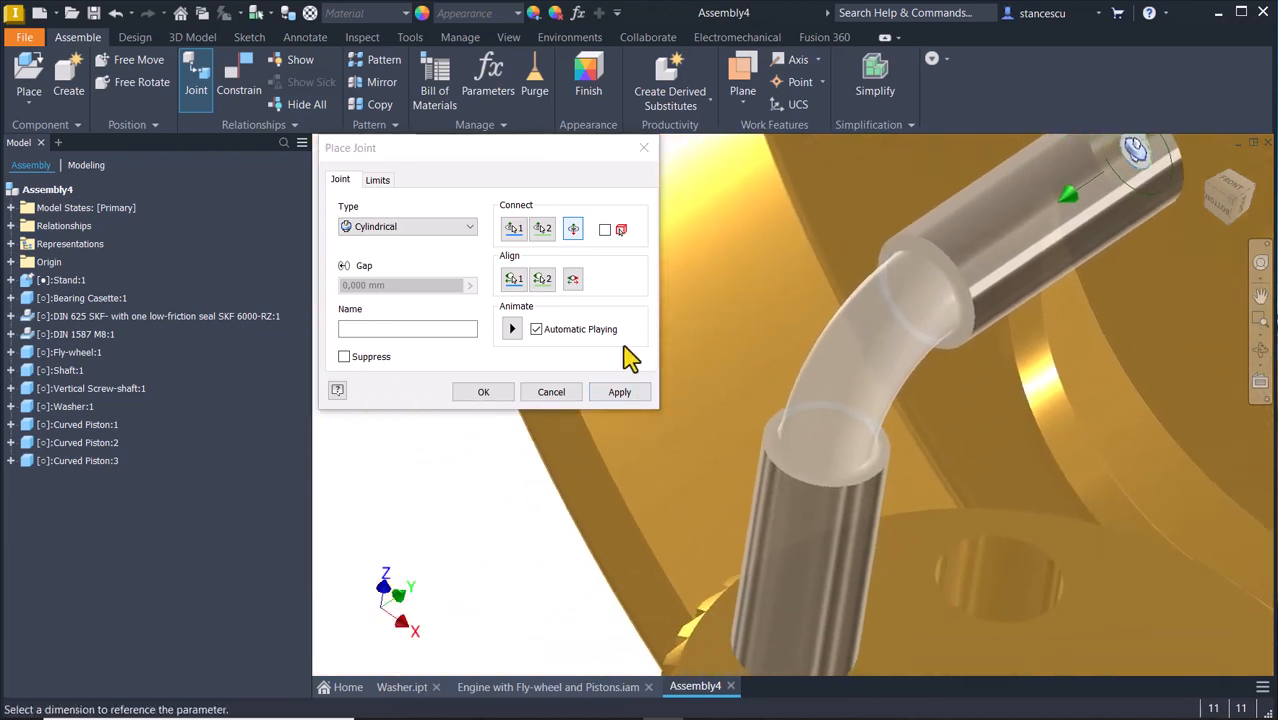
pyautogui.click(619, 392)
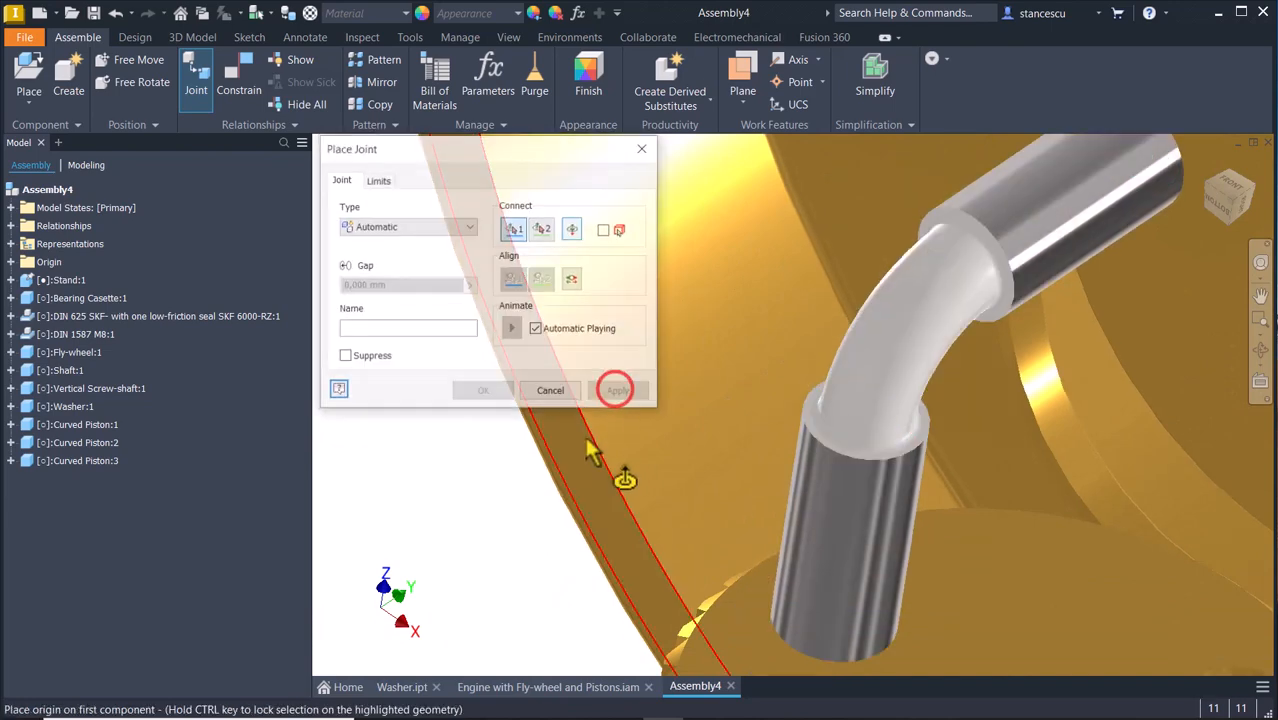
# - Connect the vertical leg of a second curved piston to the right-hand hole in the brass shaft's top face with a cylindrical joint
pyautogui.scroll(-4, 588, 452)
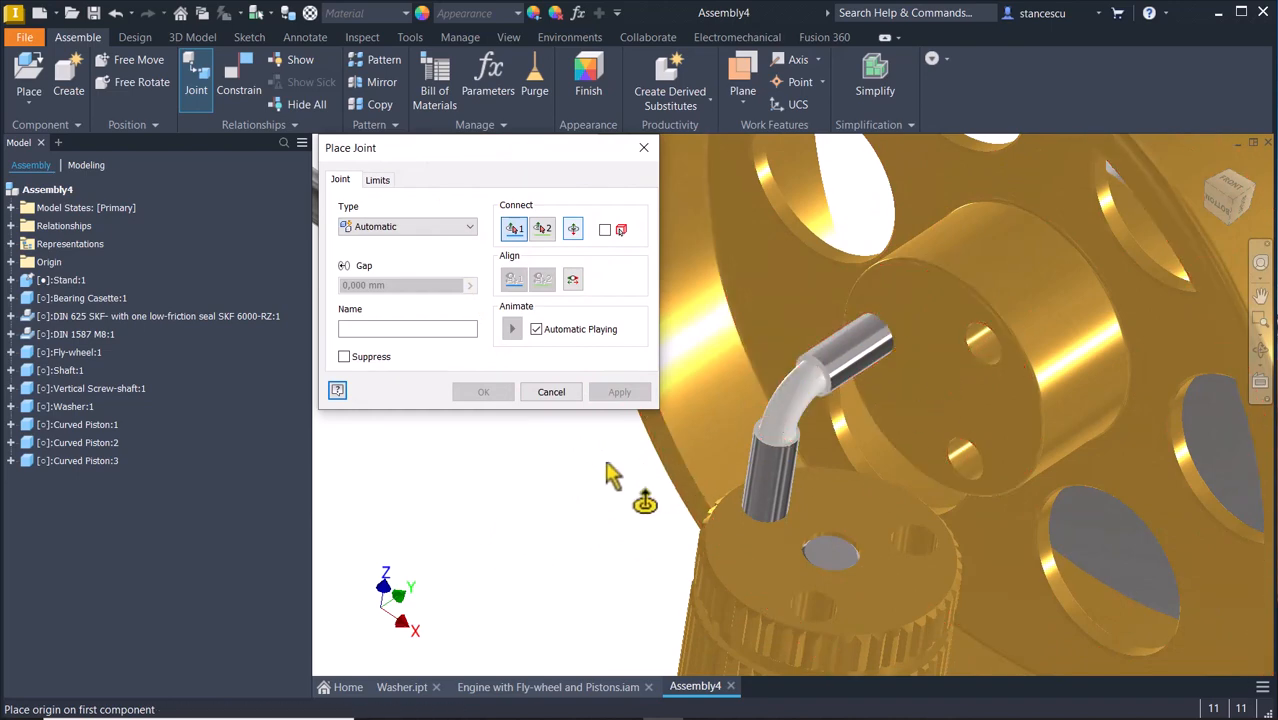
pyautogui.scroll(-5, 595, 508)
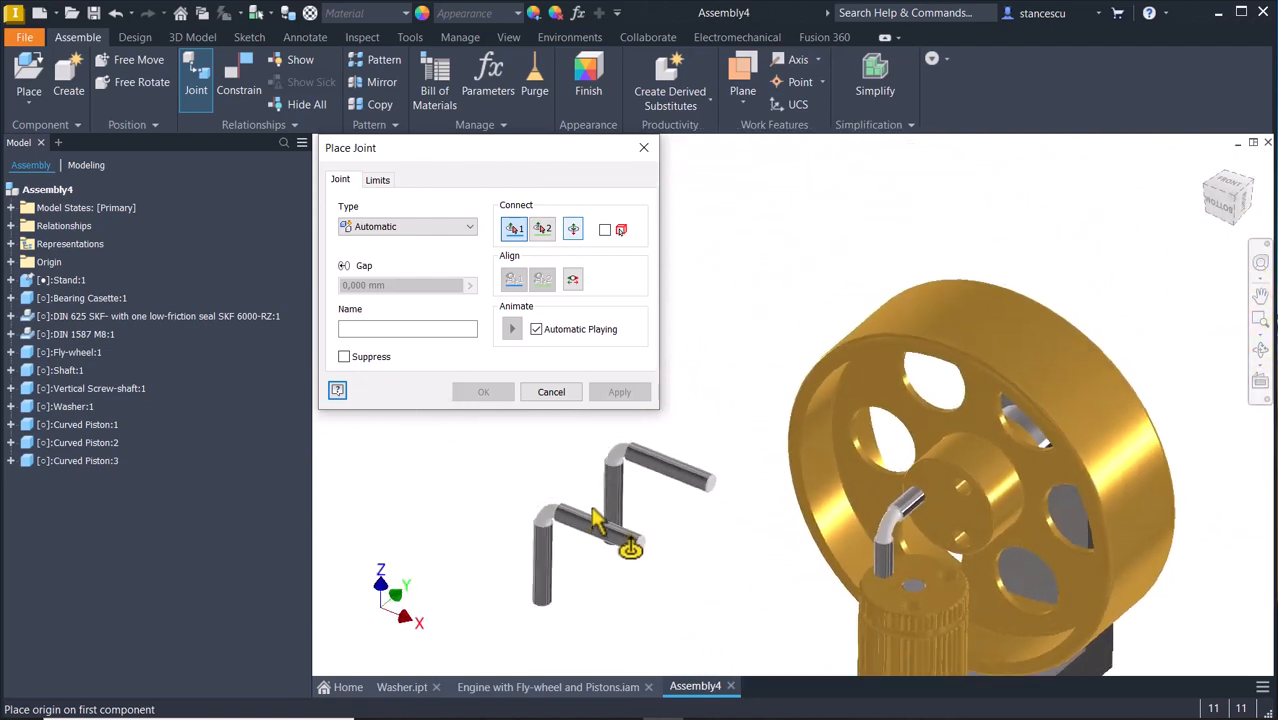
pyautogui.keyDown('shift'); pyautogui.moveTo(595, 518); pyautogui.dragTo(668, 506, button='middle'); pyautogui.keyUp('shift')
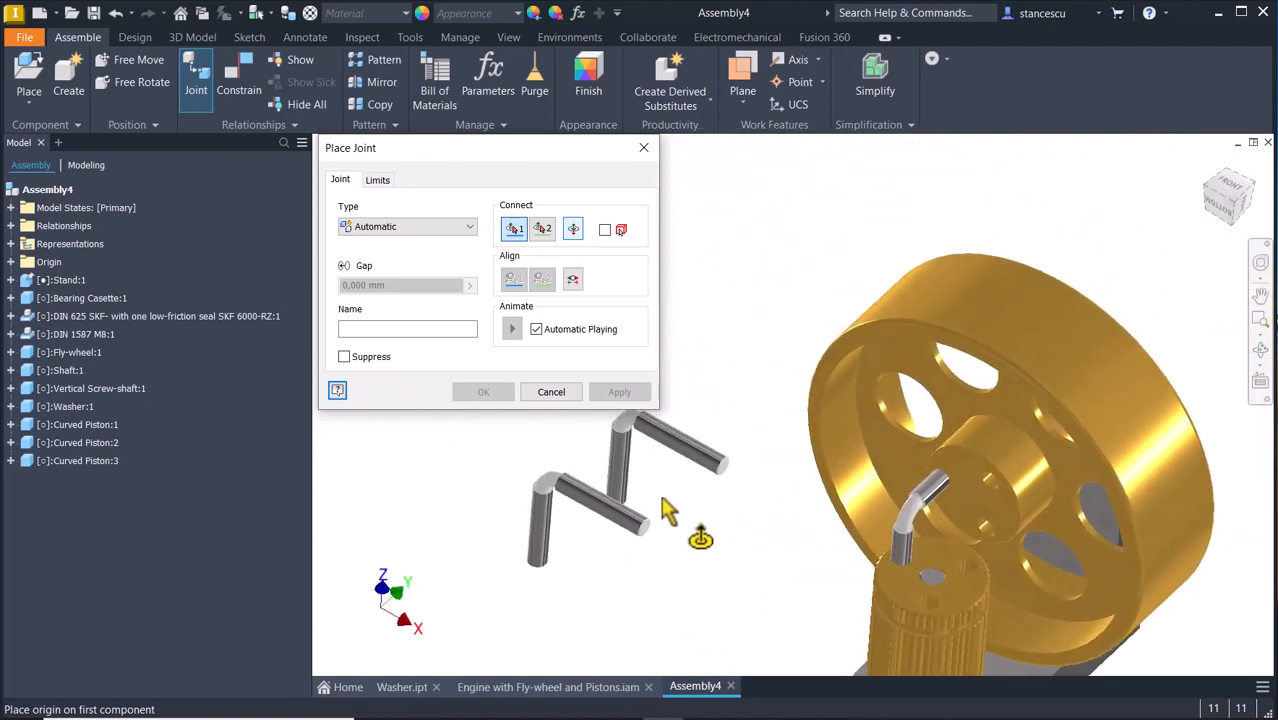
pyautogui.click(621, 462)
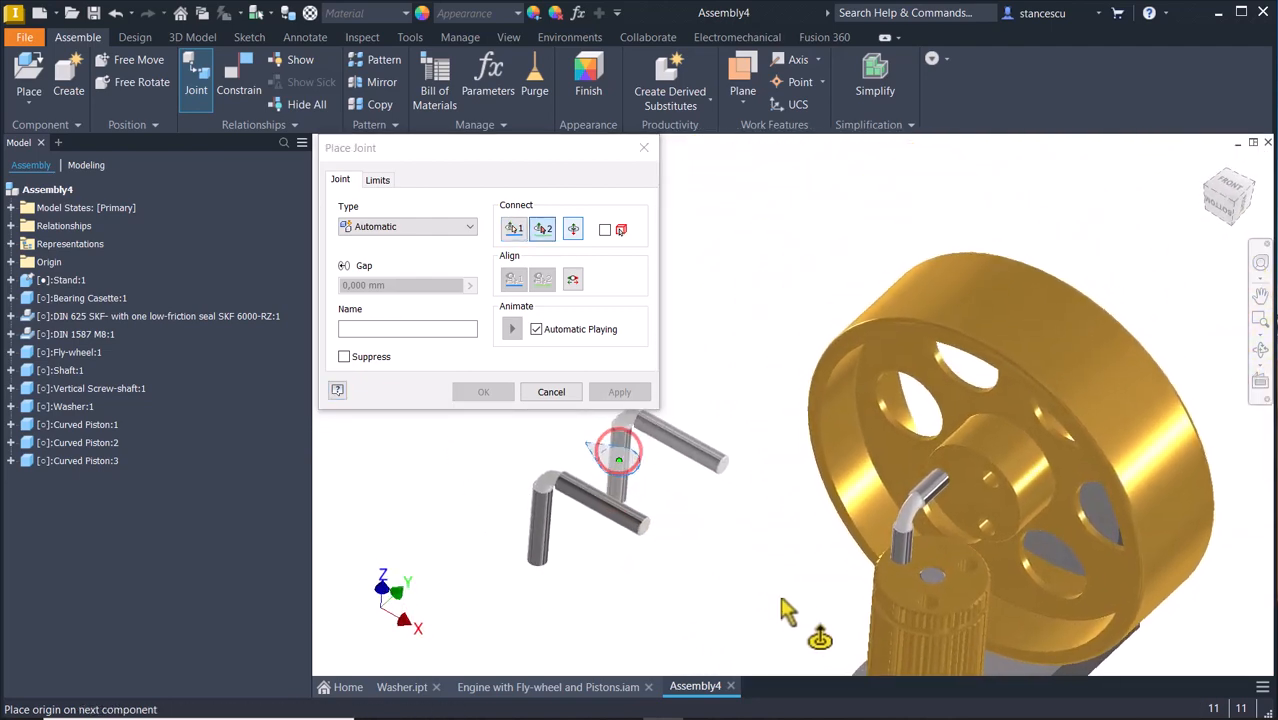
pyautogui.scroll(4, 1060, 590)
pyautogui.scroll(5, 1060, 590)
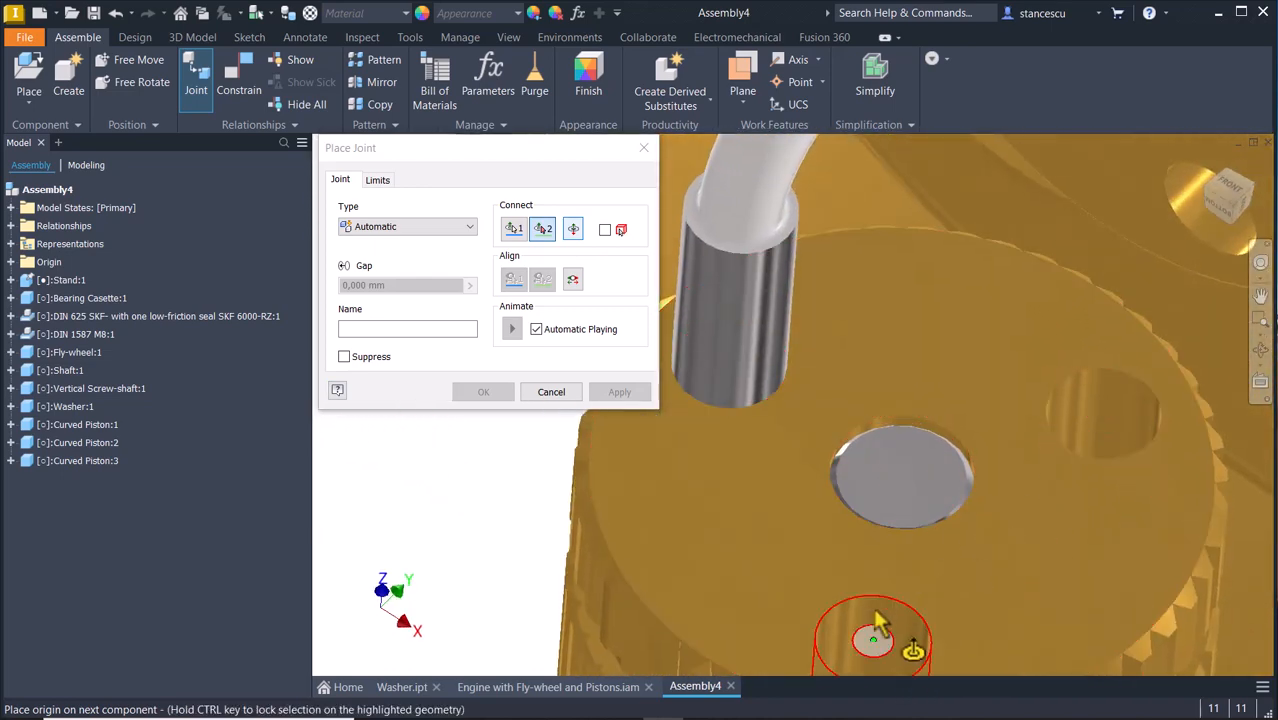
pyautogui.click(1095, 405)
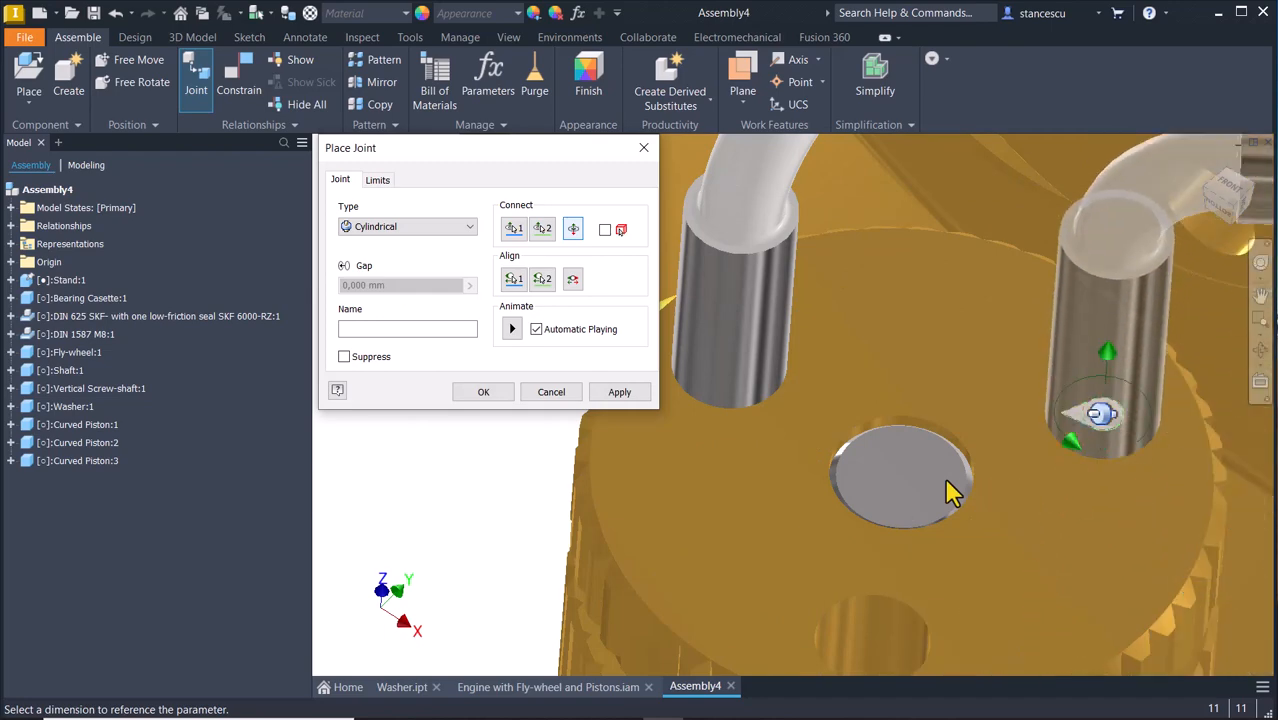
pyautogui.keyDown('shift'); pyautogui.moveTo(945, 477); pyautogui.dragTo(770, 458, button='middle'); pyautogui.keyUp('shift')
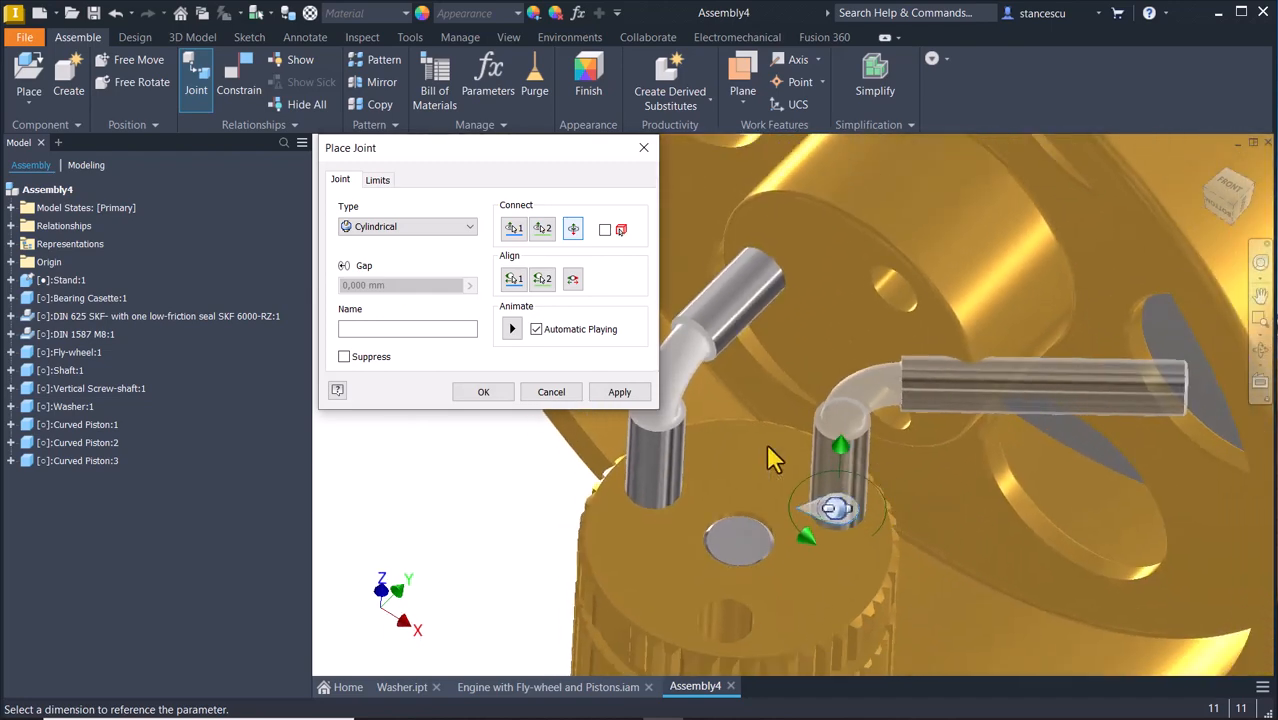
pyautogui.click(619, 392)
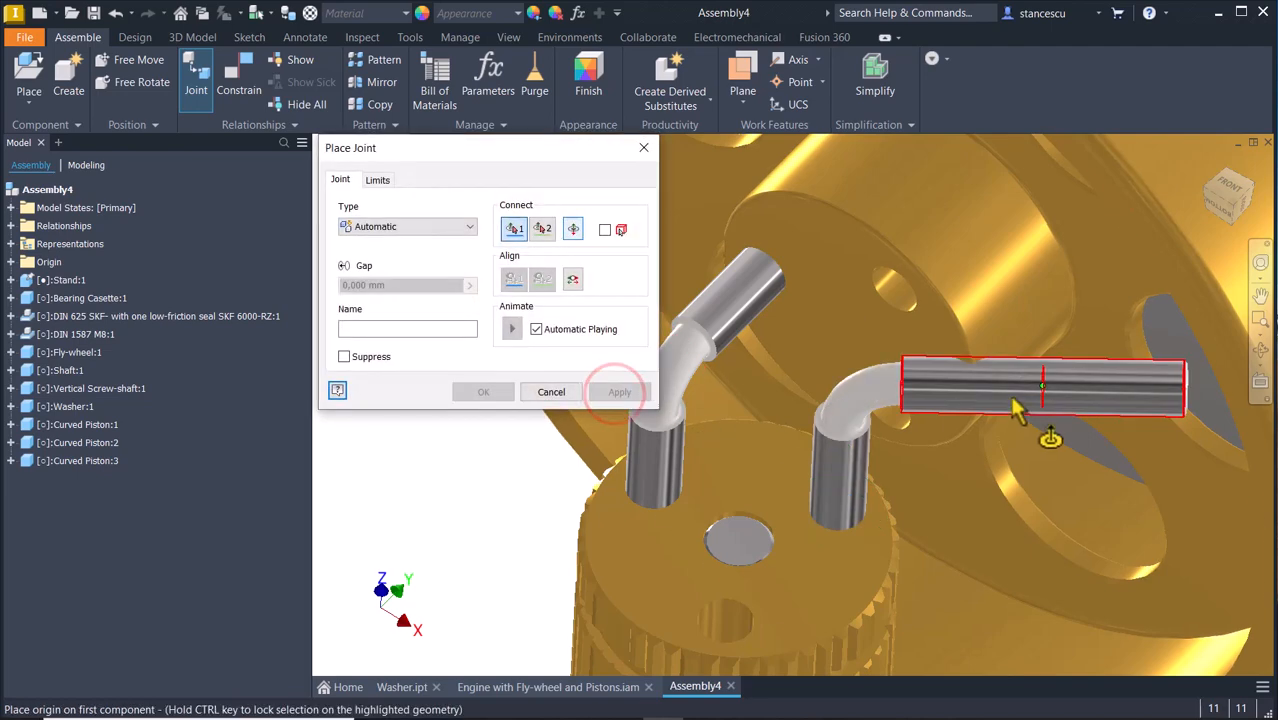
# - Try connecting the second piston's horizontal leg to the upper-right hole in the fly-wheel hub with a cylindrical joint
pyautogui.click(1016, 390)
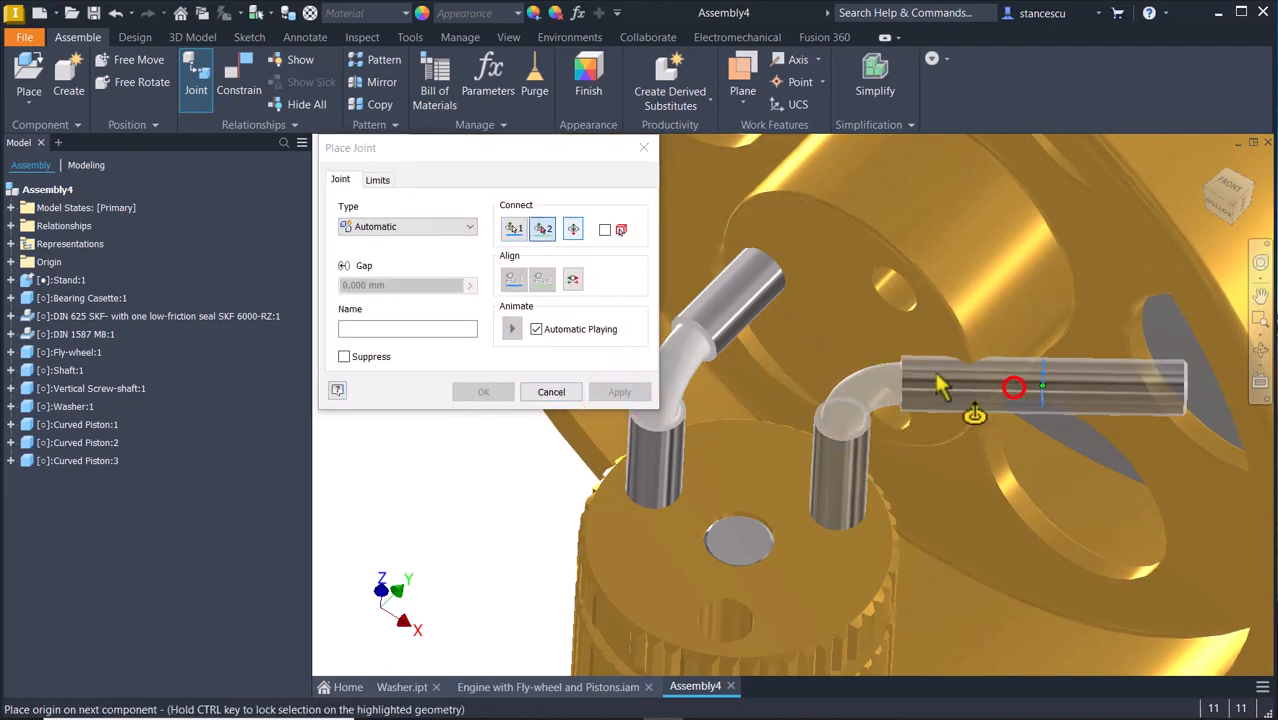
pyautogui.keyDown('shift'); pyautogui.moveTo(1016, 390); pyautogui.dragTo(948, 402, button='middle'); pyautogui.keyUp('shift')
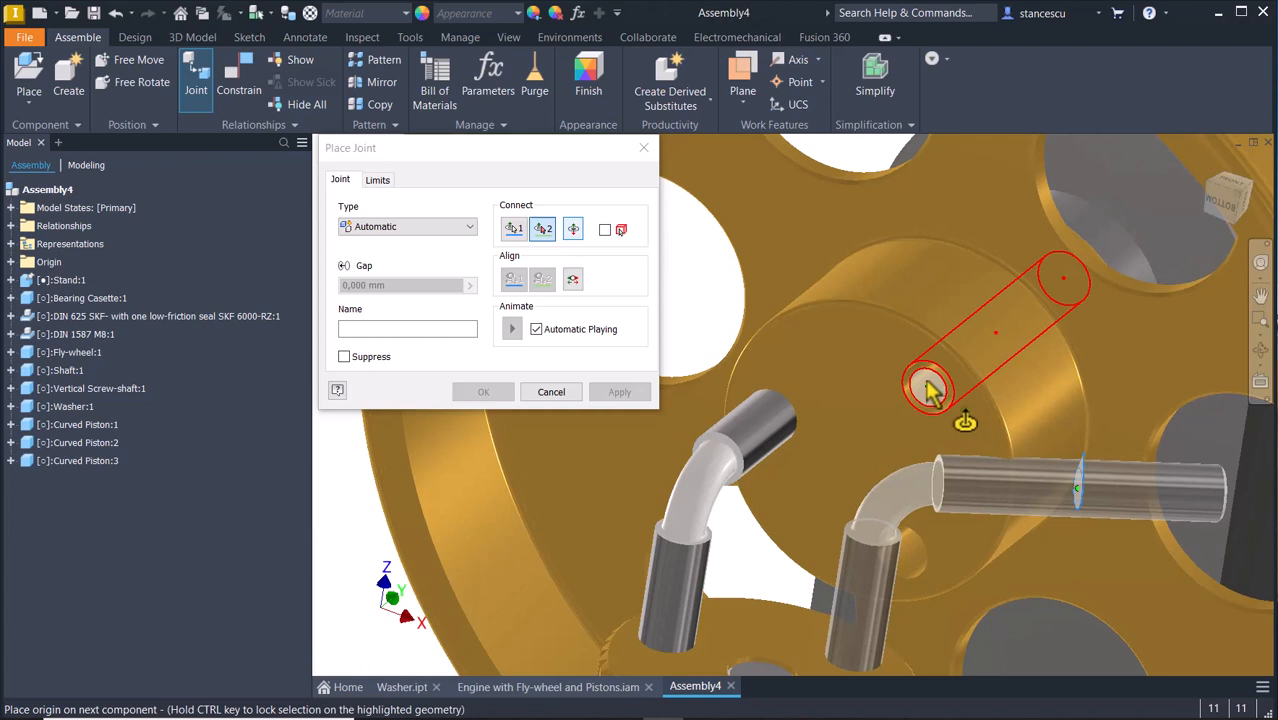
pyautogui.click(928, 390)
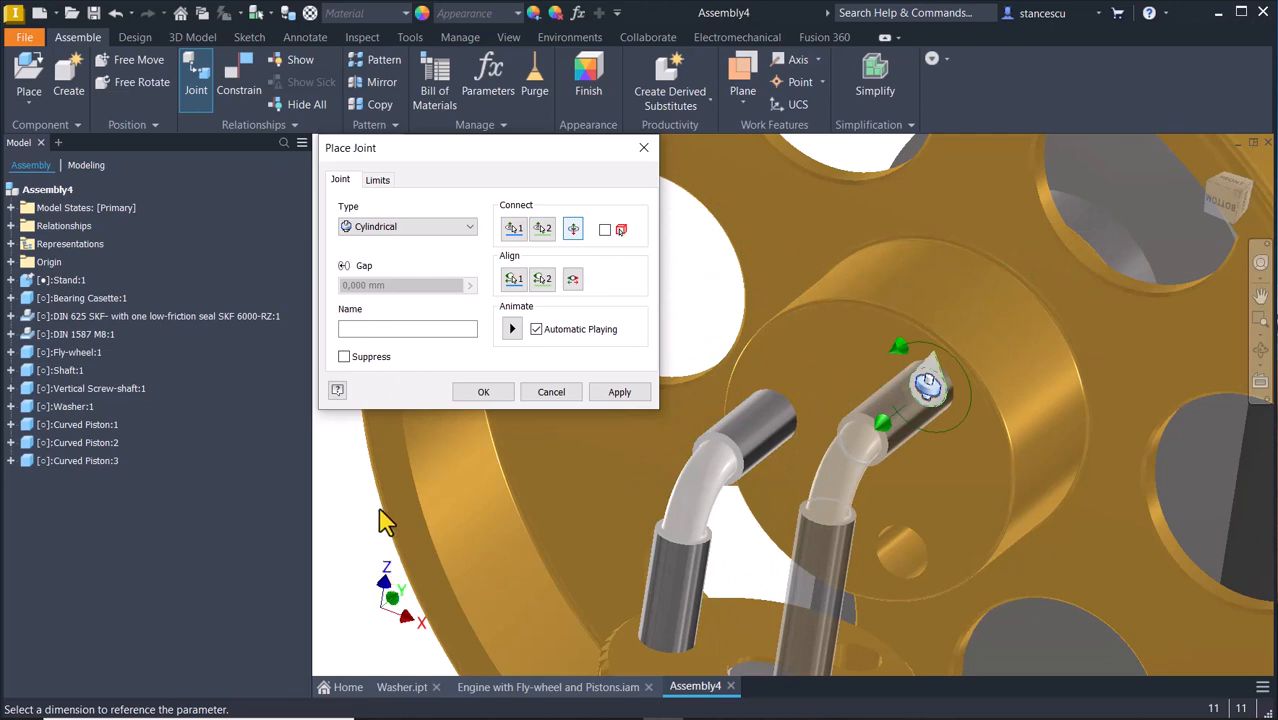
pyautogui.click(617, 392)
# - Stop placing joints and undo the joint between the second piston and the fly-wheel hub
pyautogui.scroll(-5, 522, 457)
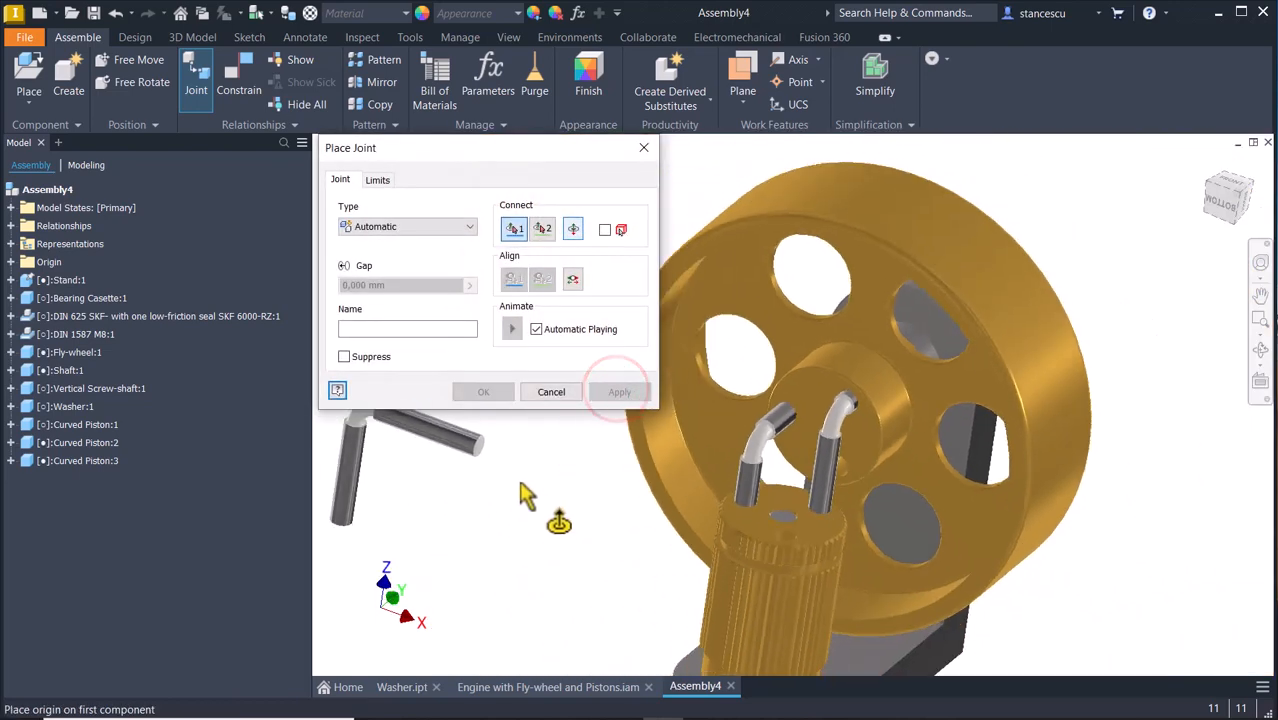
pyautogui.scroll(3, 645, 553)
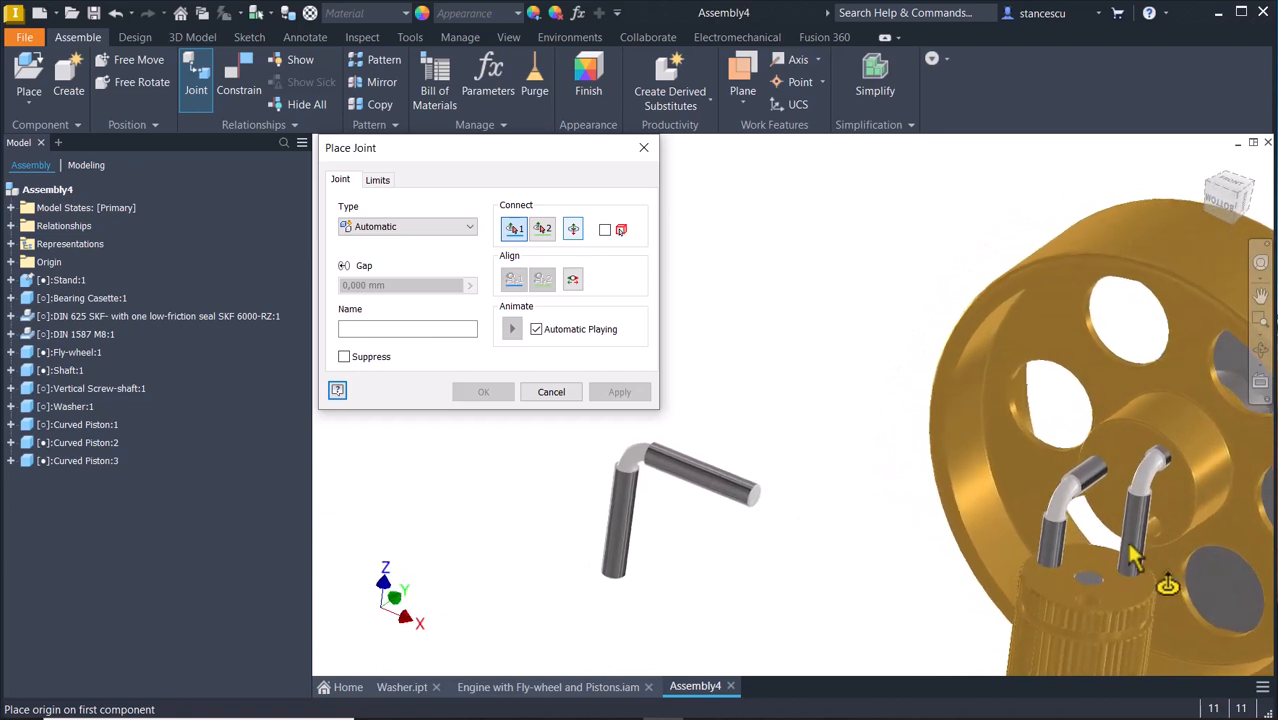
pyautogui.click(553, 395)
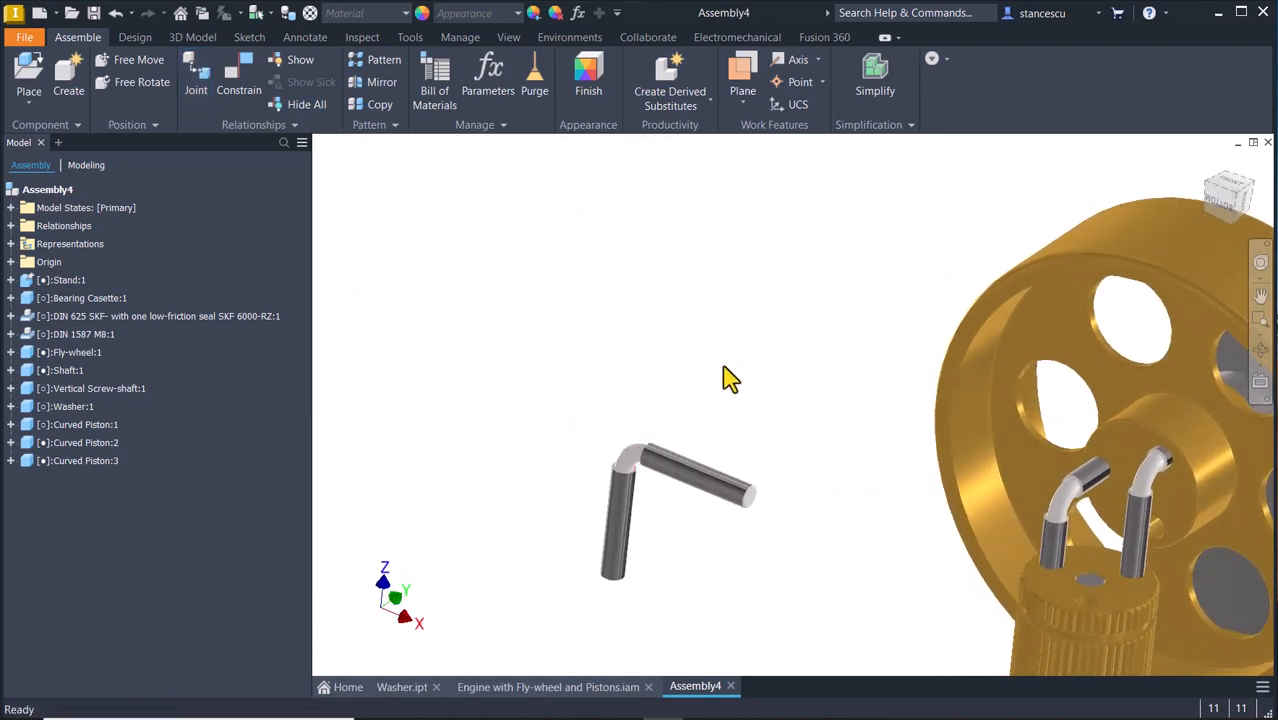
pyautogui.hotkey('ctrl', 'z')
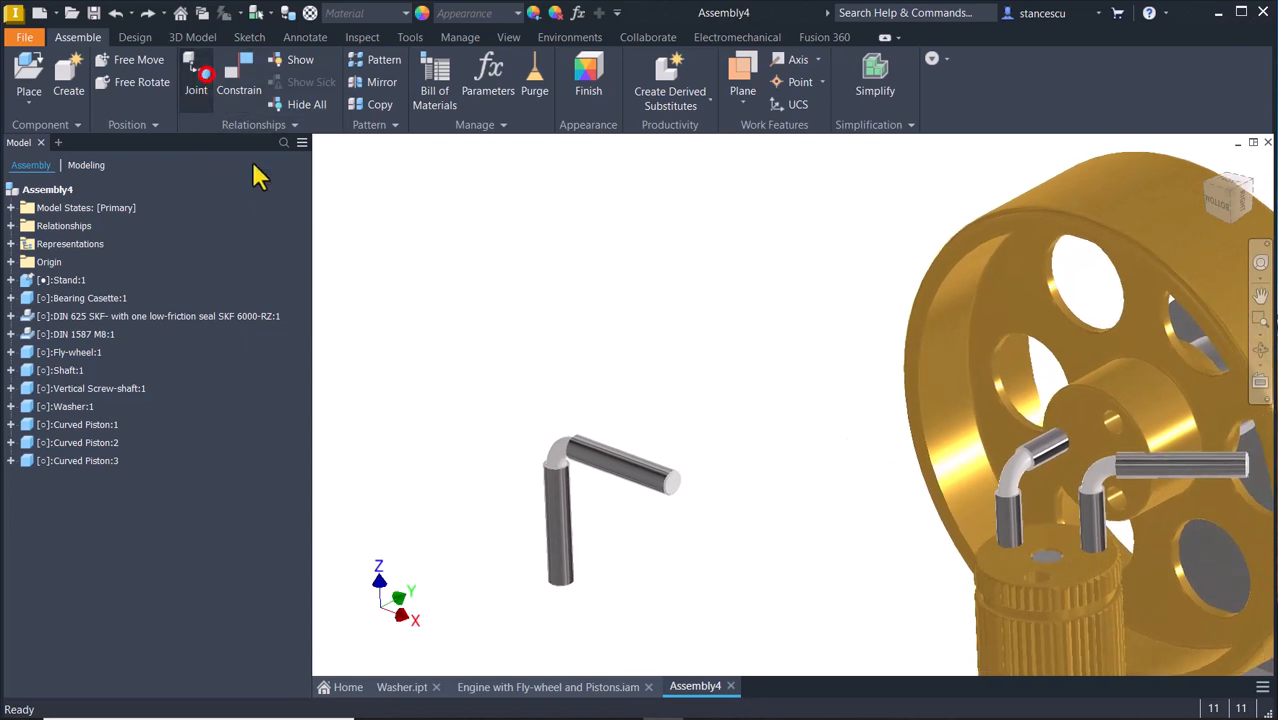
# - Connect the second piston's horizontal leg to the lower hole in the fly-wheel hub with a cylindrical joint
pyautogui.click(196, 75)
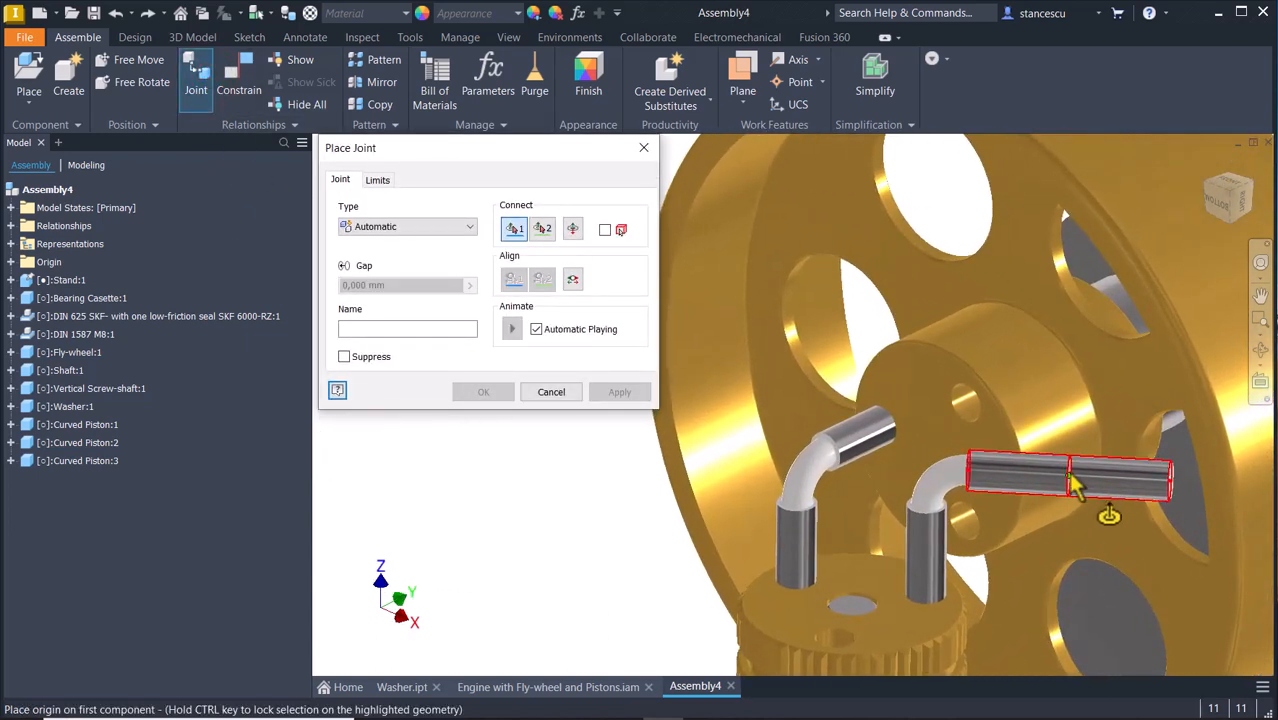
pyautogui.click(1084, 482)
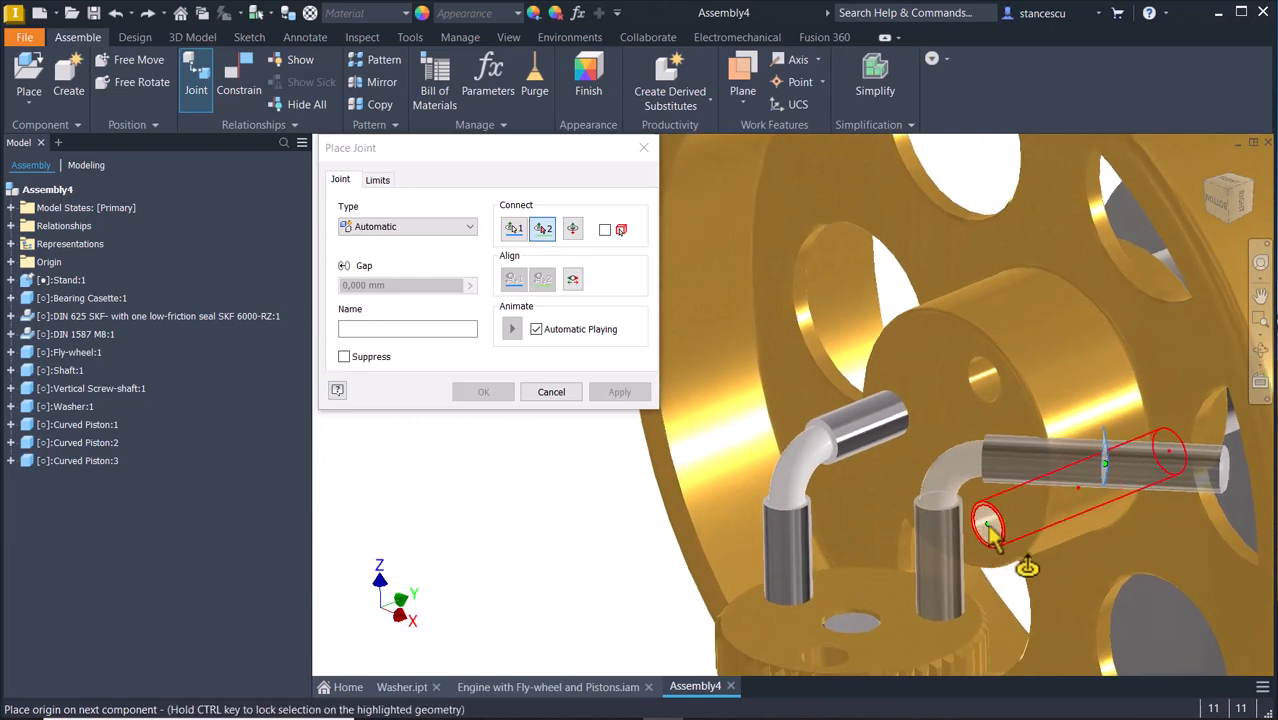
pyautogui.click(988, 524)
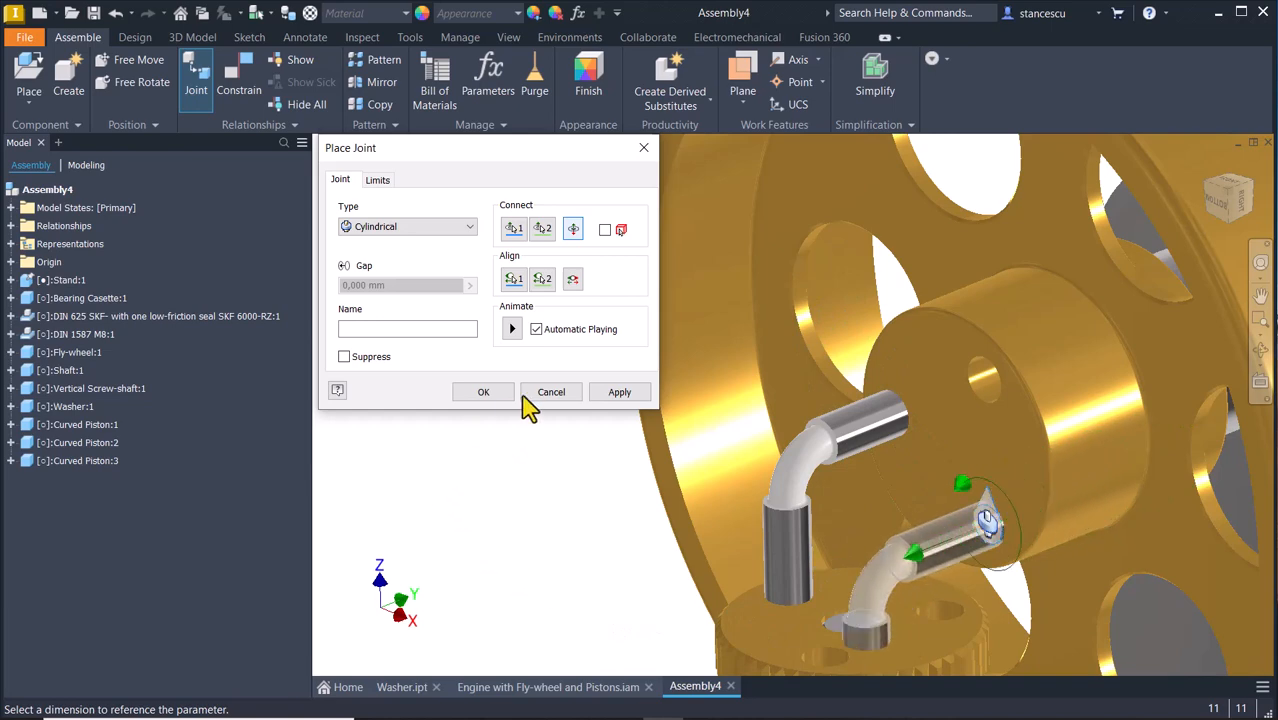
pyautogui.click(614, 393)
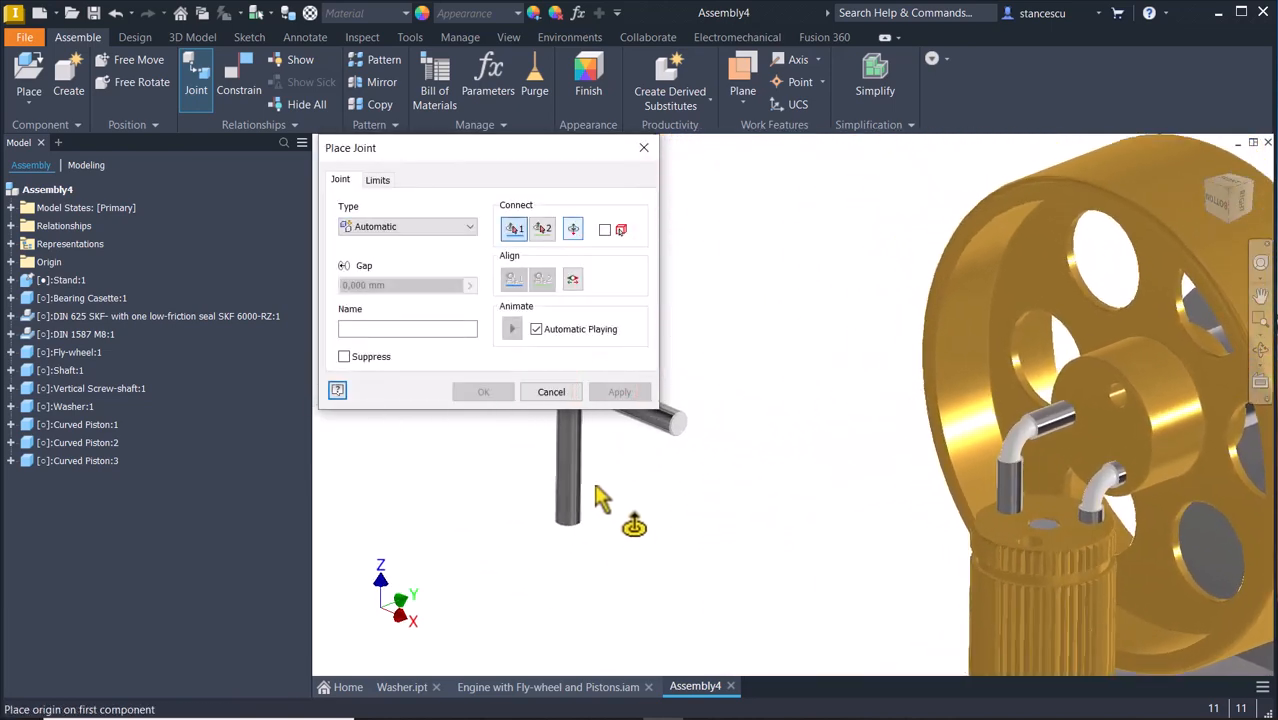
# - Connect the vertical leg of the third curved piston to the front hole in the brass shaft's top face with a cylindrical joint
pyautogui.click(557, 520)
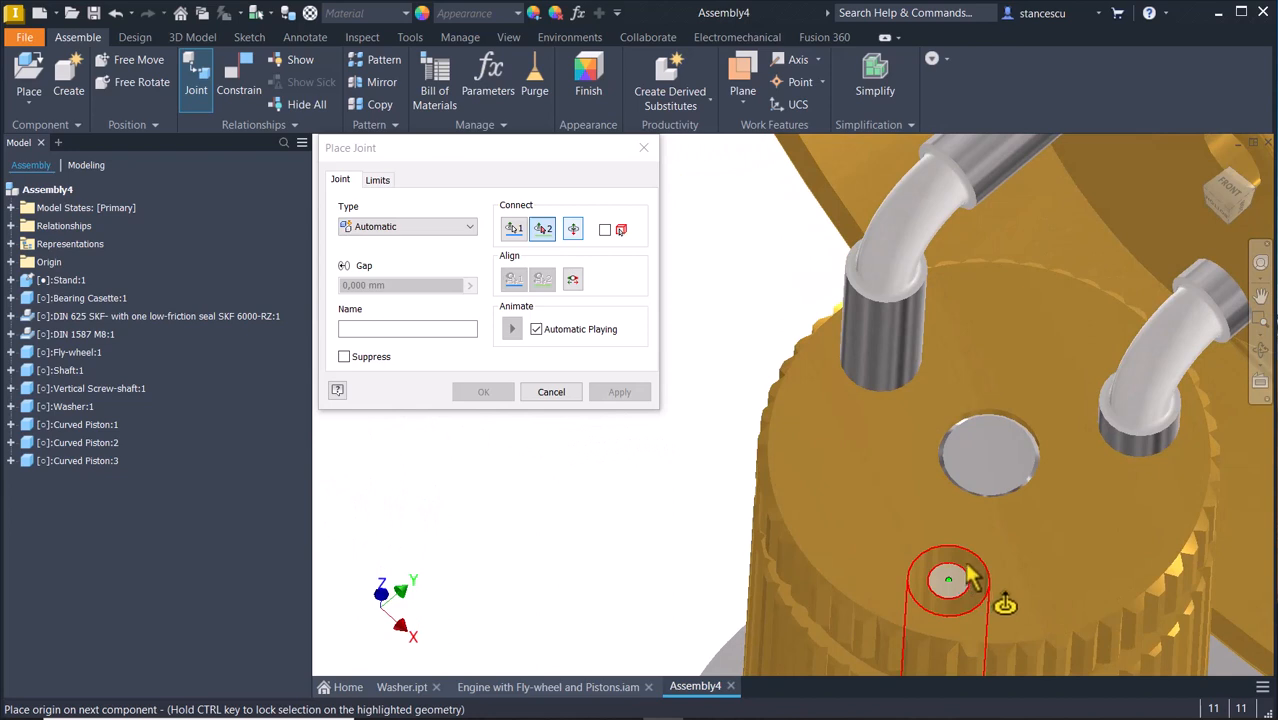
pyautogui.click(966, 567)
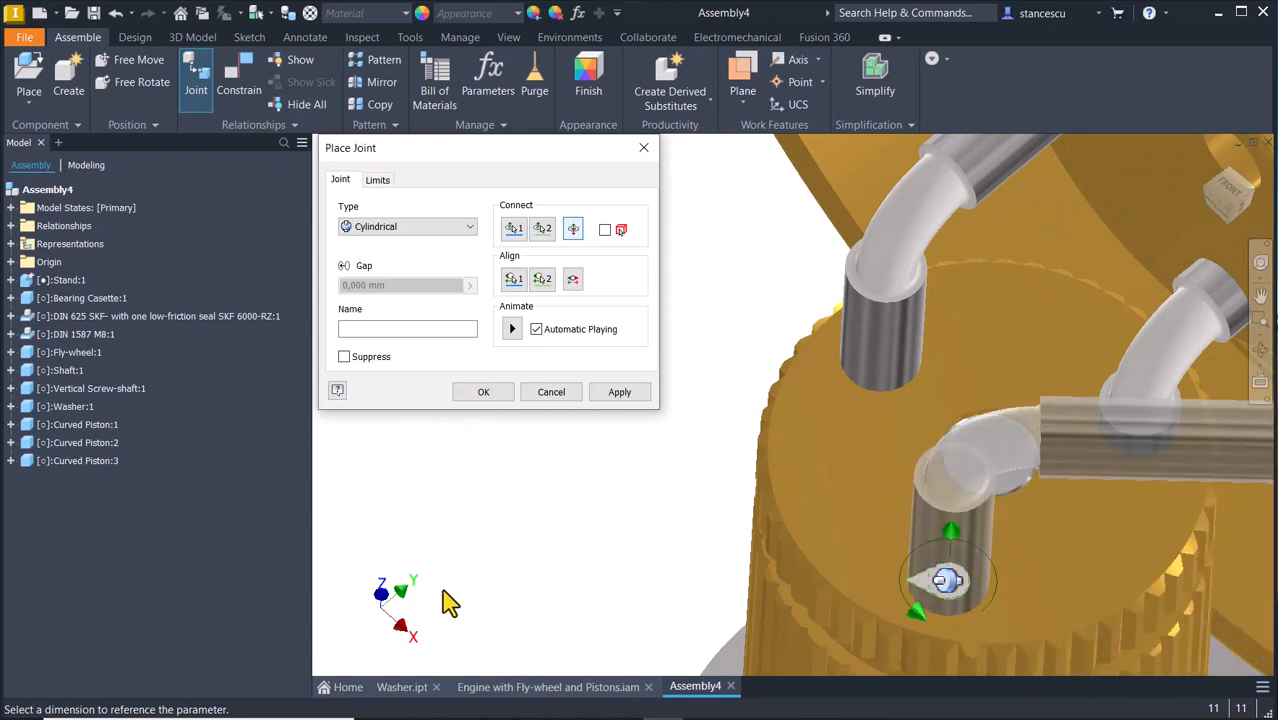
pyautogui.scroll(-5, 434, 572)
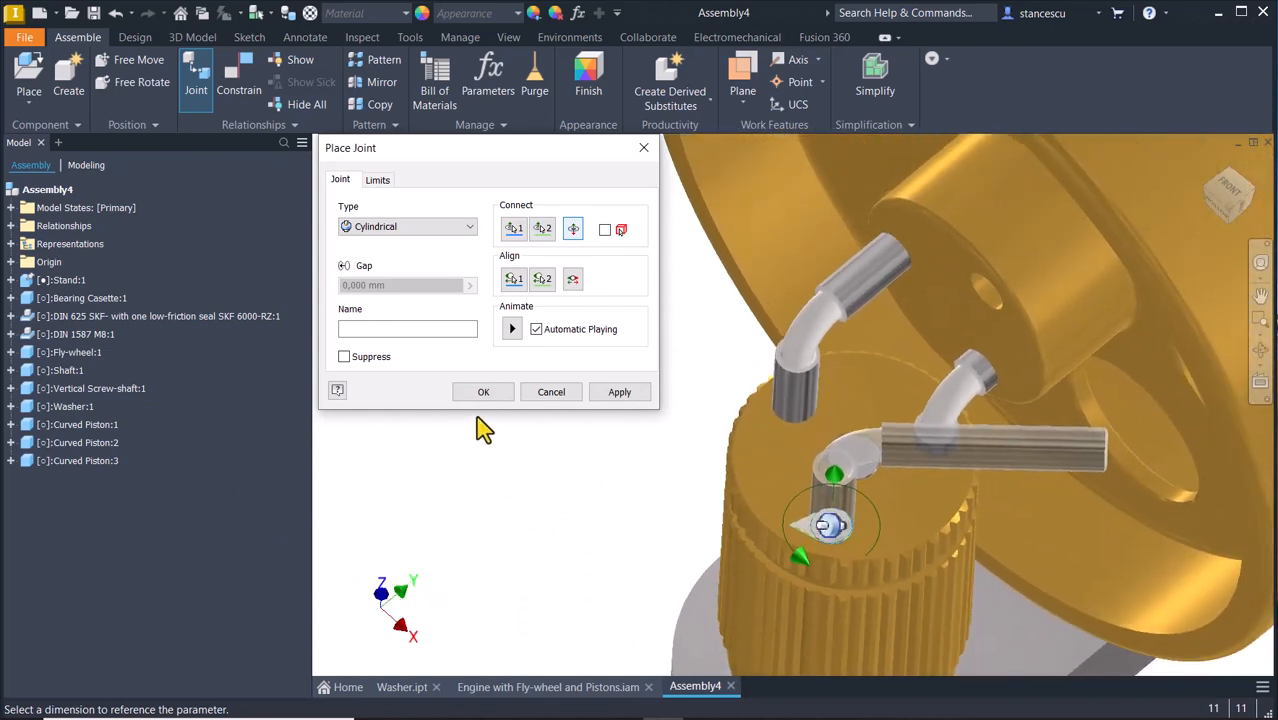
pyautogui.click(620, 391)
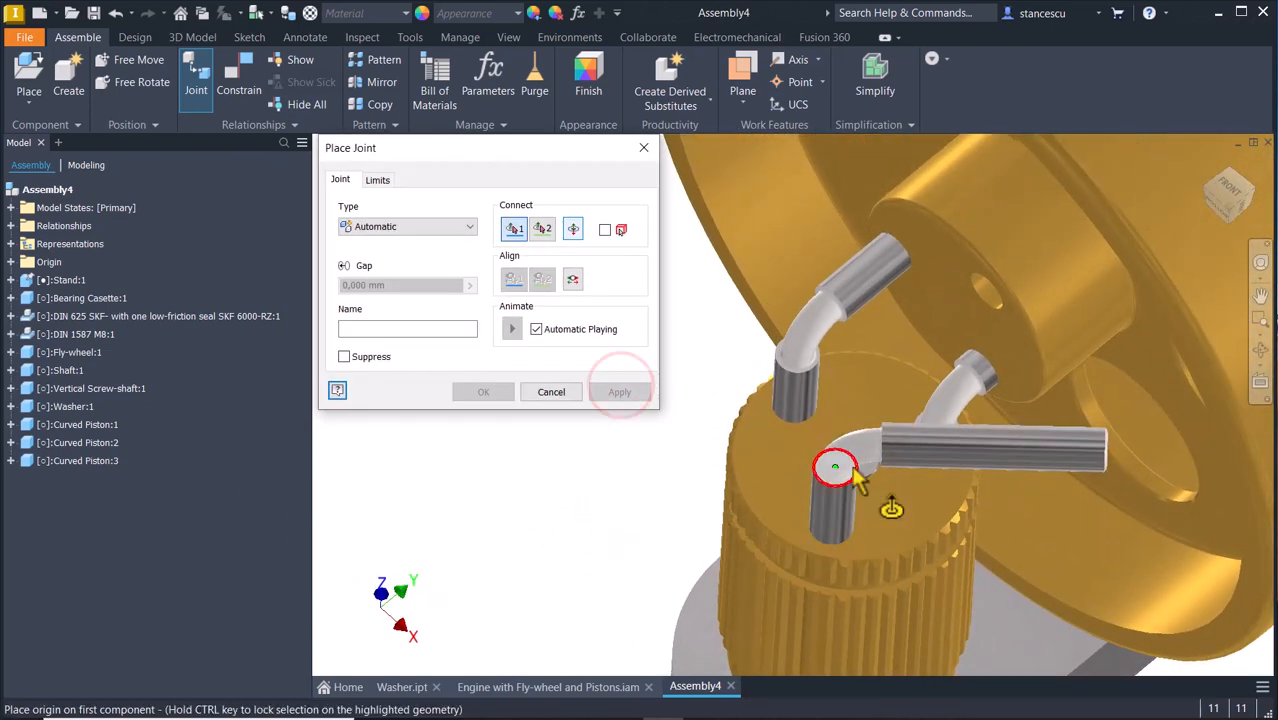
# - Connect the third piston's horizontal leg to the remaining hole in the fly-wheel hub with a cylindrical joint and finish placing joints
pyautogui.click(958, 448)
pyautogui.keyDown('shift'); pyautogui.moveTo(958, 448); pyautogui.dragTo(1055, 325, button='middle'); pyautogui.keyUp('shift')
pyautogui.click(1045, 340)
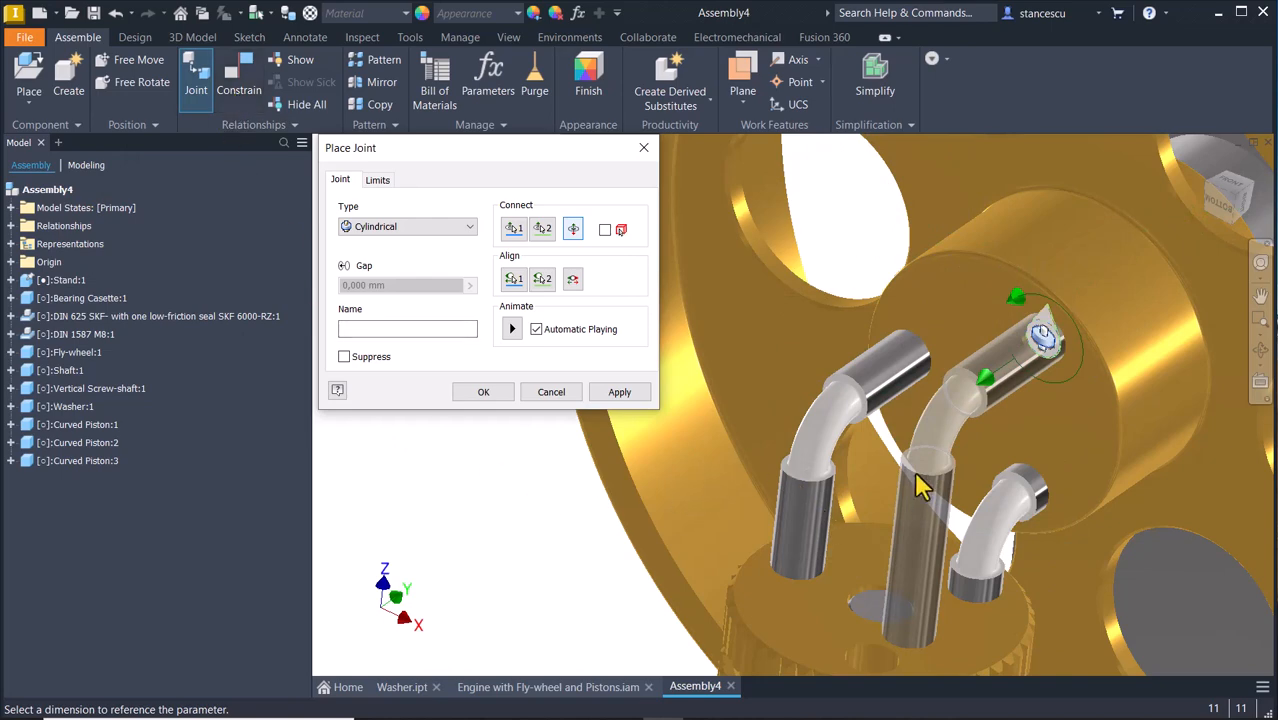
pyautogui.click(618, 392)
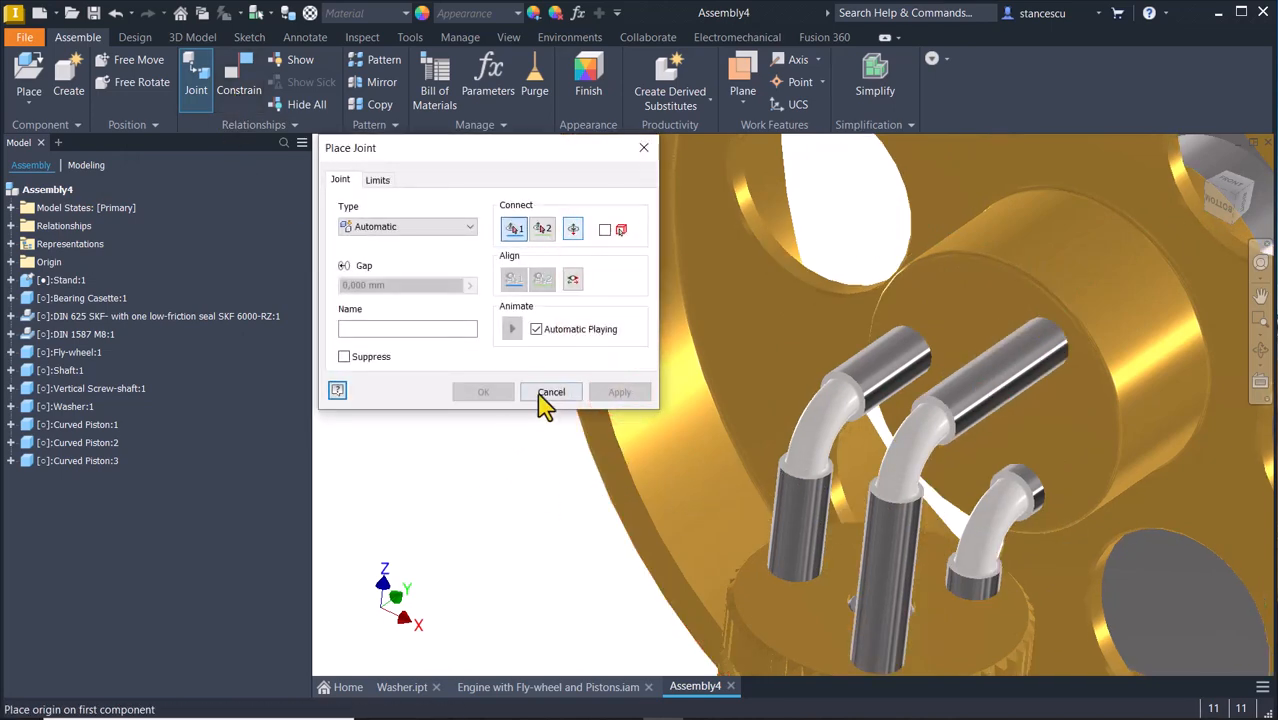
pyautogui.click(550, 393)
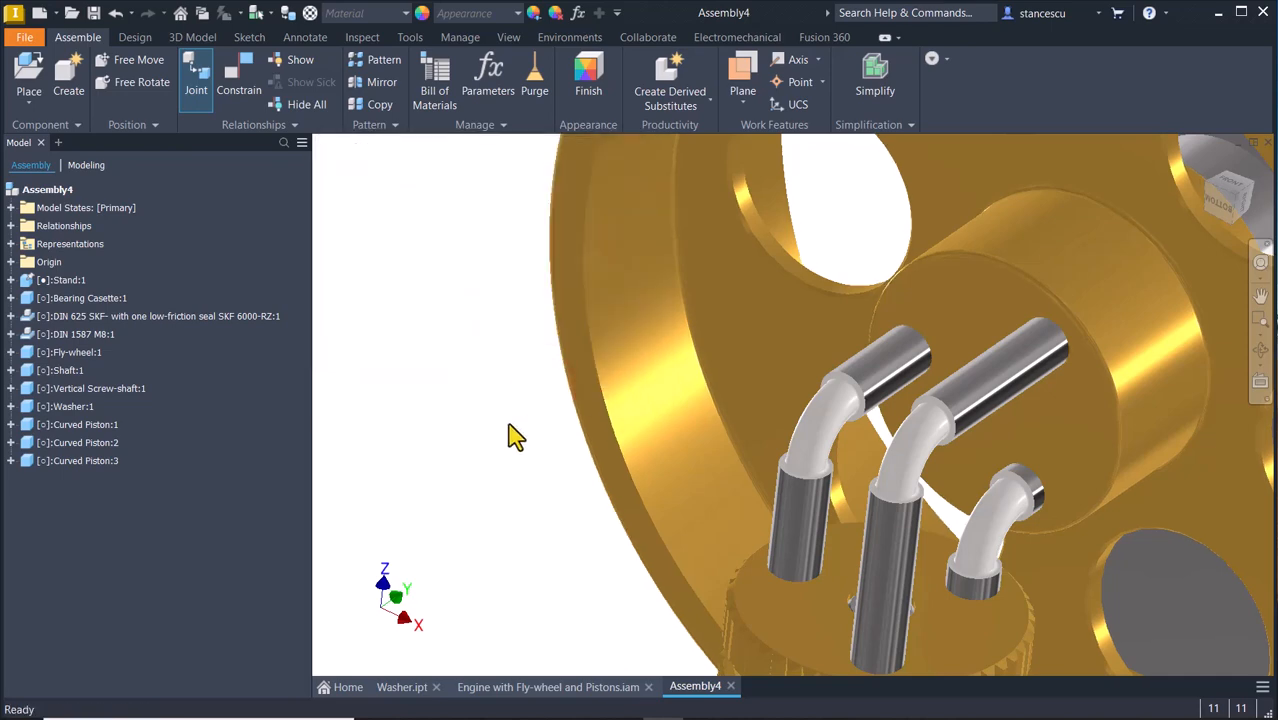
# - Rotate the fly-wheel and the brass shaft by hand to check how the three pistons move
pyautogui.press('F6')
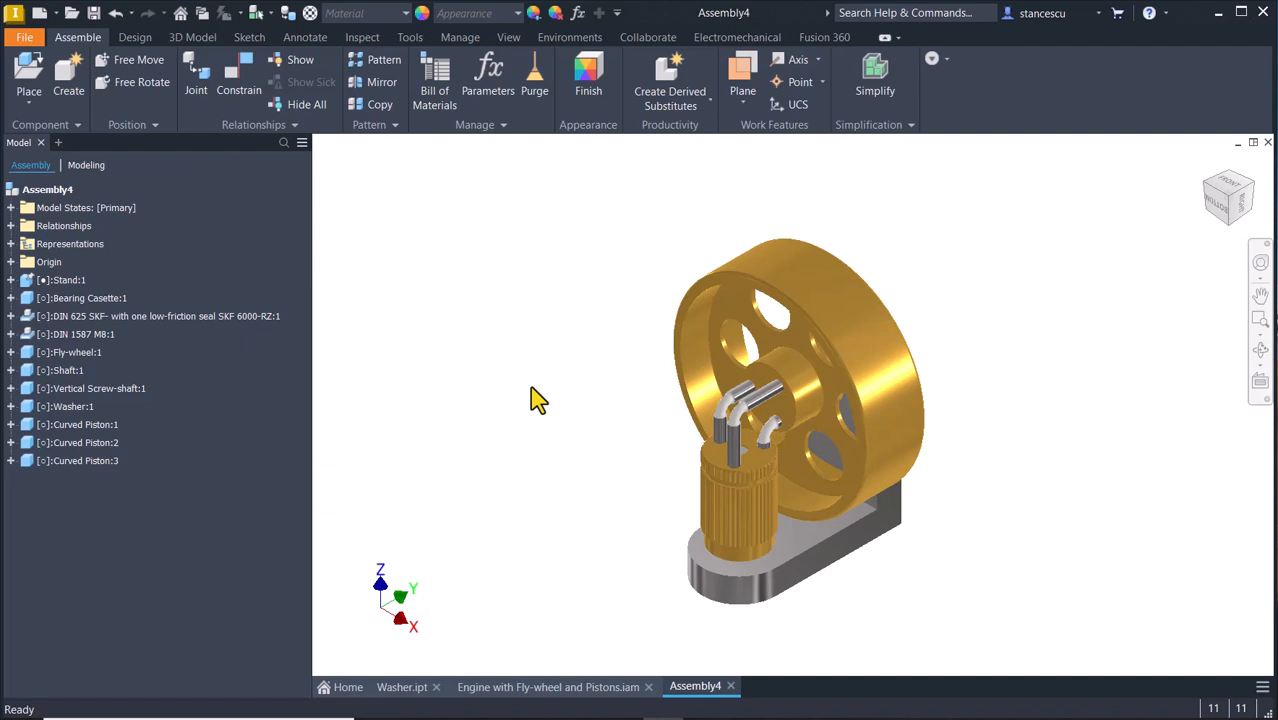
pyautogui.moveTo(953, 328); pyautogui.dragTo(927, 348)
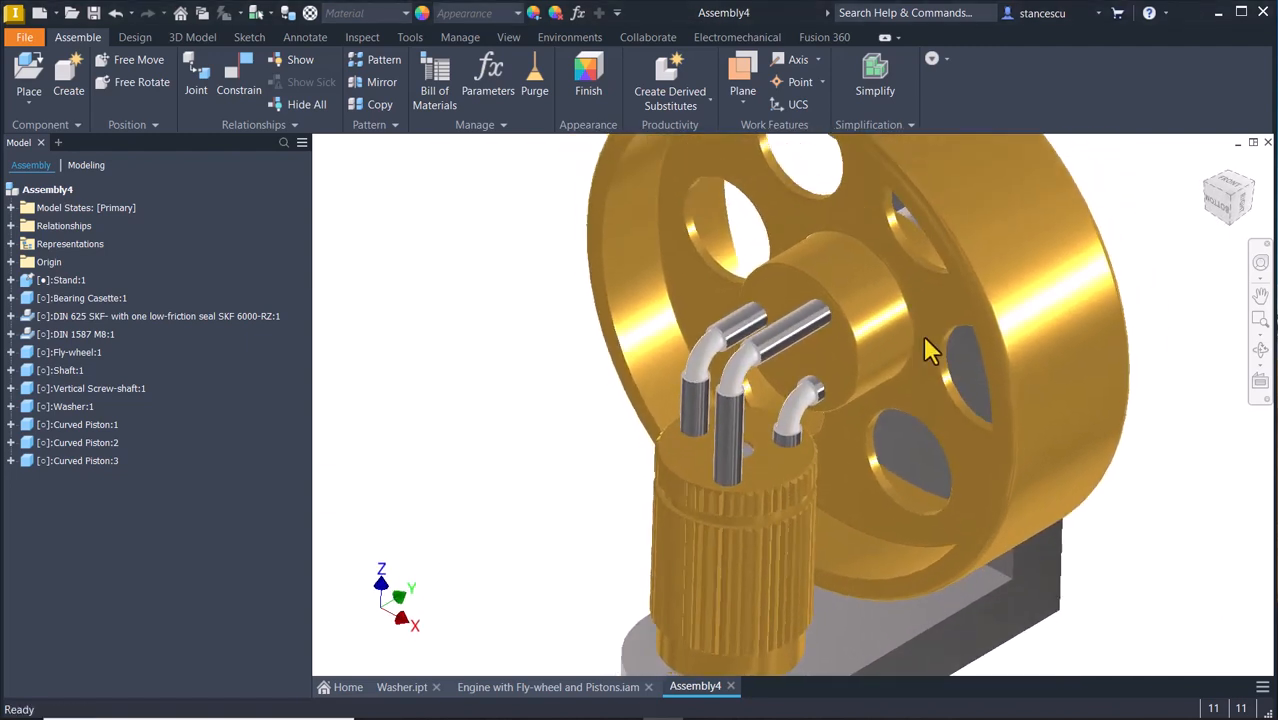
pyautogui.moveTo(914, 302); pyautogui.dragTo(915, 410)
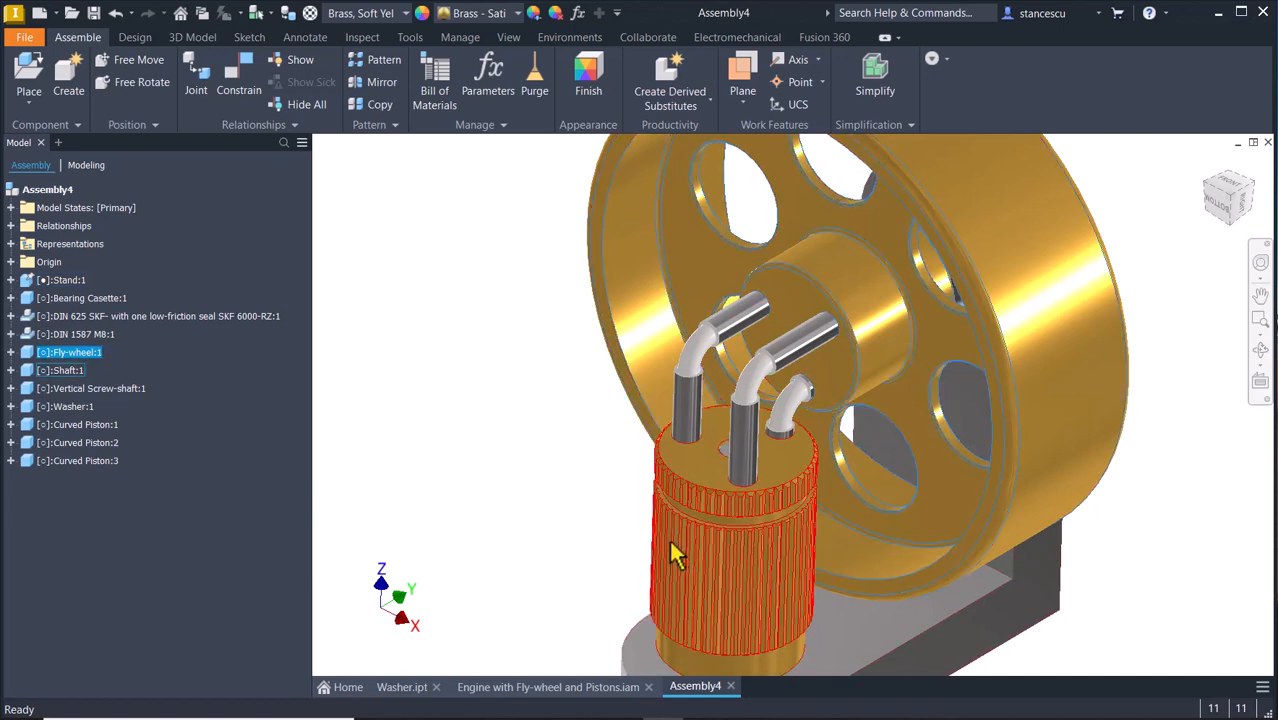
pyautogui.moveTo(676, 555); pyautogui.dragTo(764, 530)
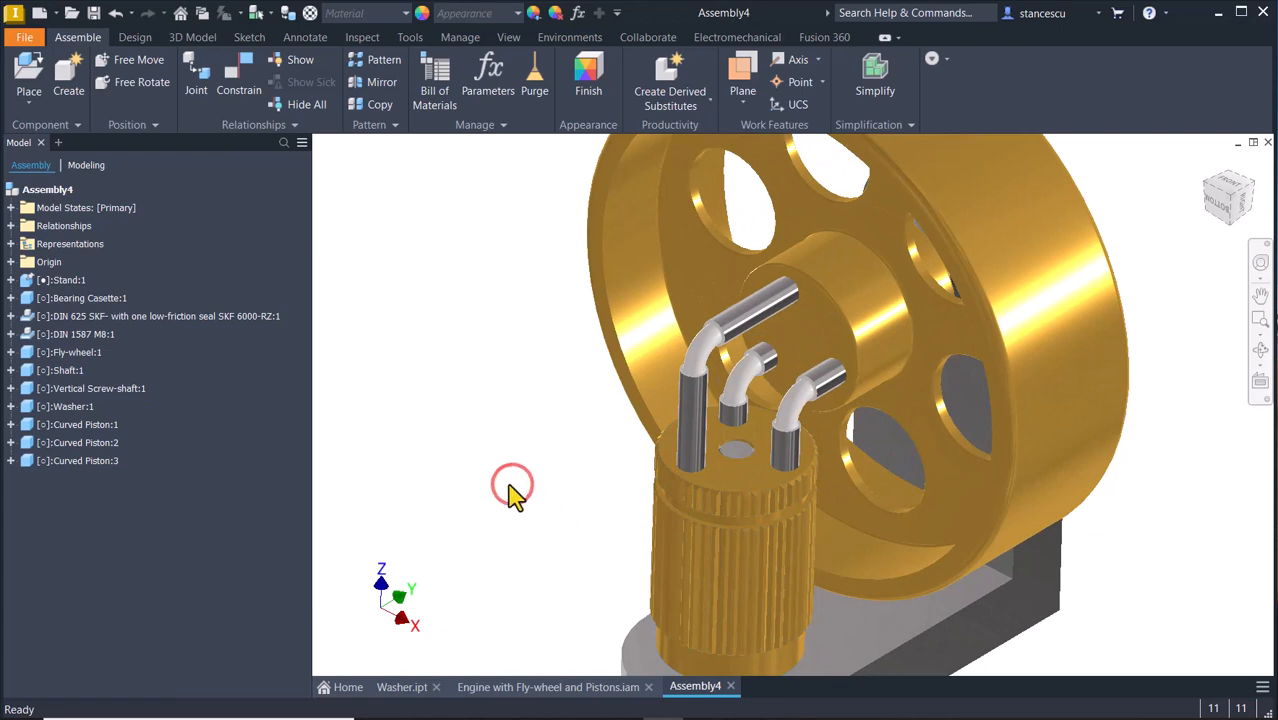
pyautogui.scroll(-4, 560, 470)
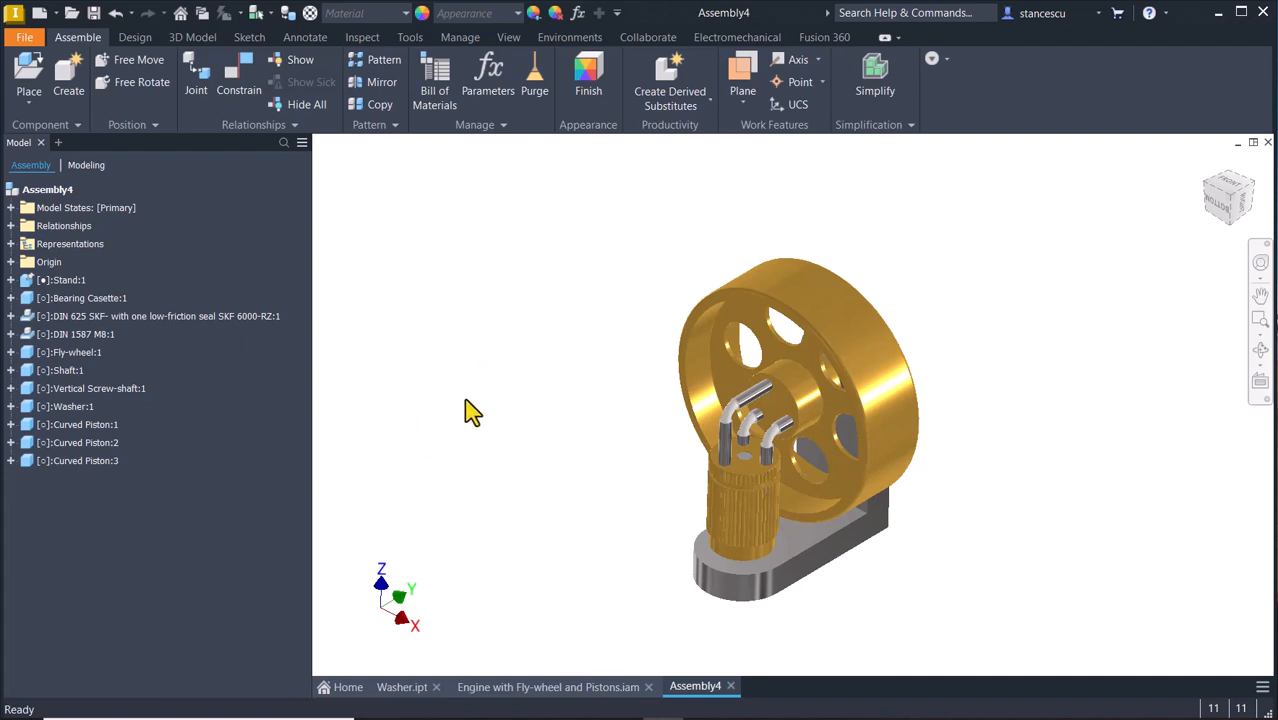
# - Add a 0 deg directed angle constraint between the fly-wheel's YZ plane and the top face of the stand's base
pyautogui.click(230, 78)
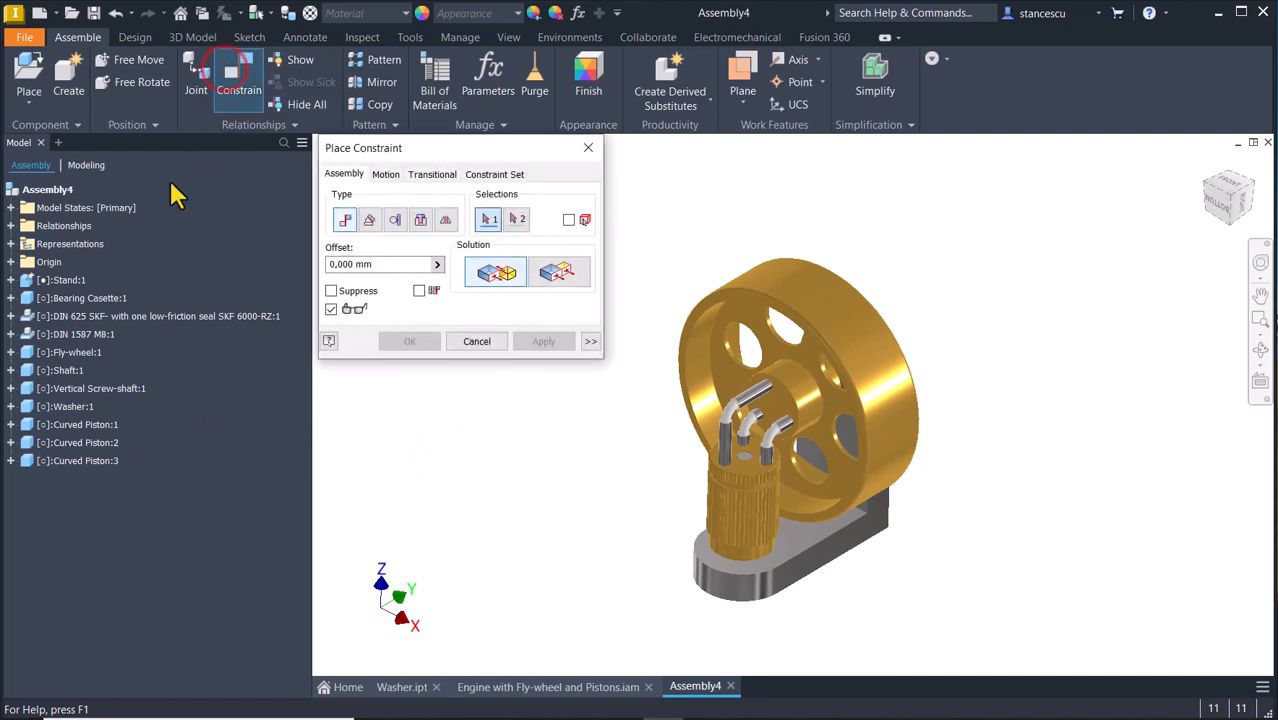
pyautogui.click(369, 221)
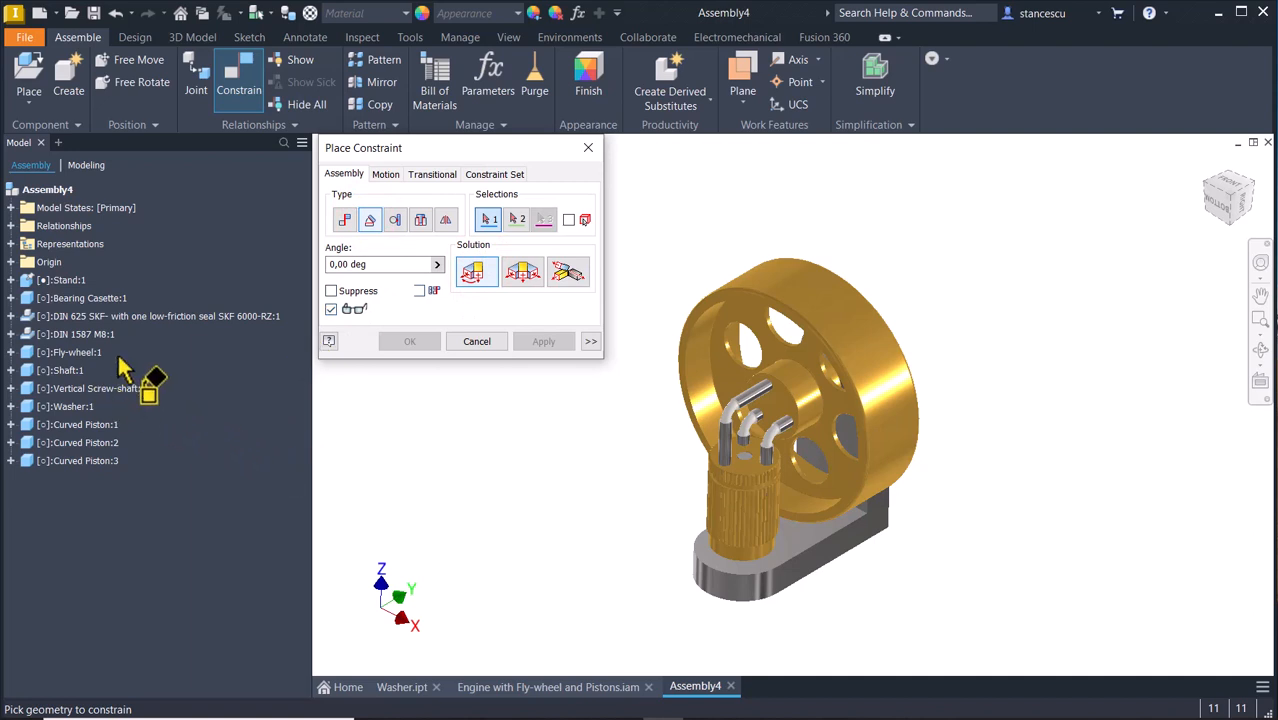
pyautogui.click(10, 353)
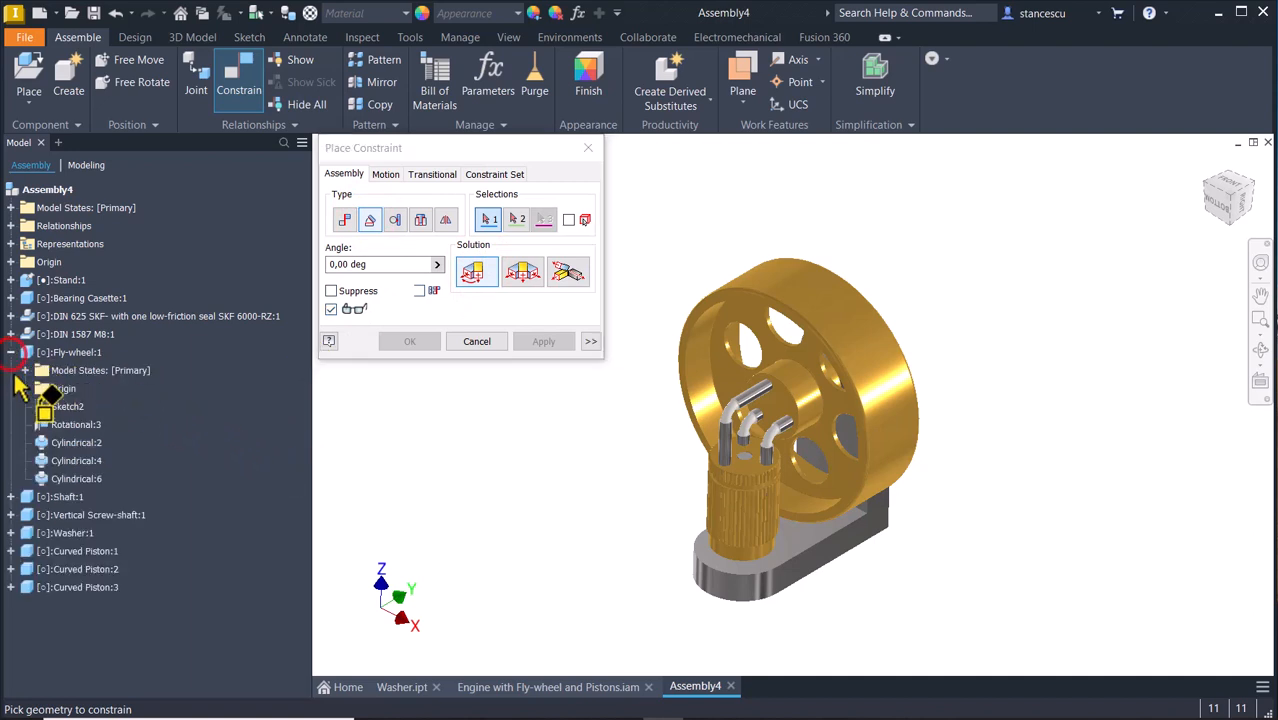
pyautogui.click(25, 388)
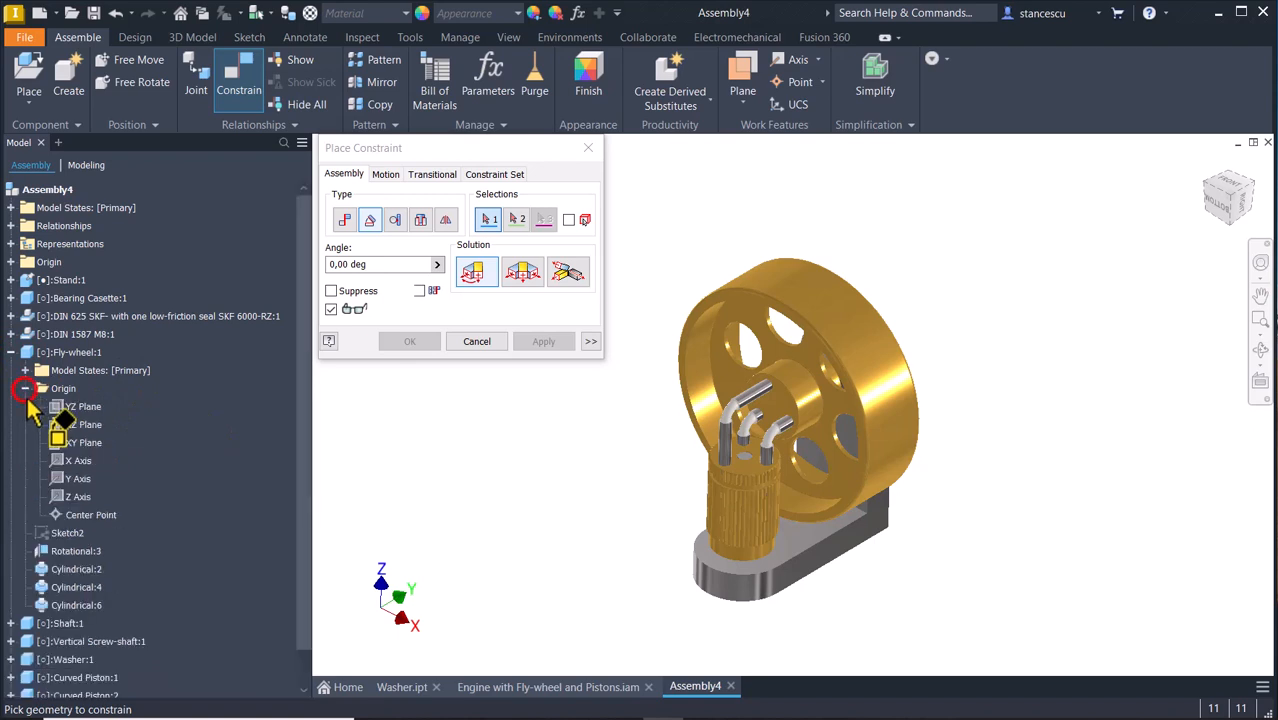
pyautogui.click(80, 407)
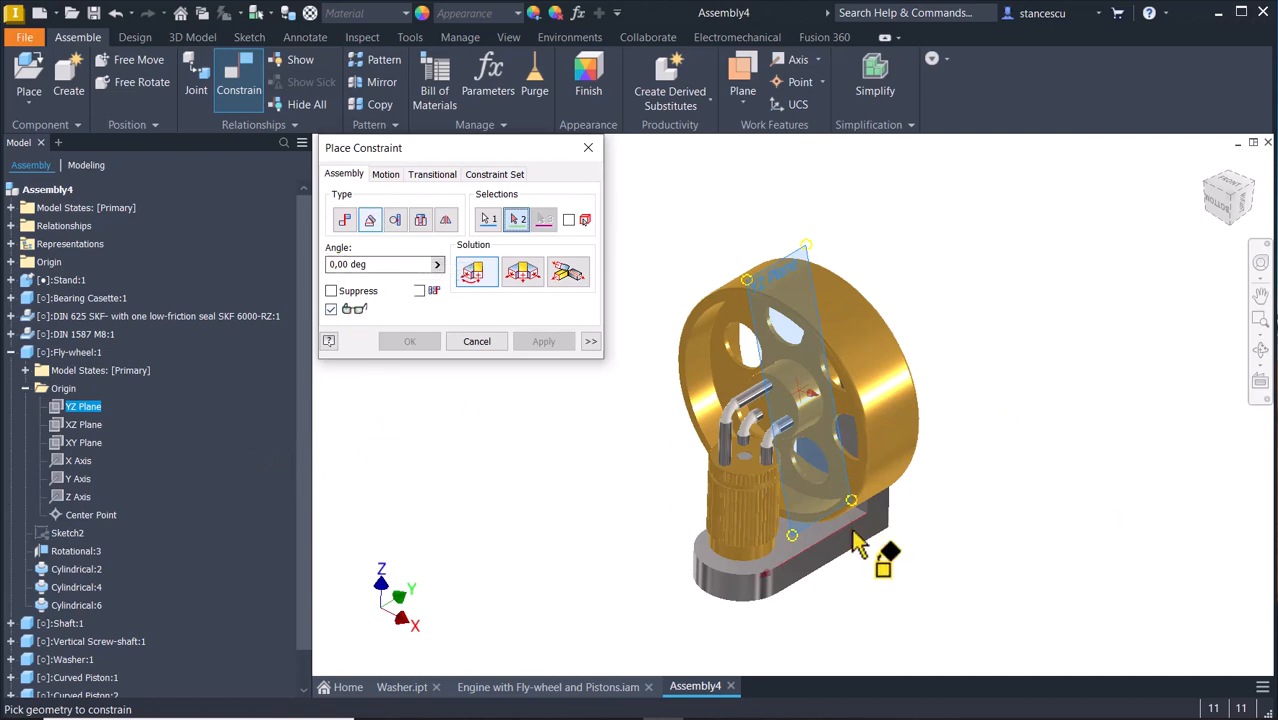
pyautogui.scroll(5, 864, 538)
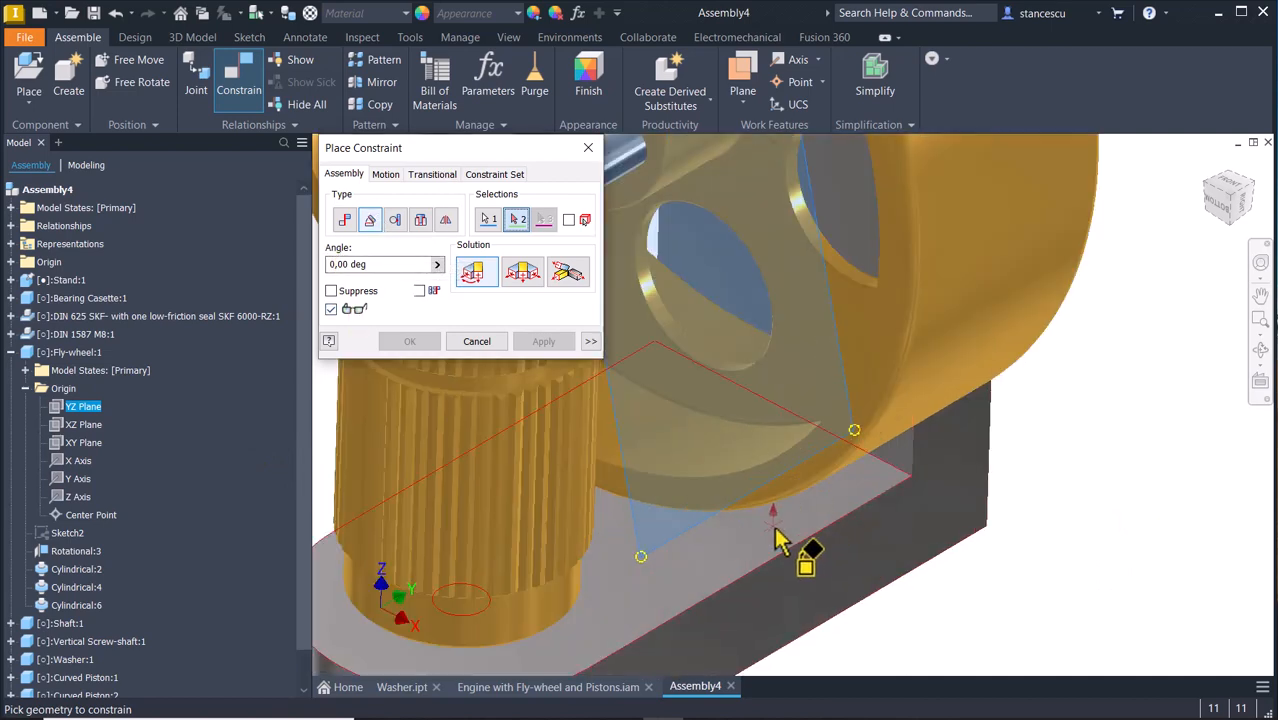
pyautogui.scroll(-5, 778, 540)
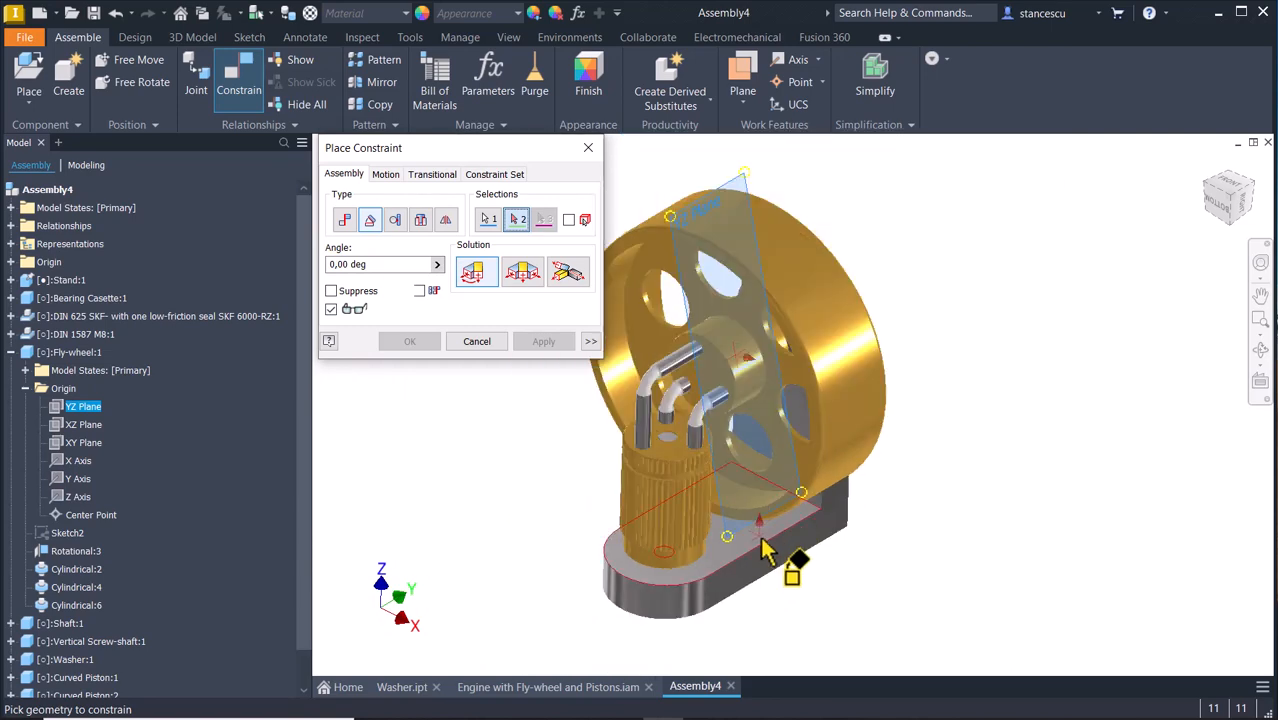
pyautogui.click(762, 548)
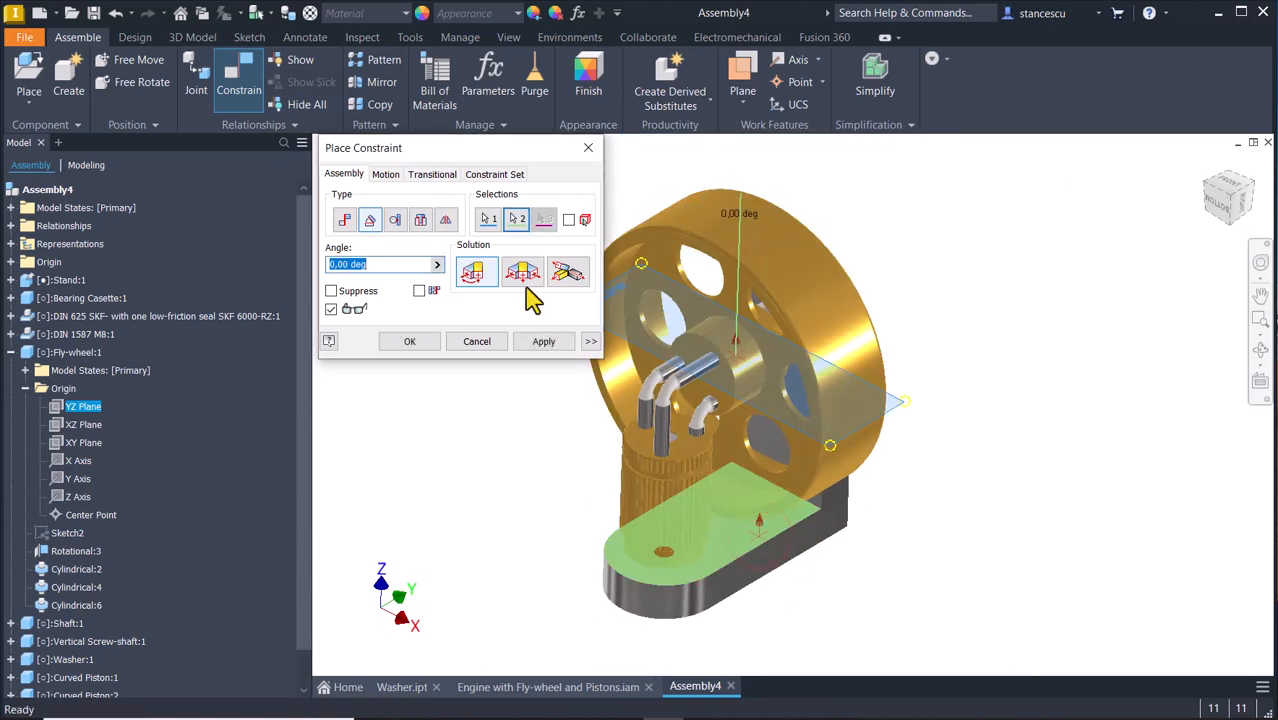
pyautogui.click(410, 342)
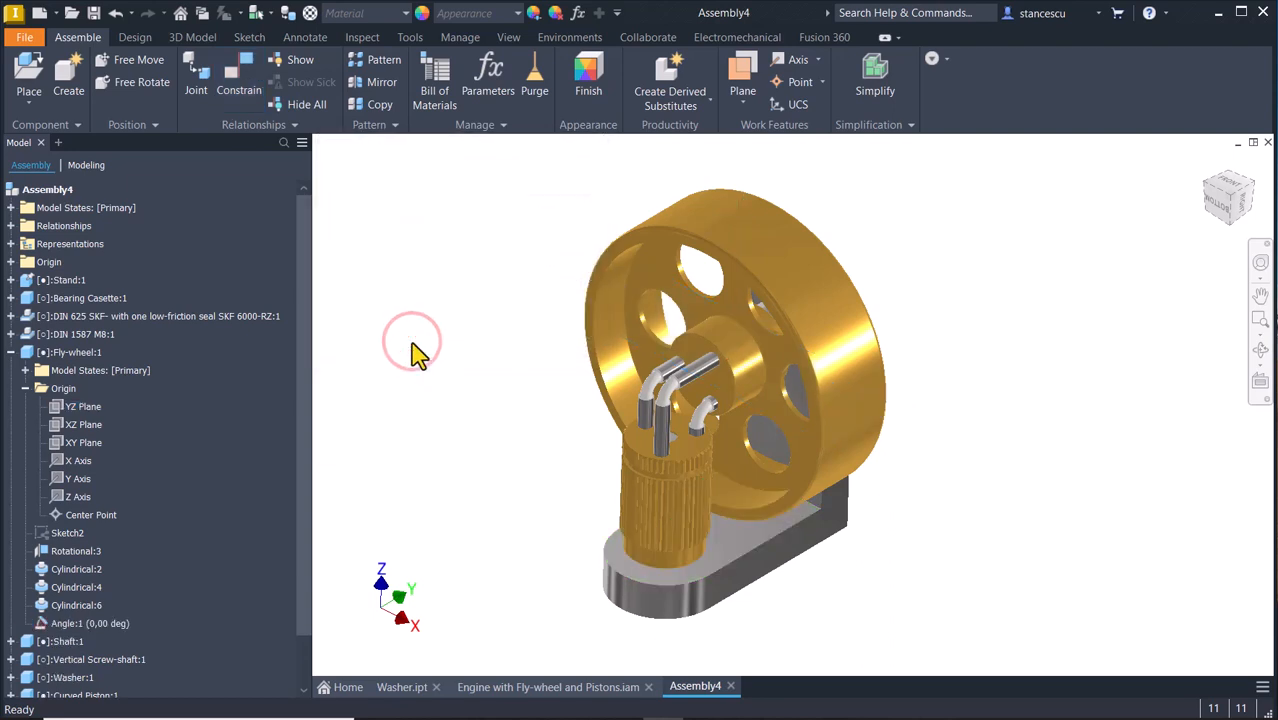
# - Drive the fly-wheel's angle constraint from 0 to 360 deg, playing the motion forward and in reverse
pyautogui.click(825, 302)
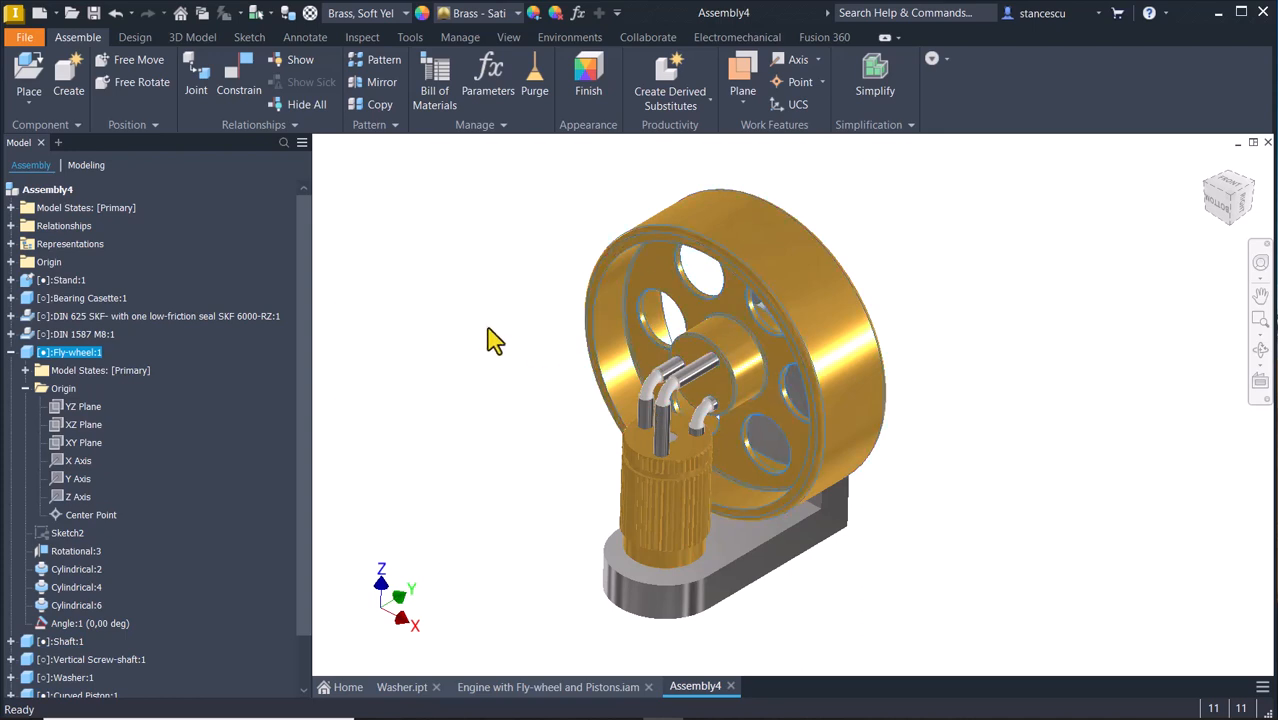
pyautogui.click(25, 389)
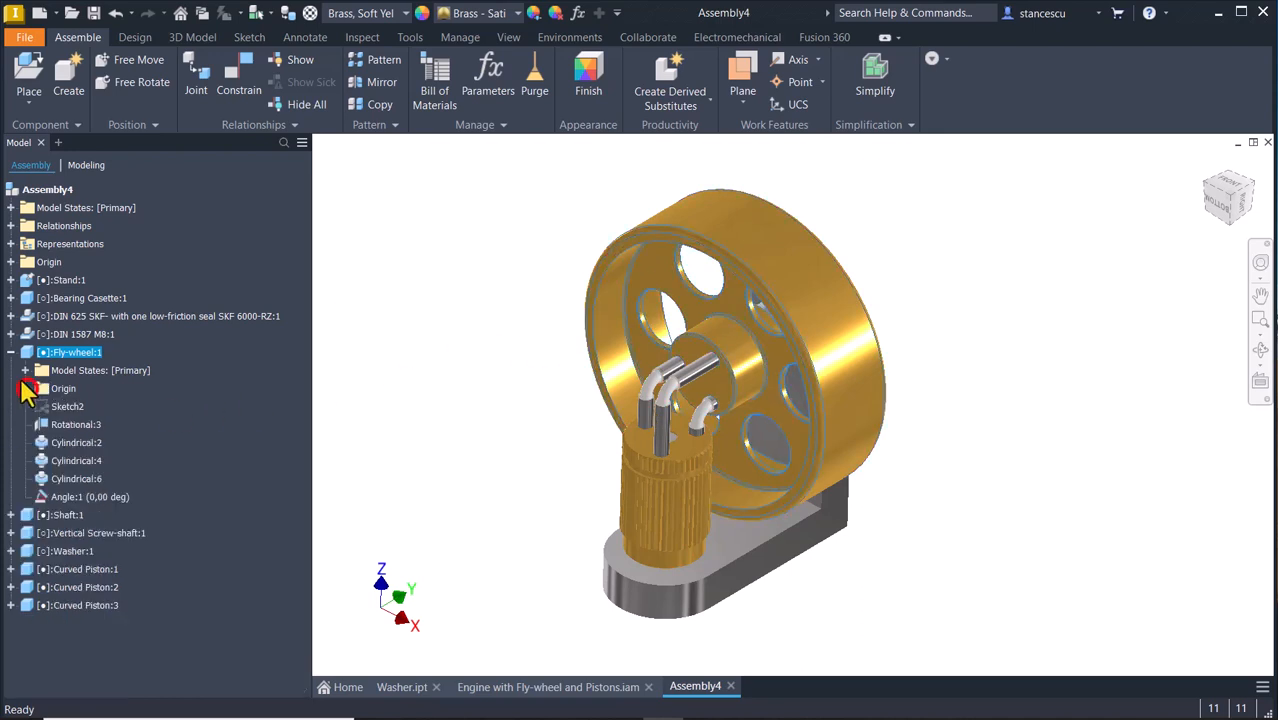
pyautogui.click(72, 500)
pyautogui.rightClick(72, 500)
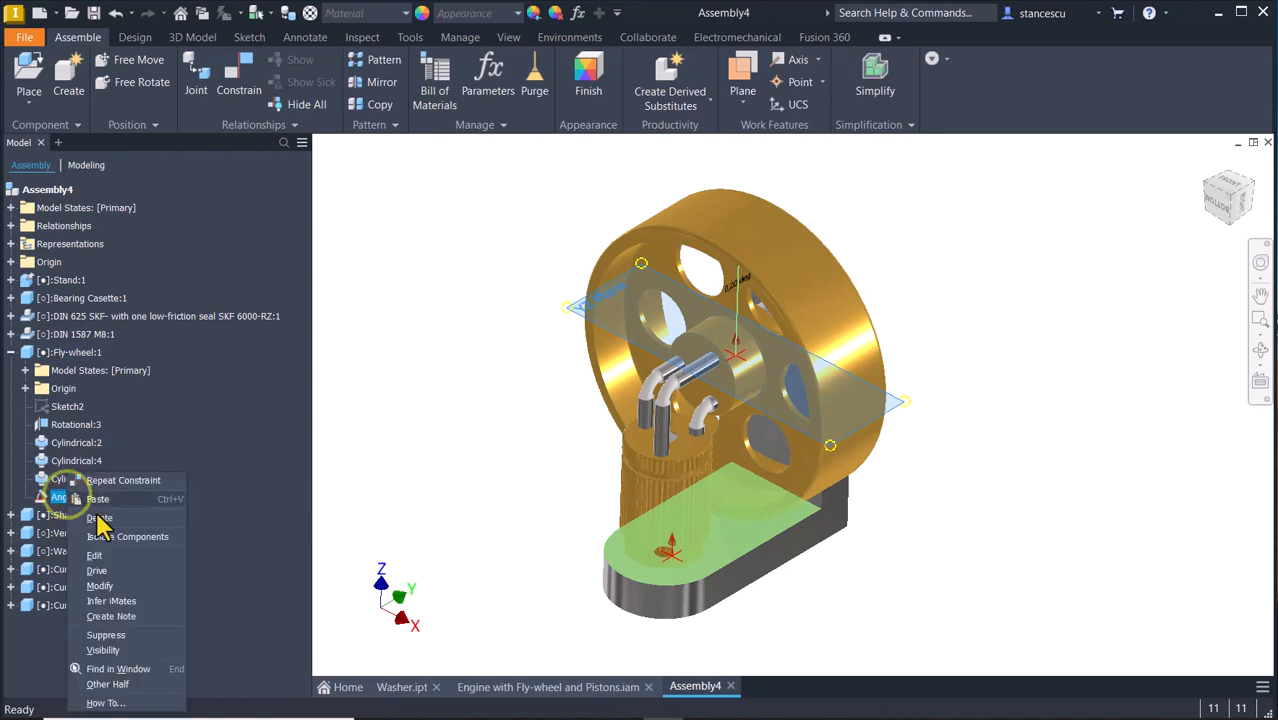
pyautogui.click(96, 571)
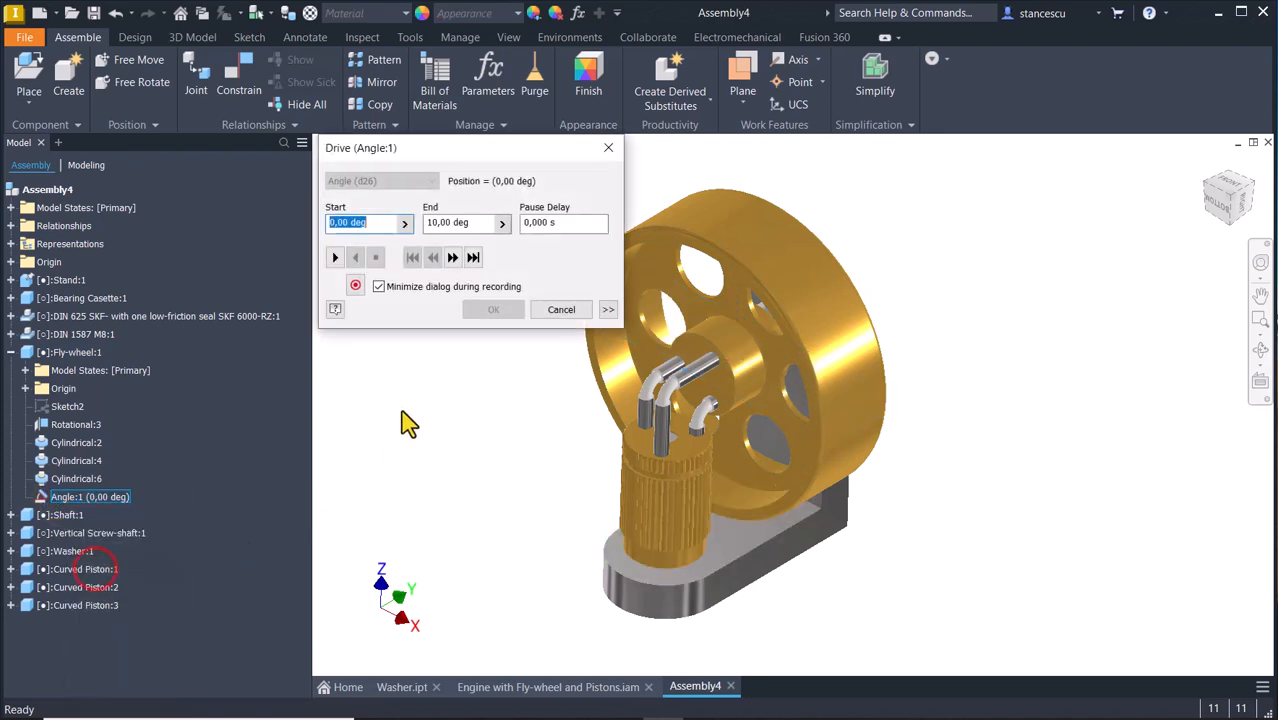
pyautogui.moveTo(490, 418); pyautogui.dragTo(622, 402, button='middle')
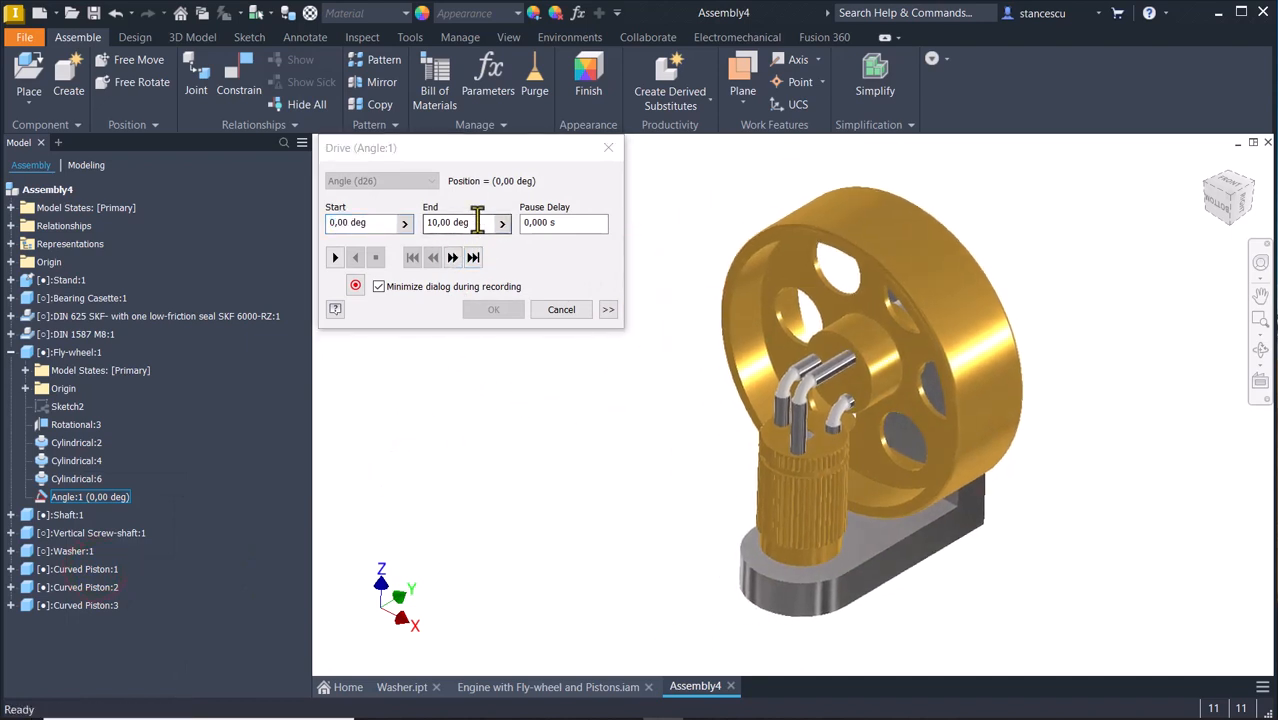
pyautogui.moveTo(478, 217); pyautogui.dragTo(398, 236)
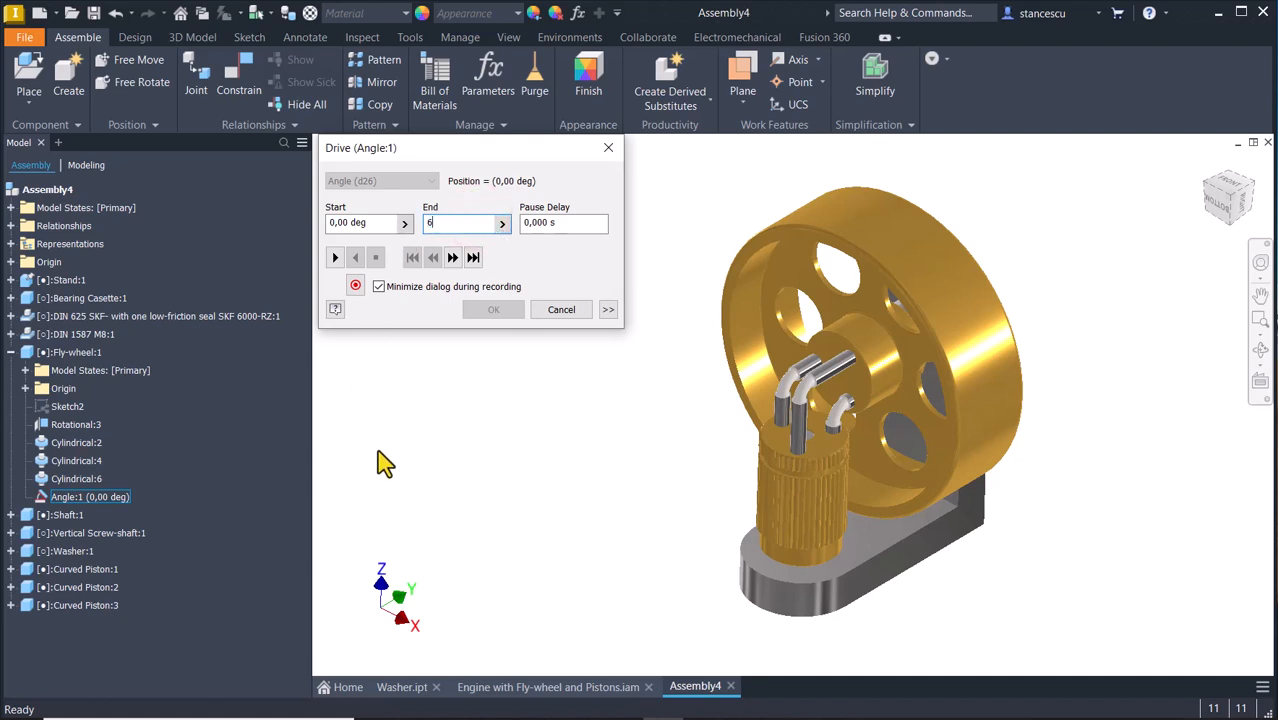
pyautogui.press('BackSpace')
pyautogui.write('360')
pyautogui.click(335, 258)
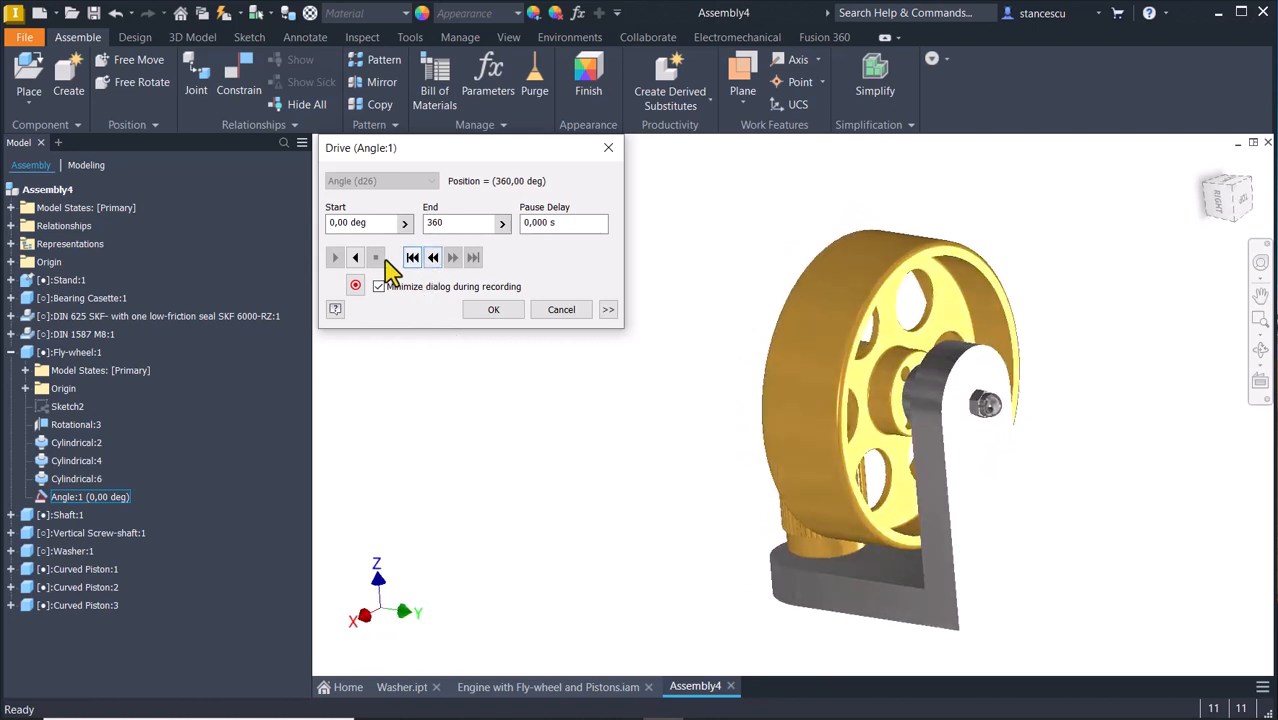
pyautogui.click(355, 258)
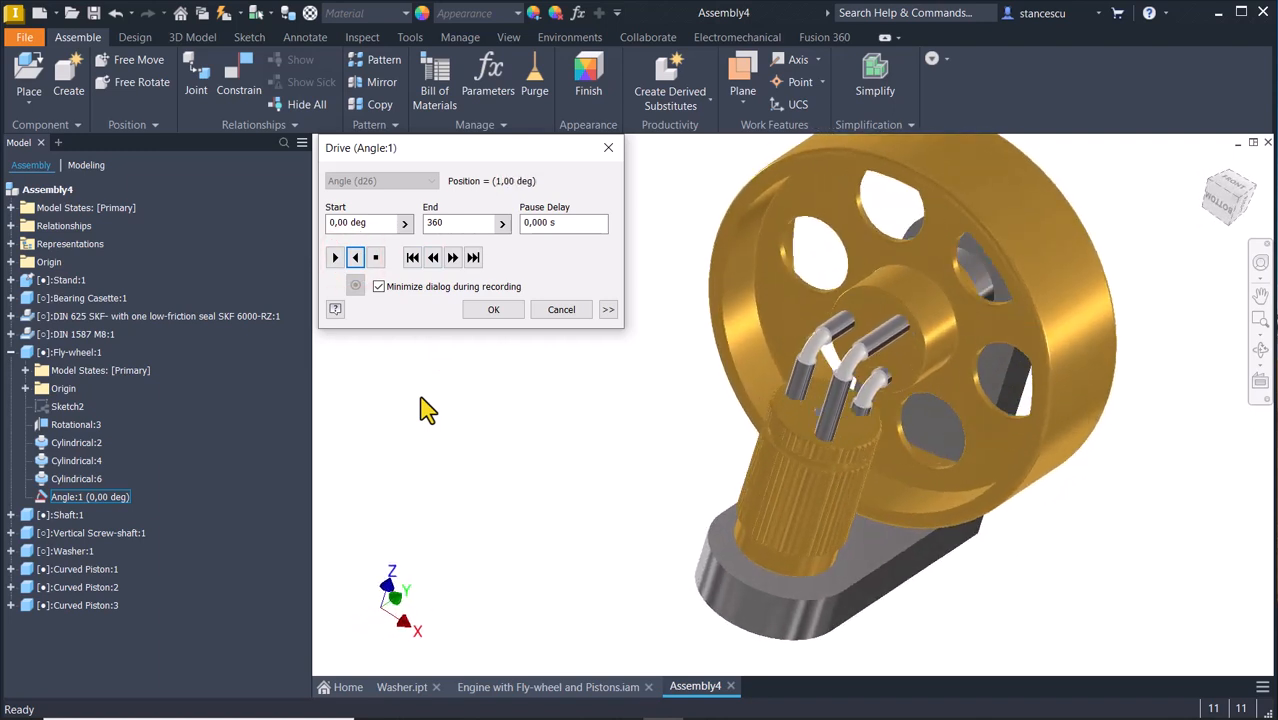
# - Play the drive motion with 2 Start/End/Start repetitions, view it from the home view, and close the drive settings
pyautogui.click(608, 310)
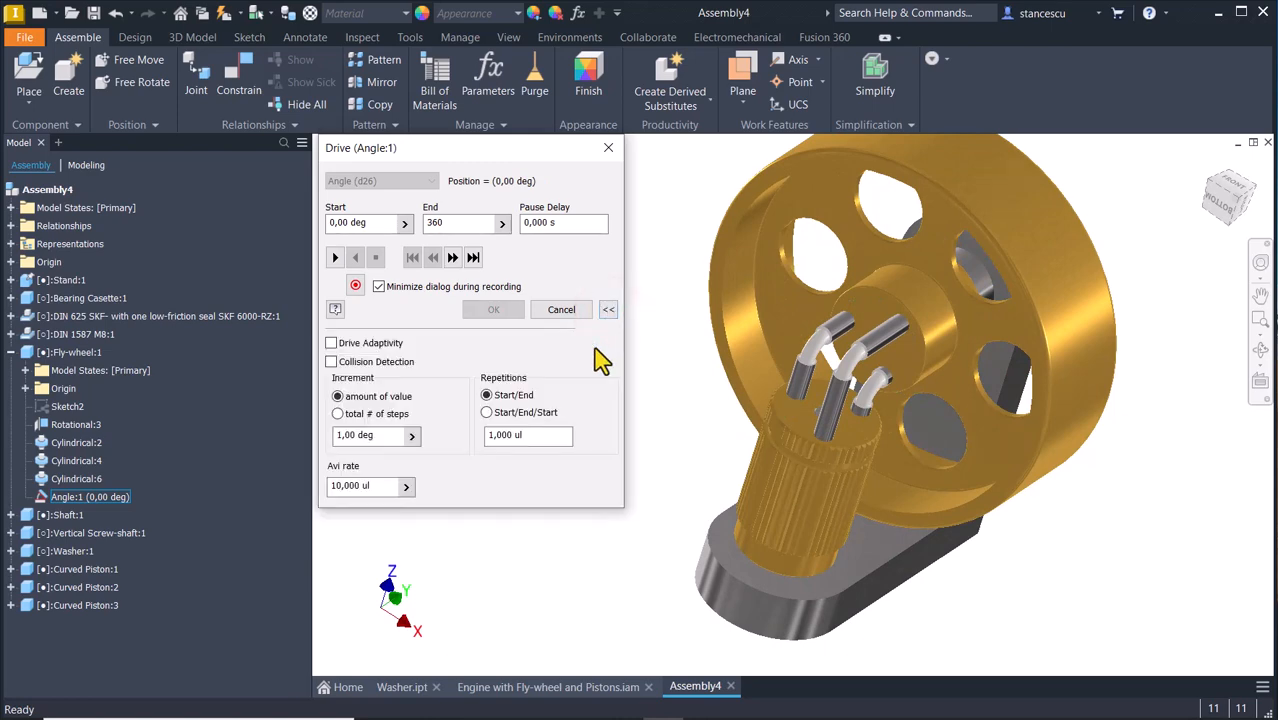
pyautogui.doubleClick(540, 433)
pyautogui.write('2')
pyautogui.click(488, 413)
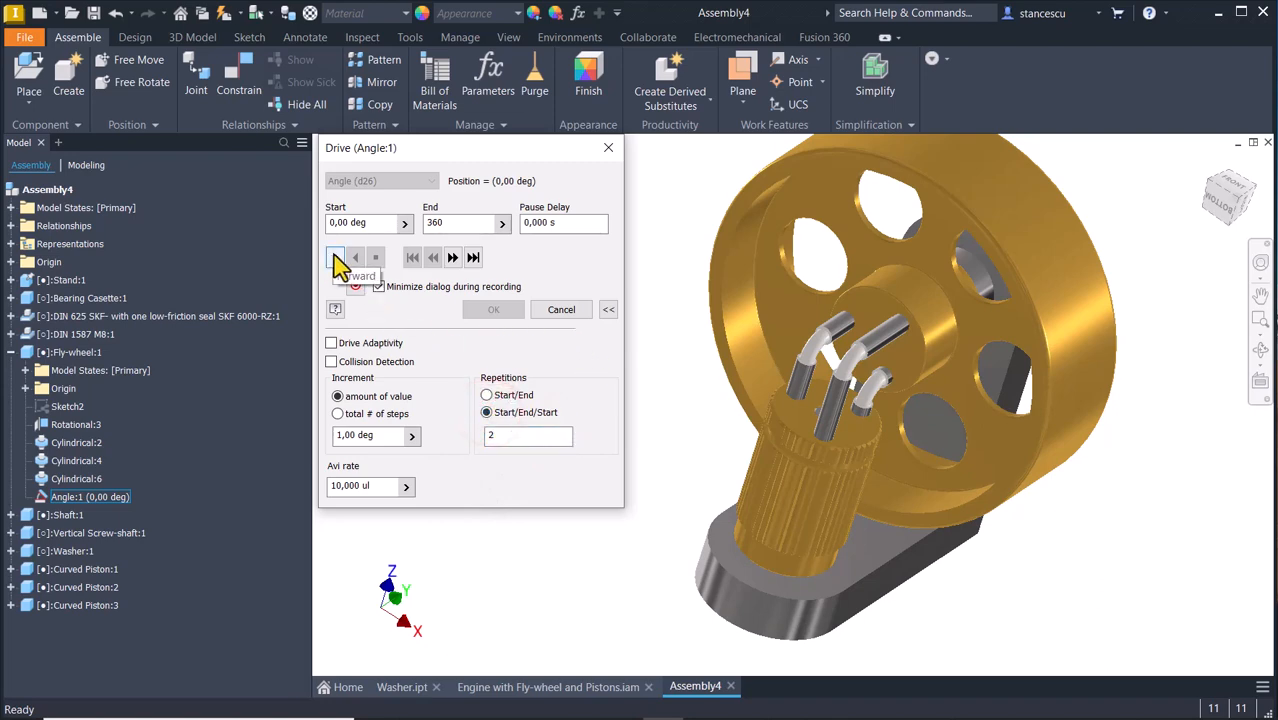
pyautogui.click(335, 258)
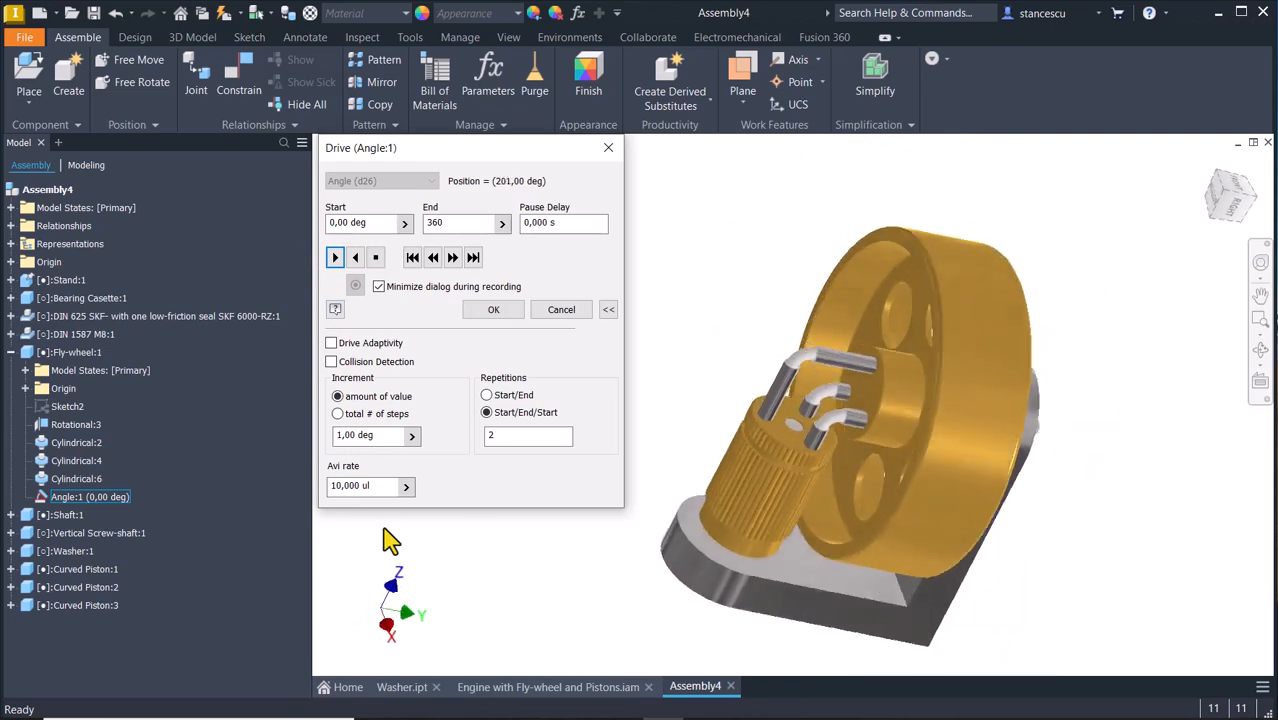
pyautogui.press('F6')
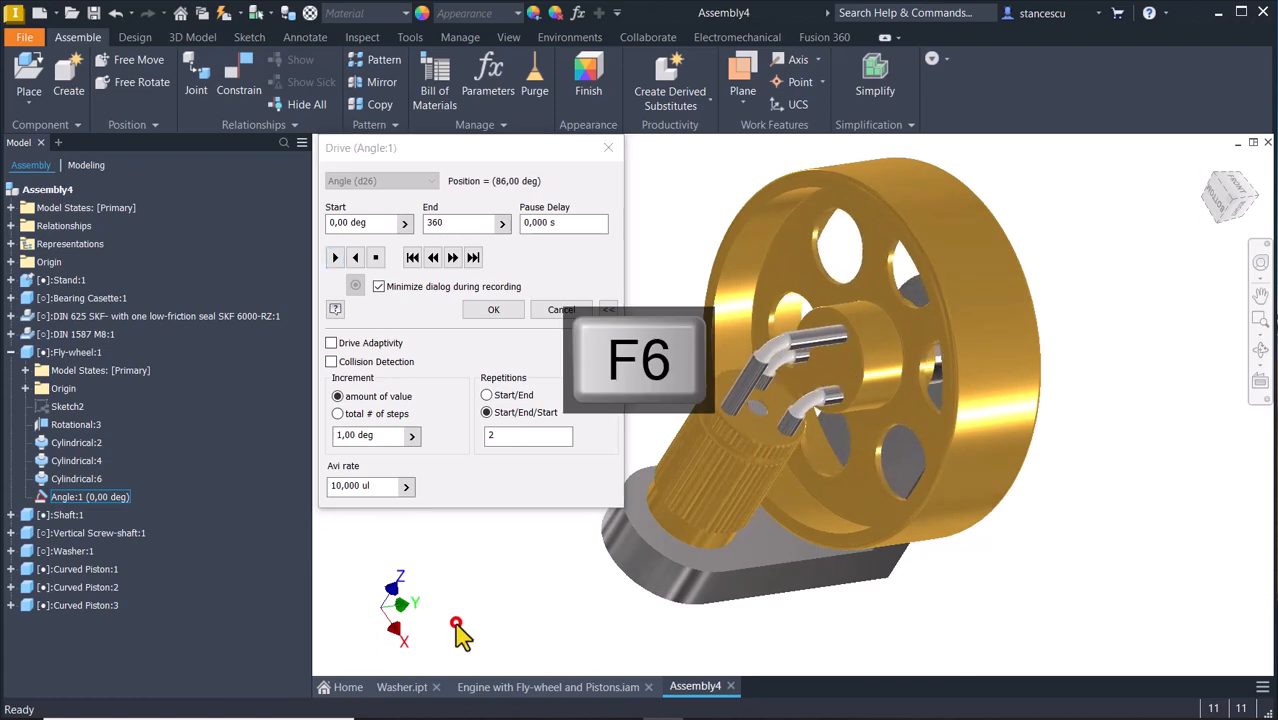
pyautogui.click(463, 624)
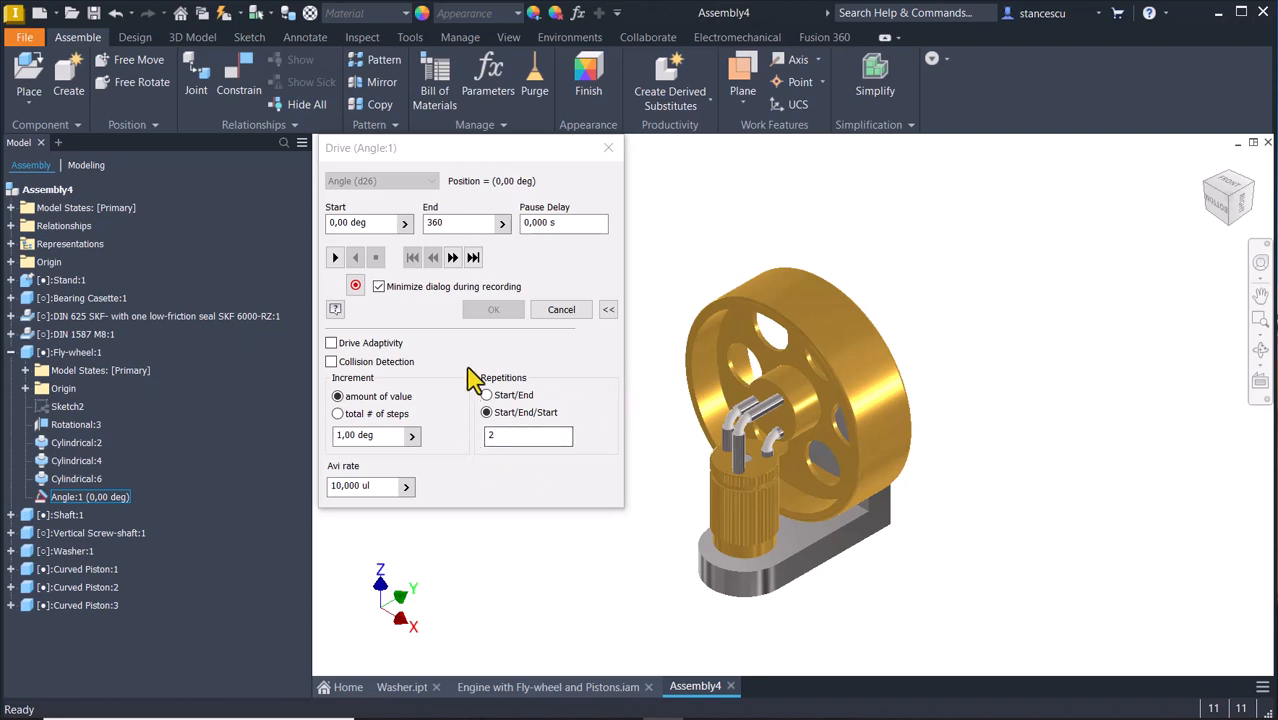
pyautogui.click(563, 312)
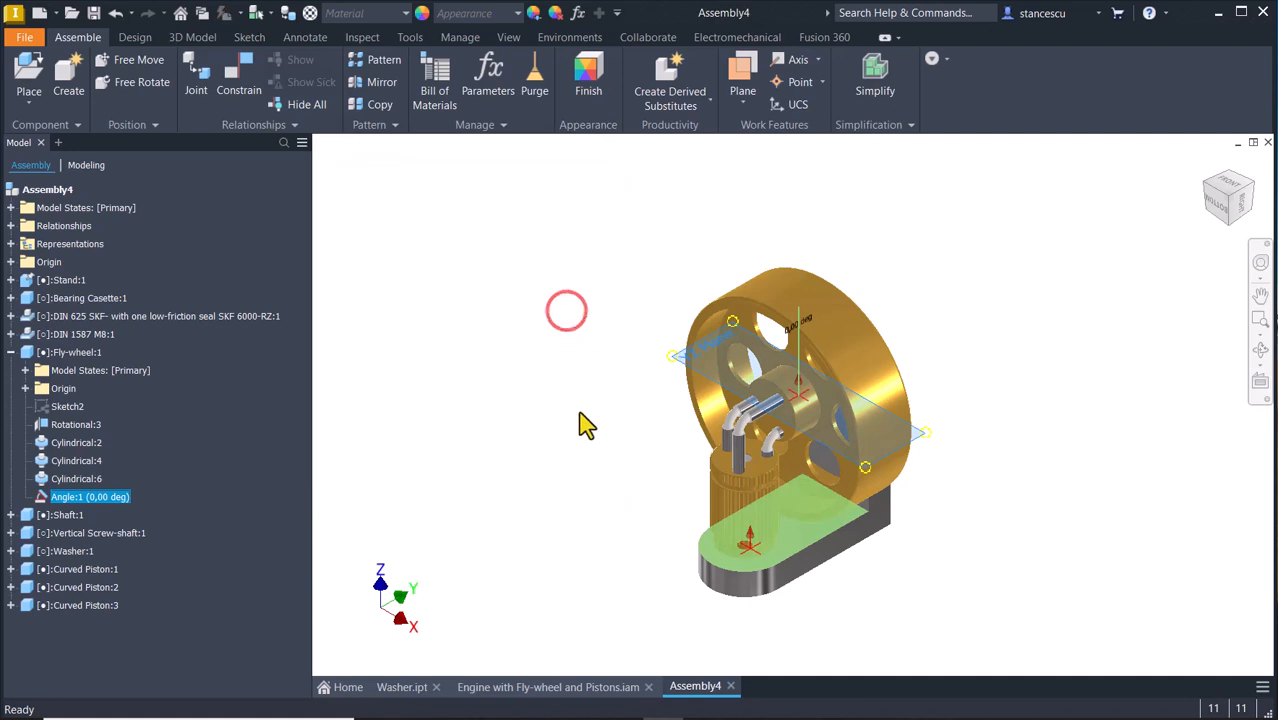
pyautogui.click(581, 412)
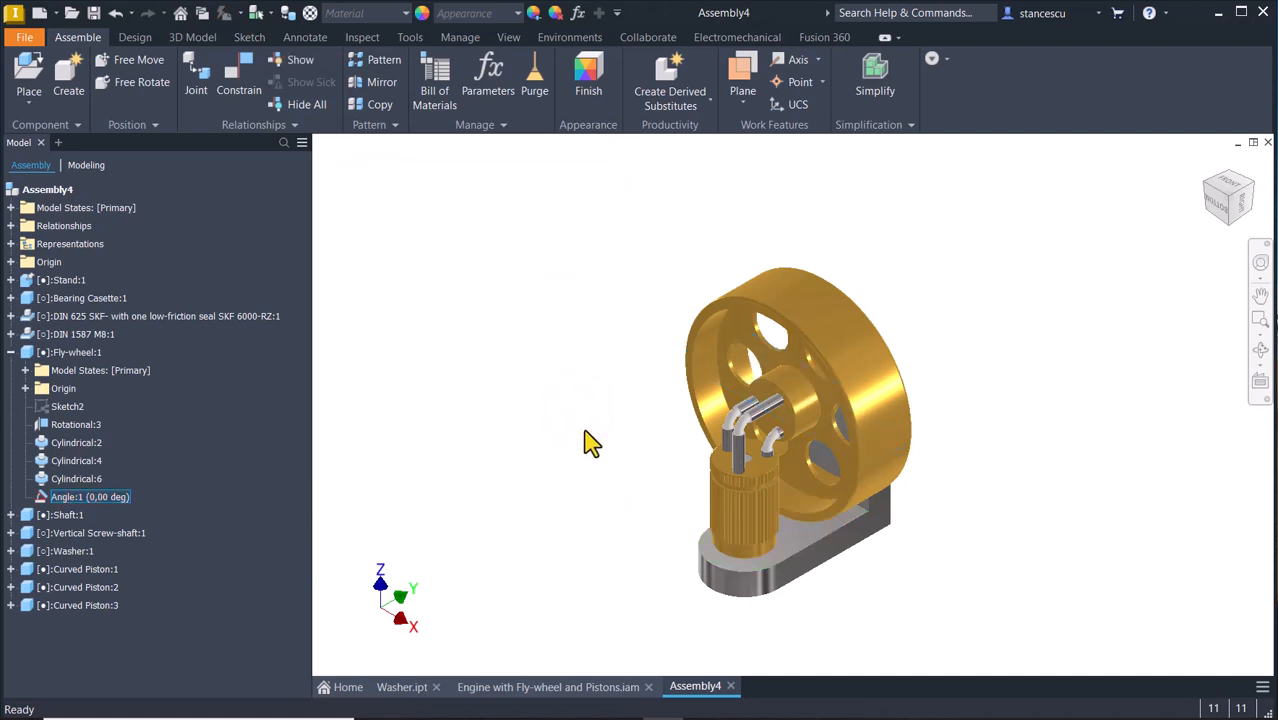